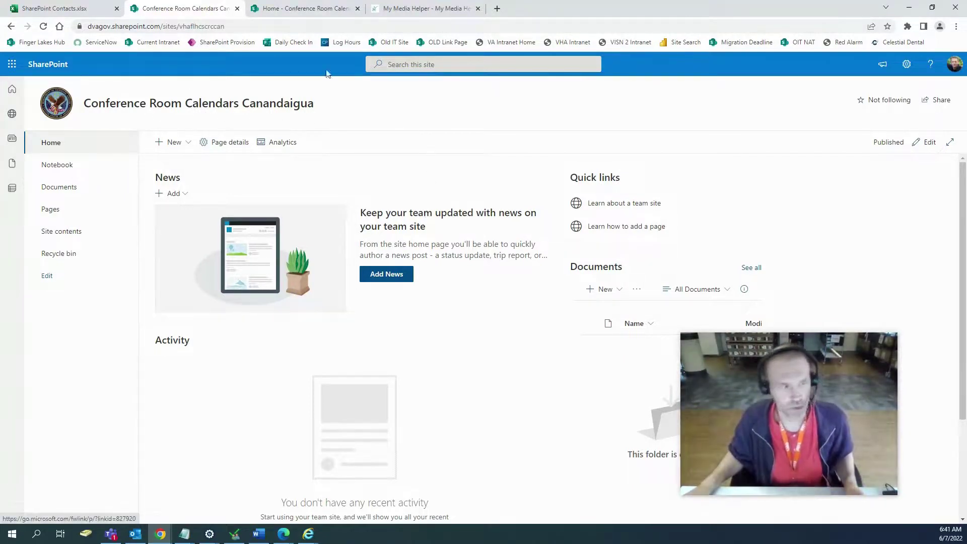
Copy the Auditorium calendar's name from the Canandaigua Conference Rooms list on the old calendars page.
left_click(288, 5)
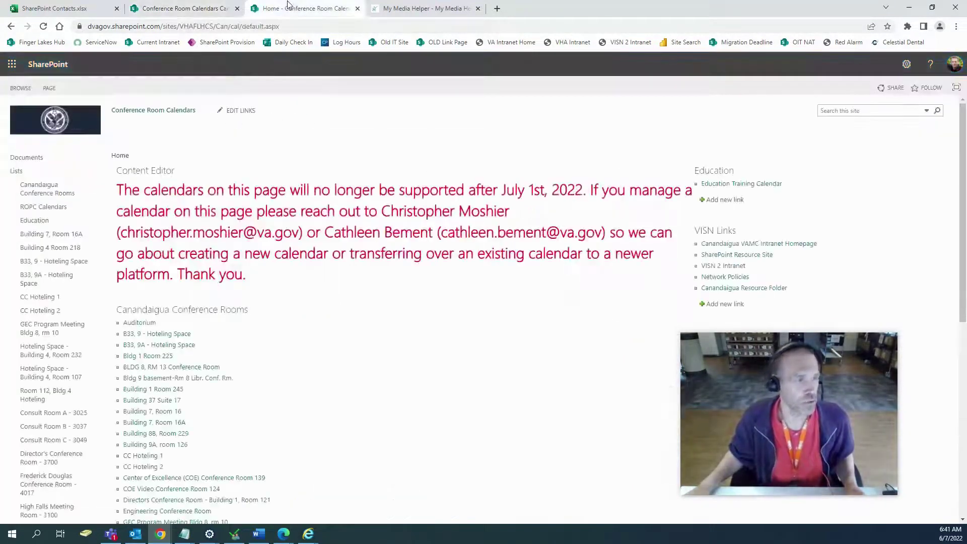
scroll(402, 374, "down", 2)
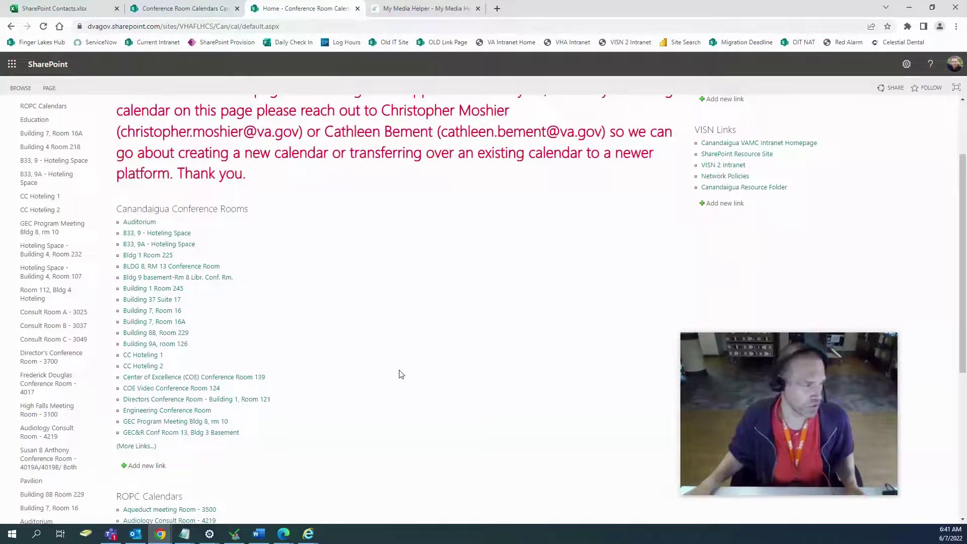
left_click(184, 534)
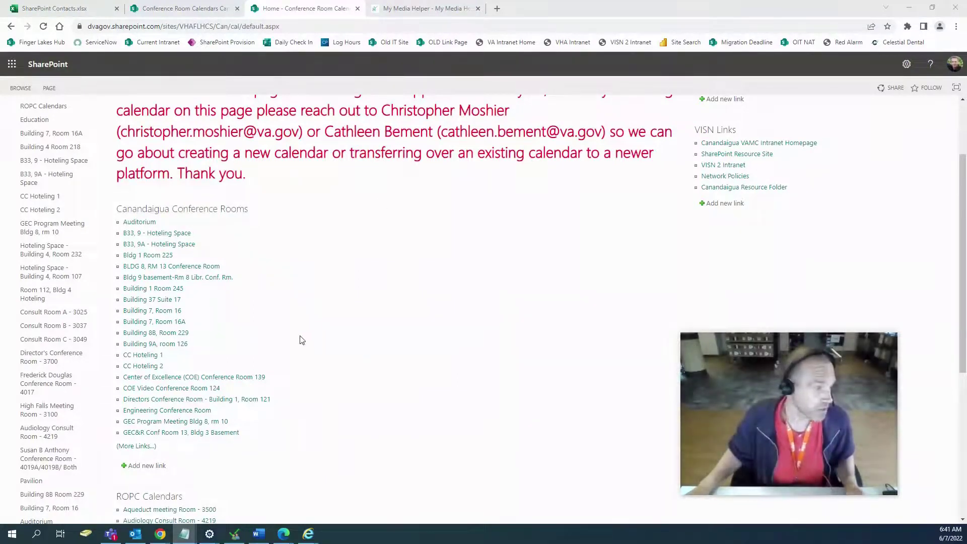
left_click_drag(233, 266, 164, 266)
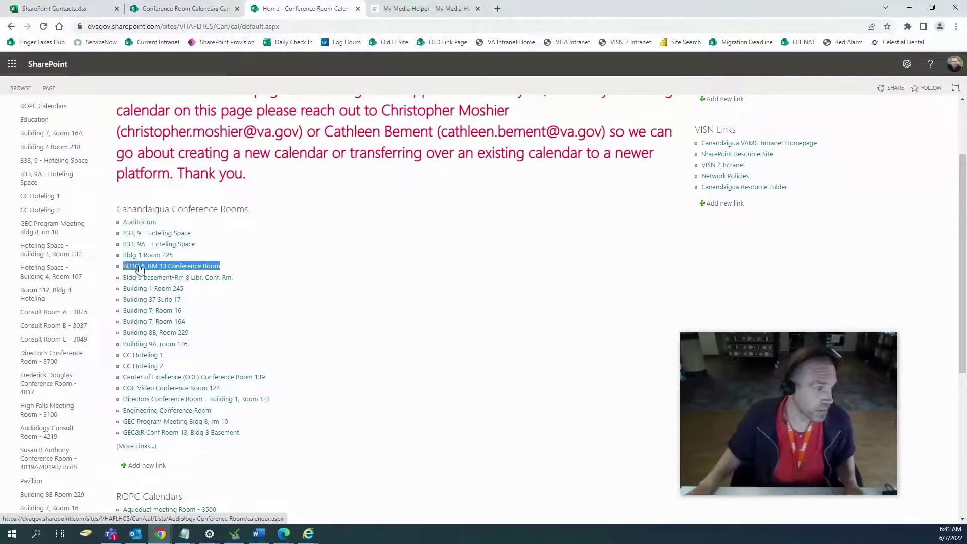
left_click(210, 225)
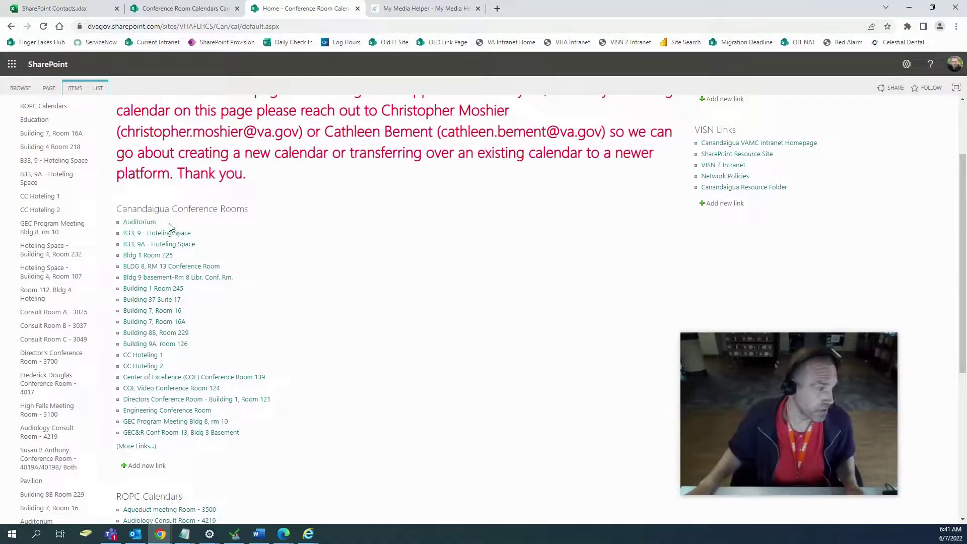
left_click_drag(155, 223, 126, 227)
key("ctrl+c")
right_click(128, 226)
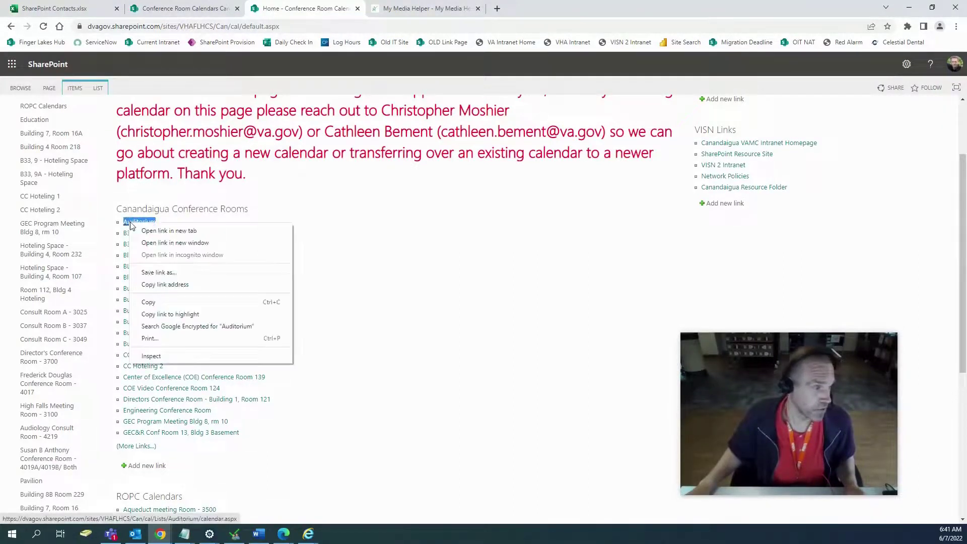
left_click(165, 303)
key("alt+Tab")
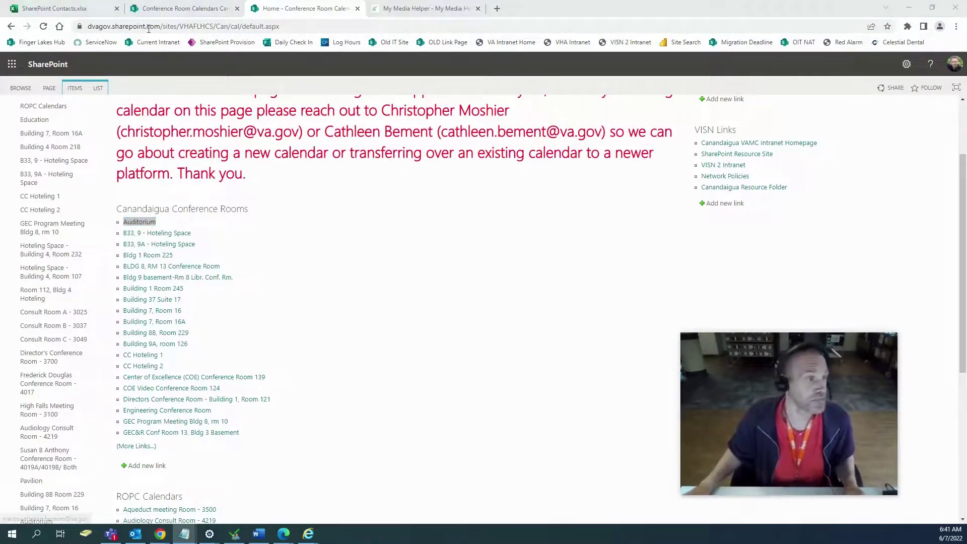
Open the site contents of the new Conference Room Calendars Canandaigua site and return to classic SharePoint.
left_click(181, 8)
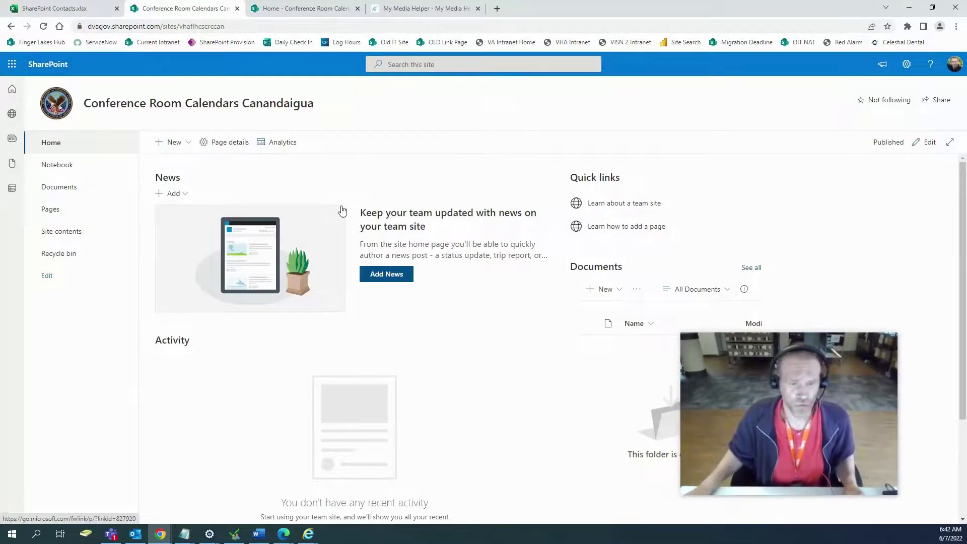
left_click(907, 64)
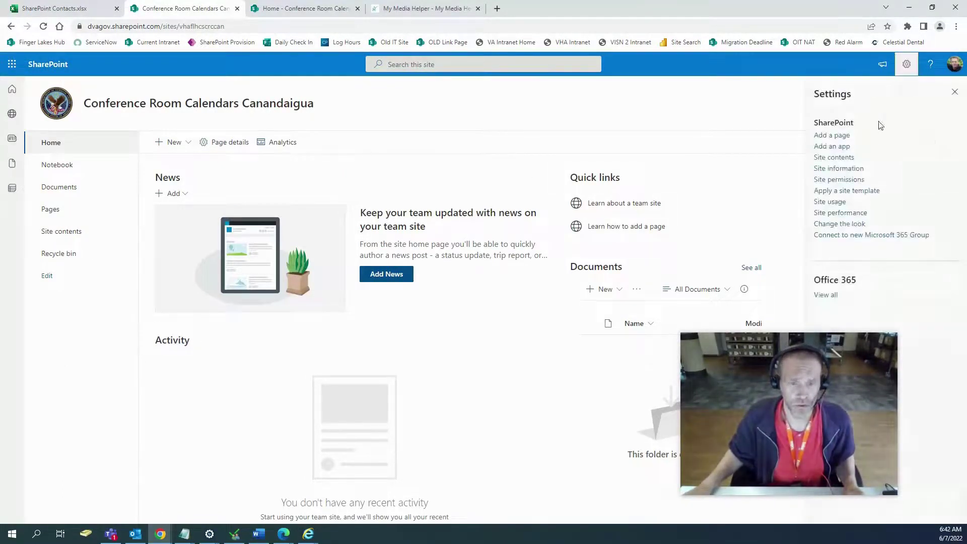
left_click(846, 158)
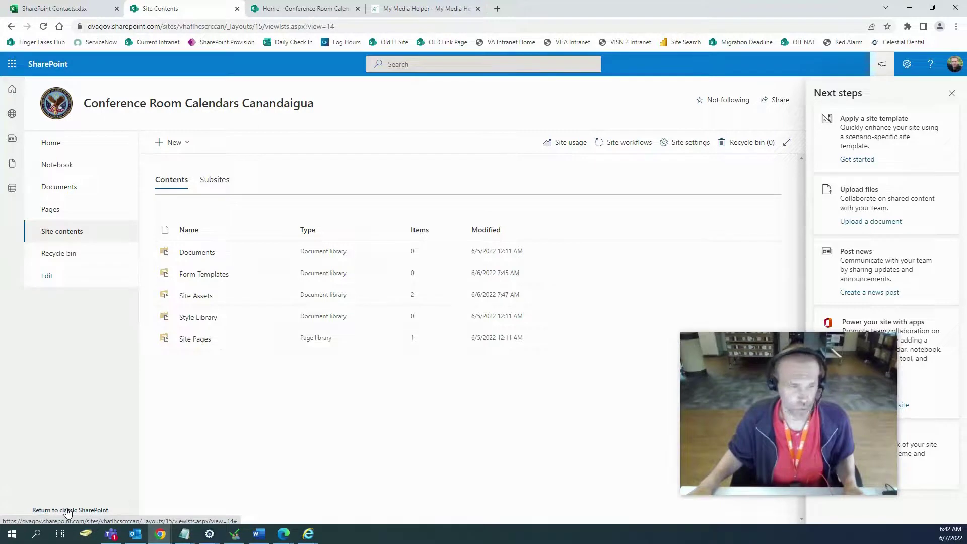
left_click(190, 143)
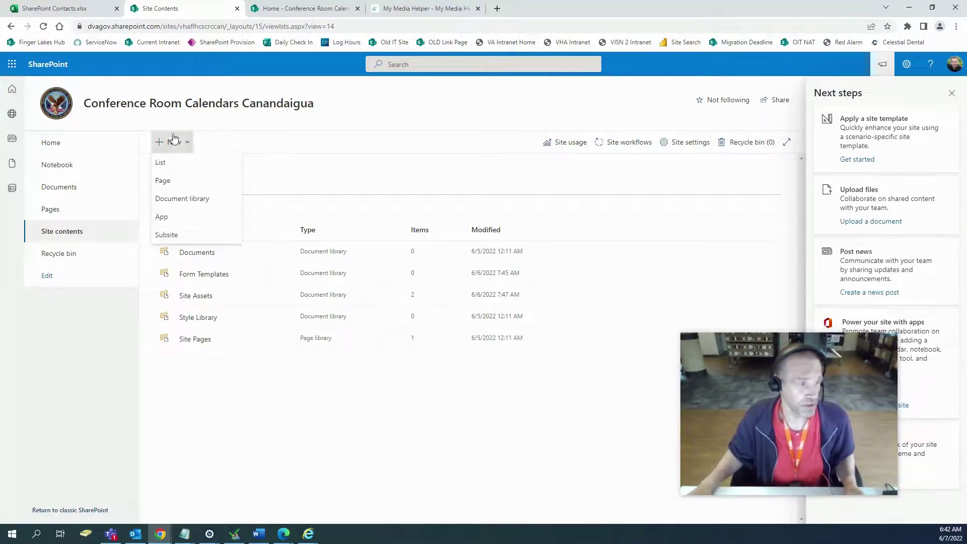
left_click(71, 511)
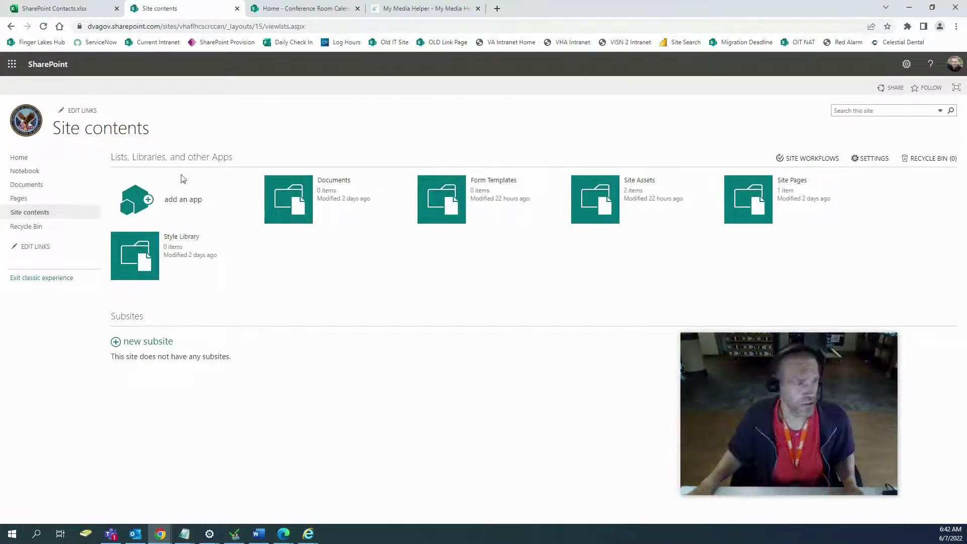
Search the site for "cal" and go back to the site contents.
left_click(851, 112)
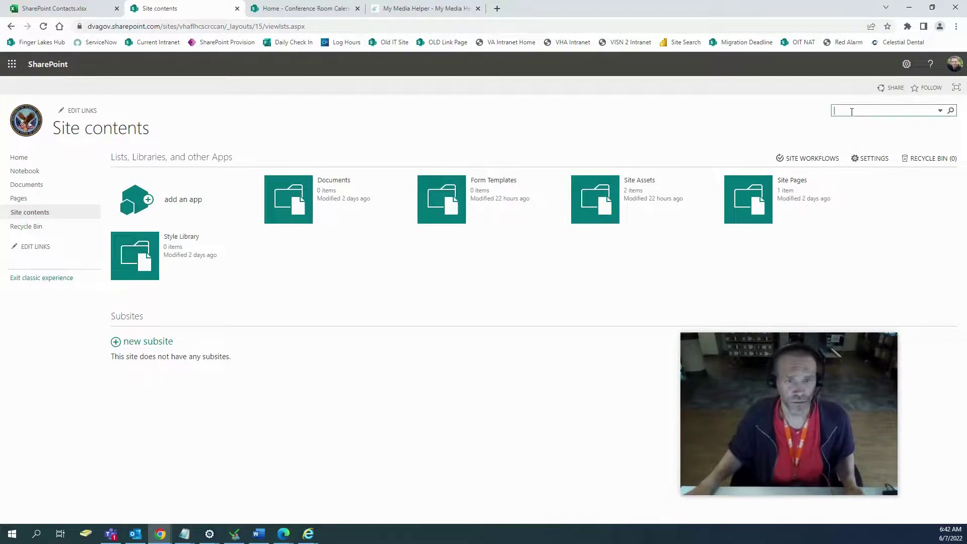
type("cal")
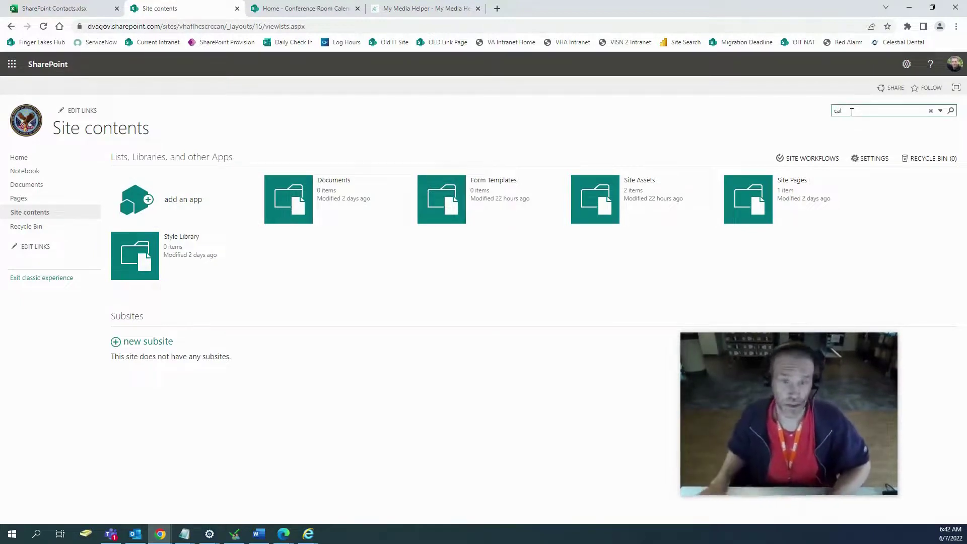
left_click(951, 111)
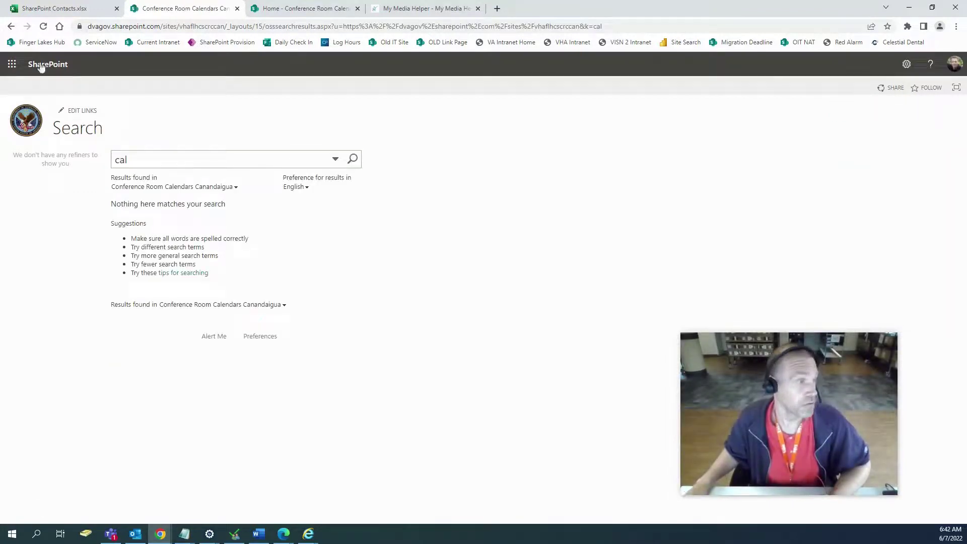
left_click(11, 27)
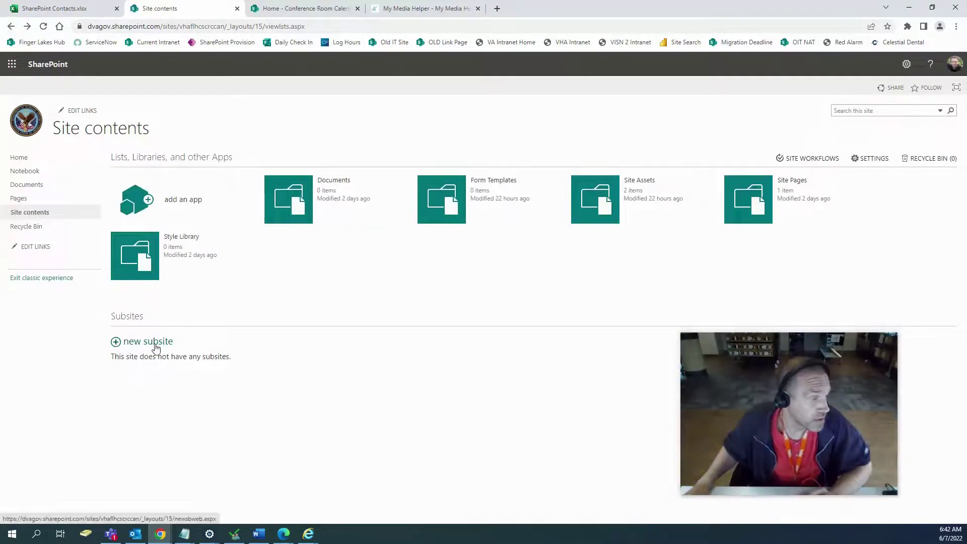
Add a Calendar app to the site, using the copied name Auditorium.
left_click(179, 204)
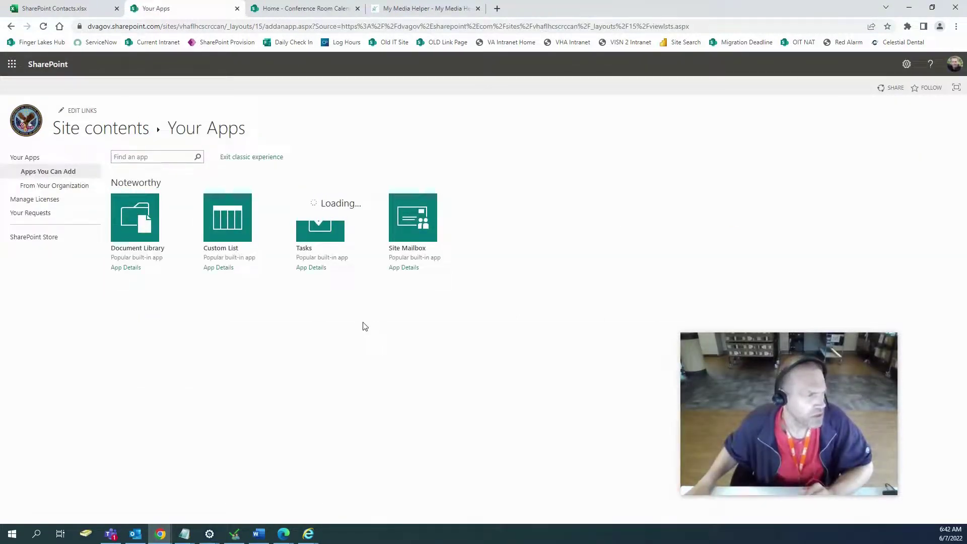
scroll(403, 307, "down", 1)
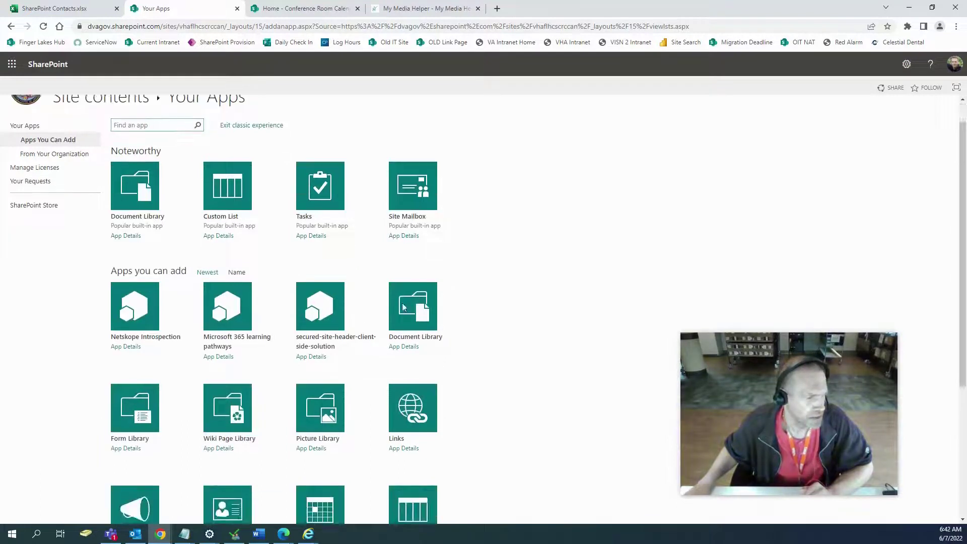
scroll(403, 307, "down", 2)
scroll(632, 300, "down", 2)
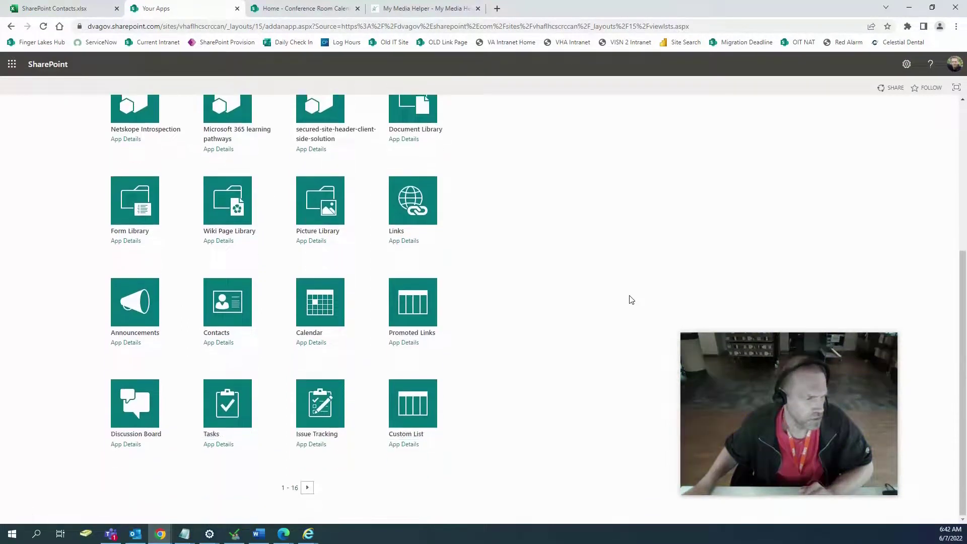
left_click(318, 308)
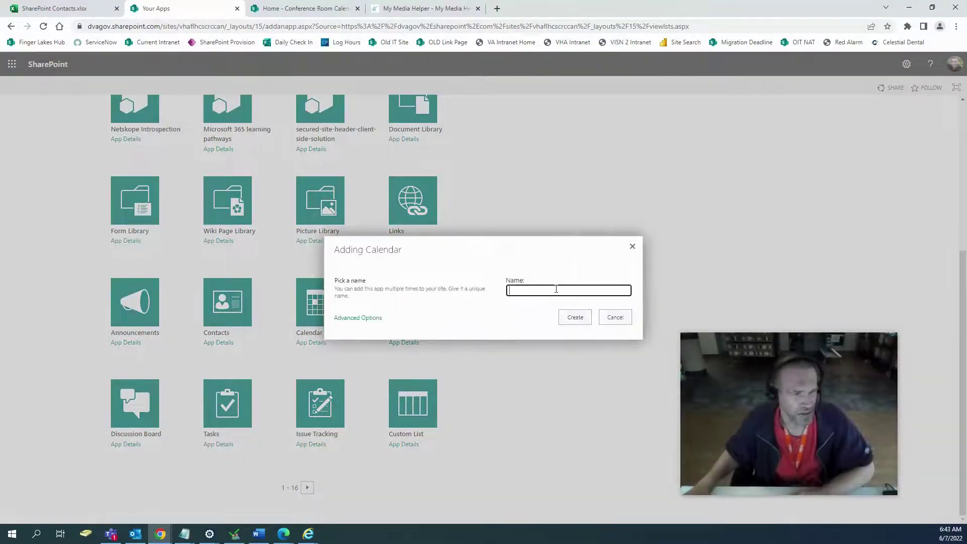
key("alt+Tab")
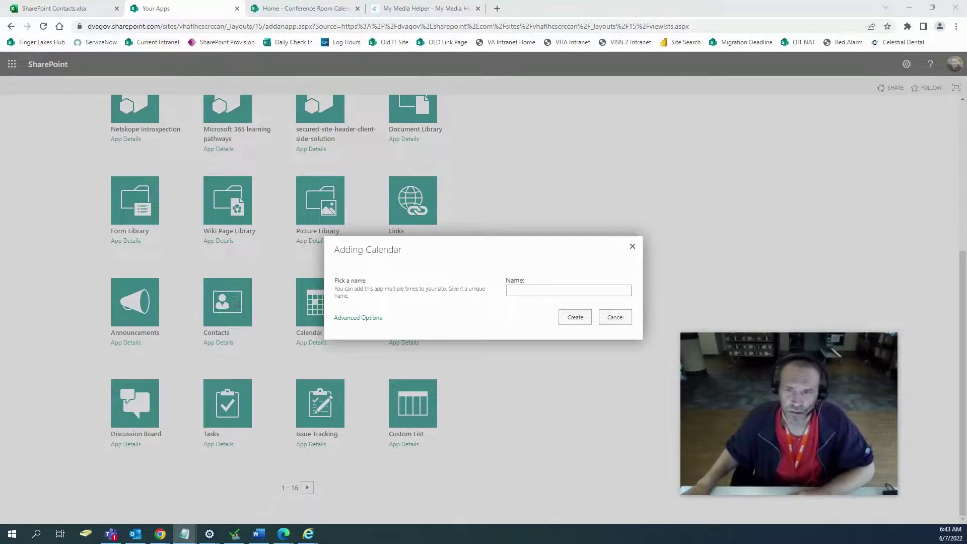
right_click(532, 290)
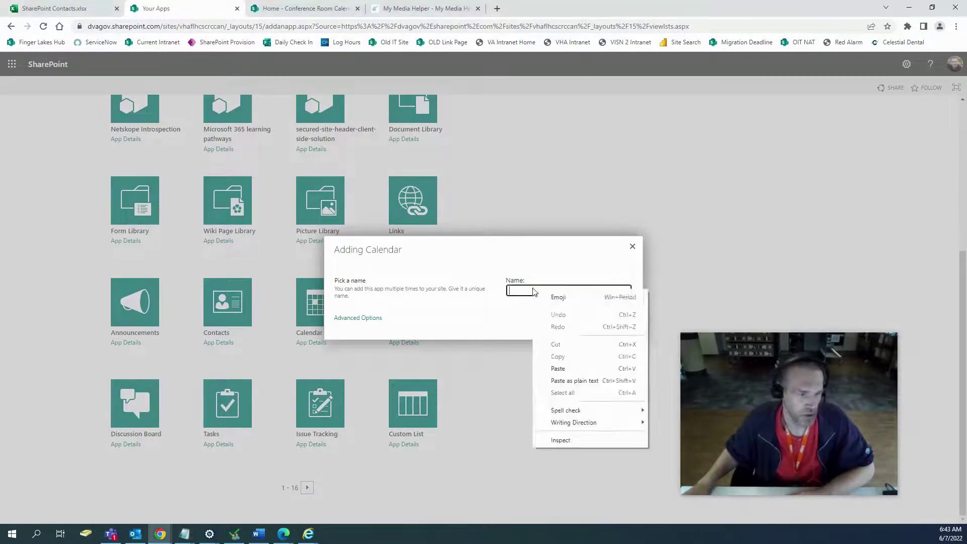
left_click(575, 368)
left_click(574, 318)
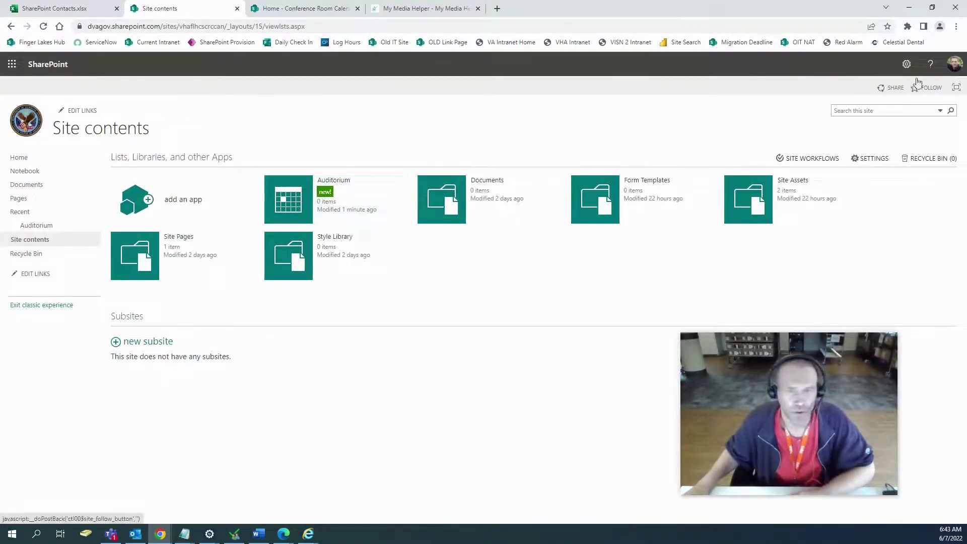
Exit the classic experience on the site contents page and open the Auditorium calendar.
left_click(905, 64)
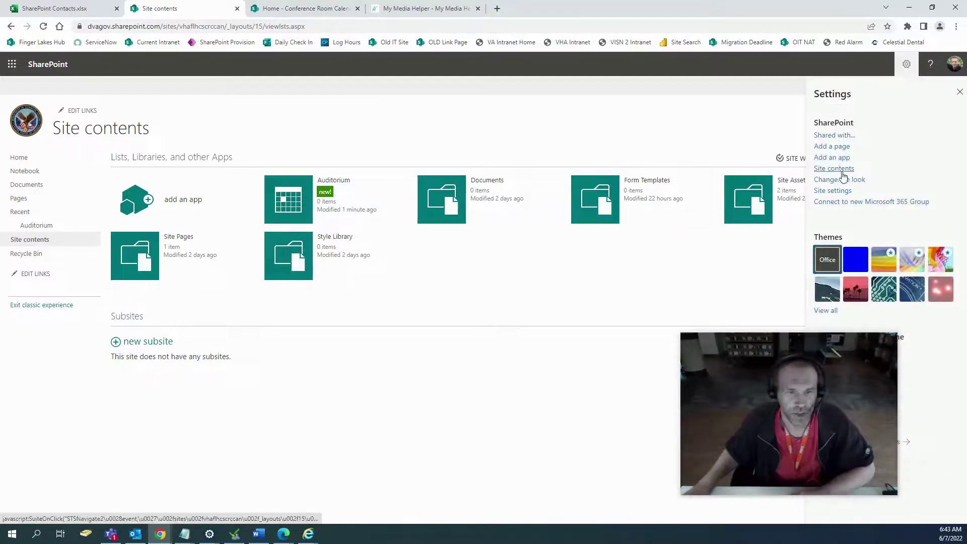
left_click(834, 168)
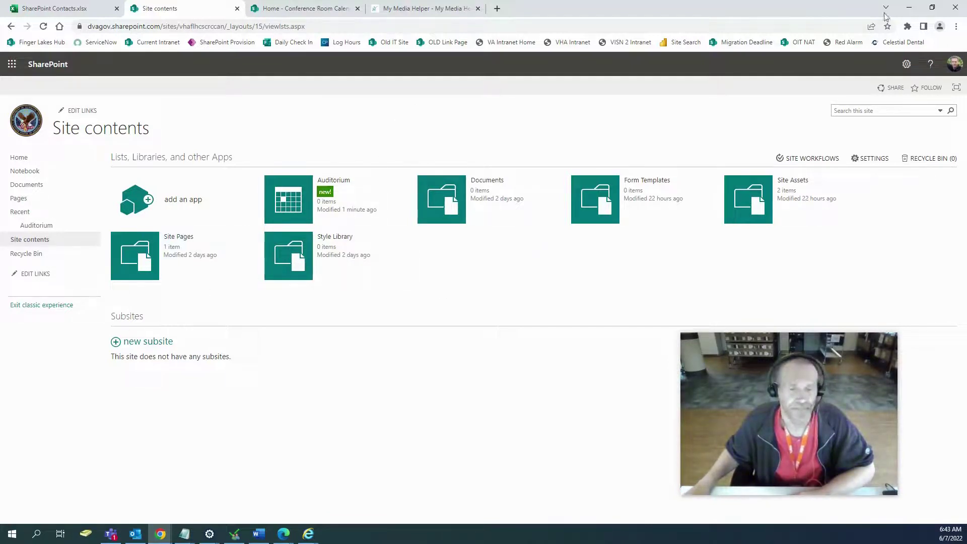
left_click(51, 306)
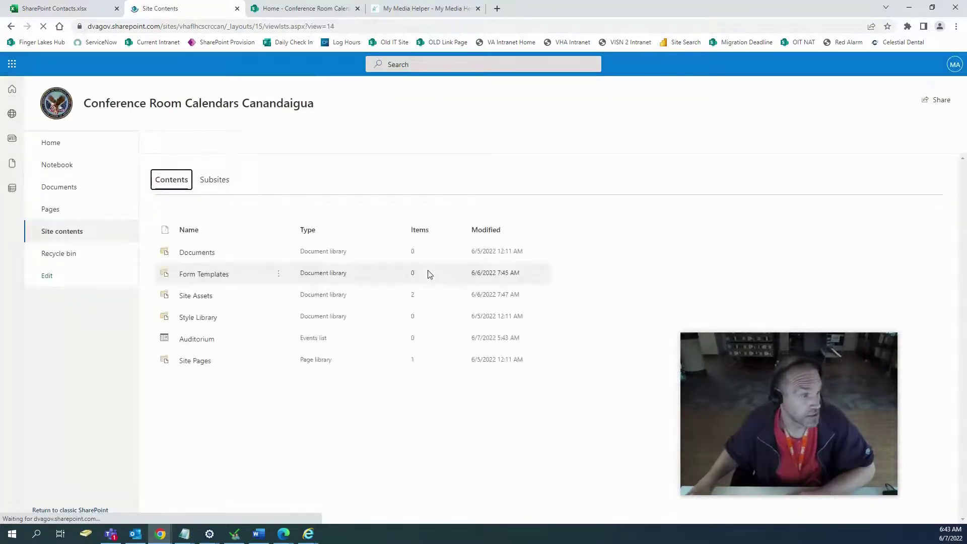
left_click(201, 340)
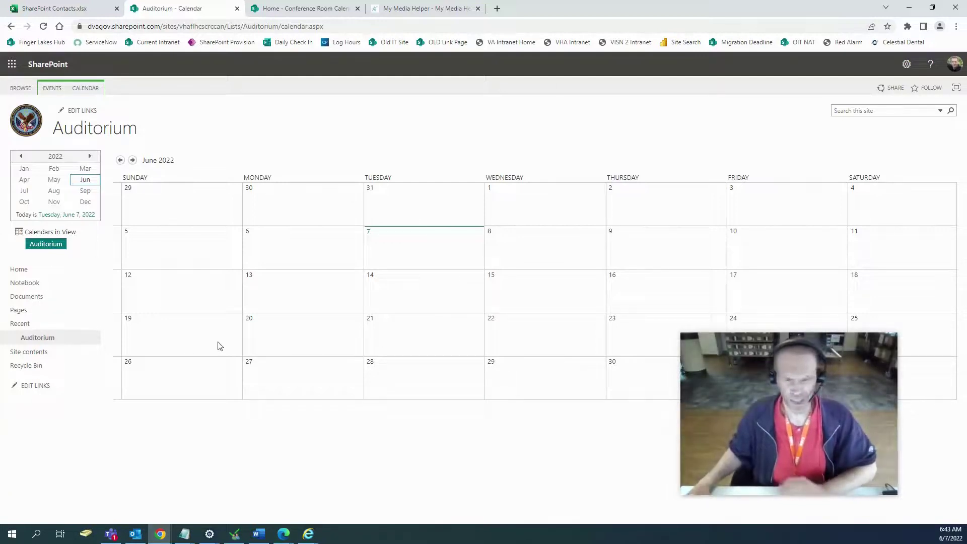
mouse_move(220, 346)
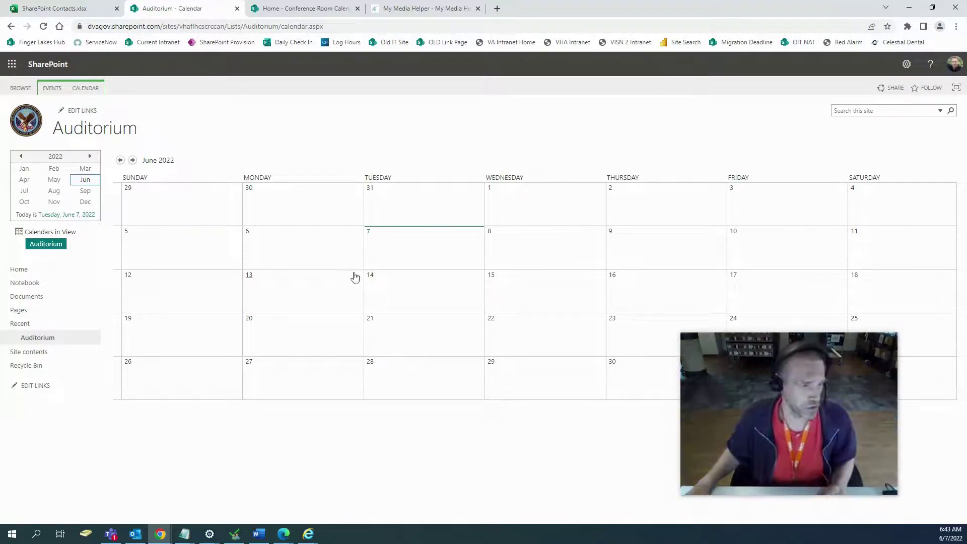
mouse_move(349, 323)
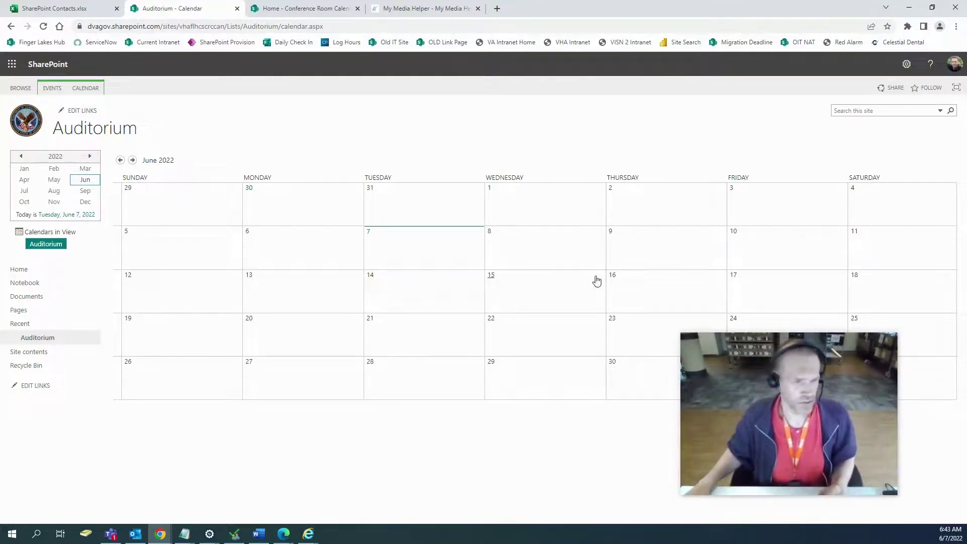
left_click(840, 262)
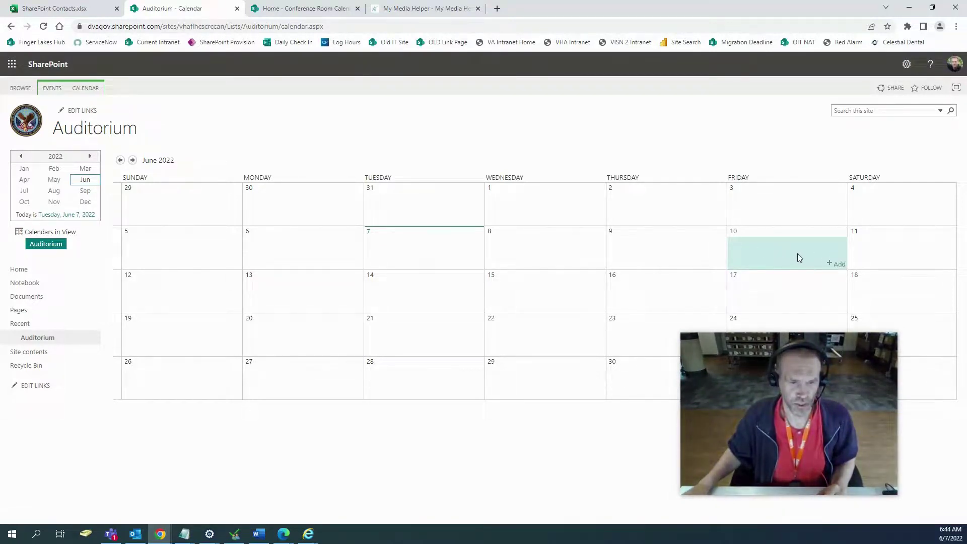
double_click(839, 275)
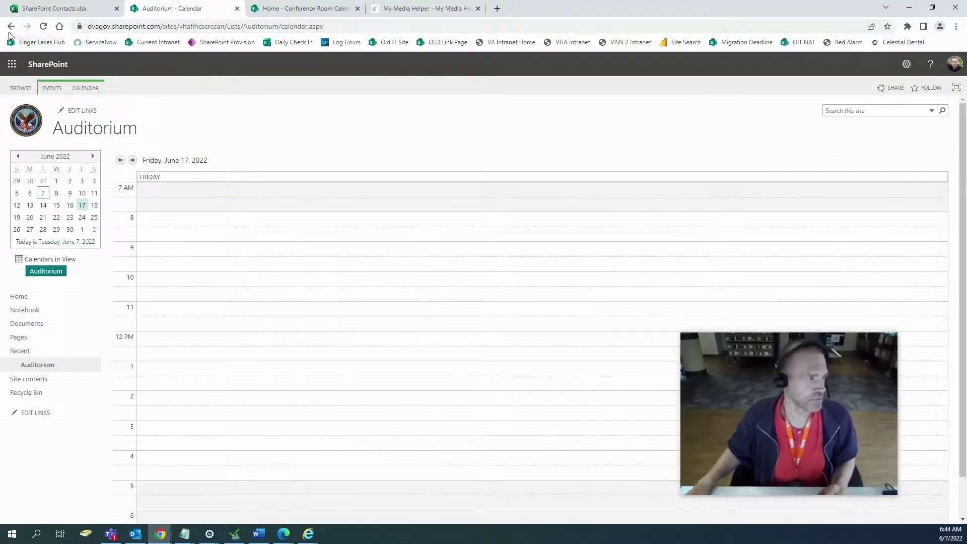
left_click(11, 27)
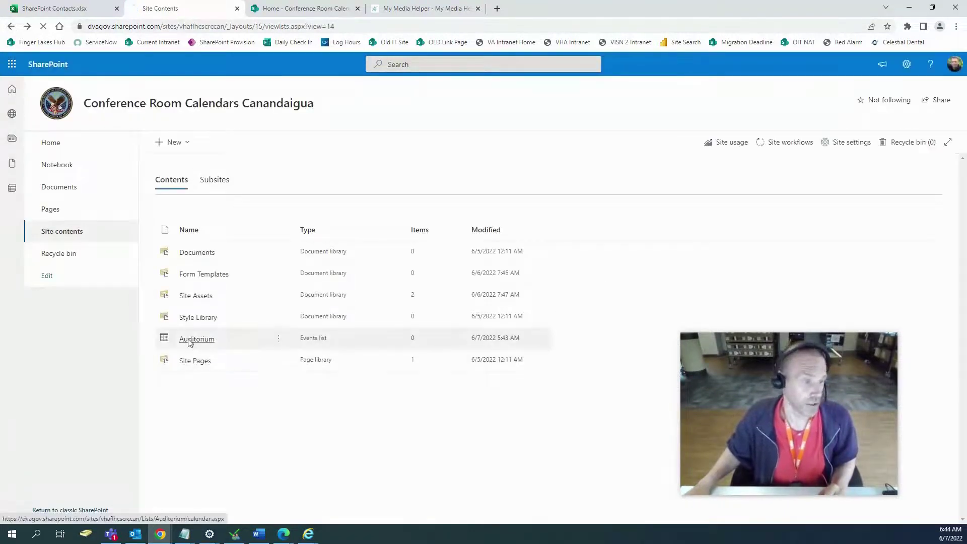
left_click(190, 342)
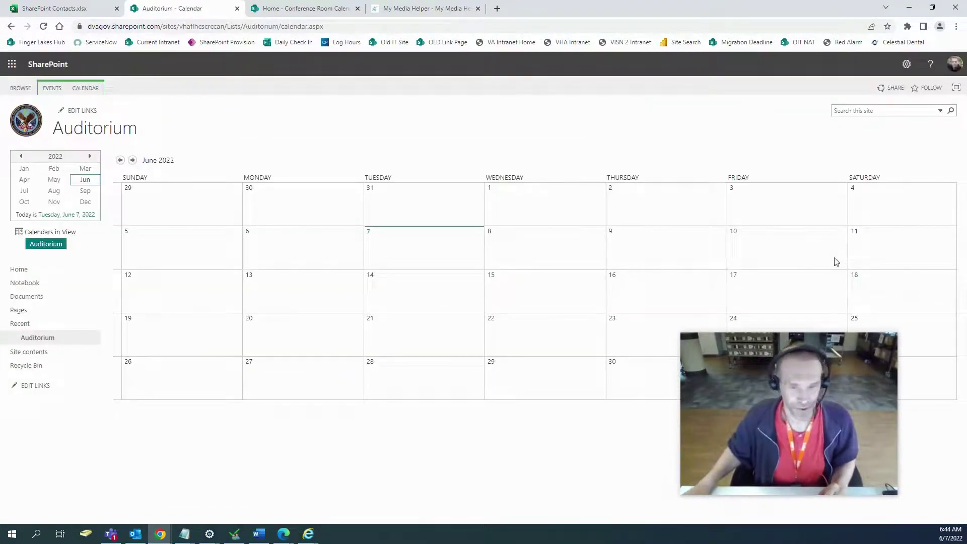
Start a new event on June 10, 2022 in the Auditorium calendar, with both title and location set to Test.
left_click(838, 265)
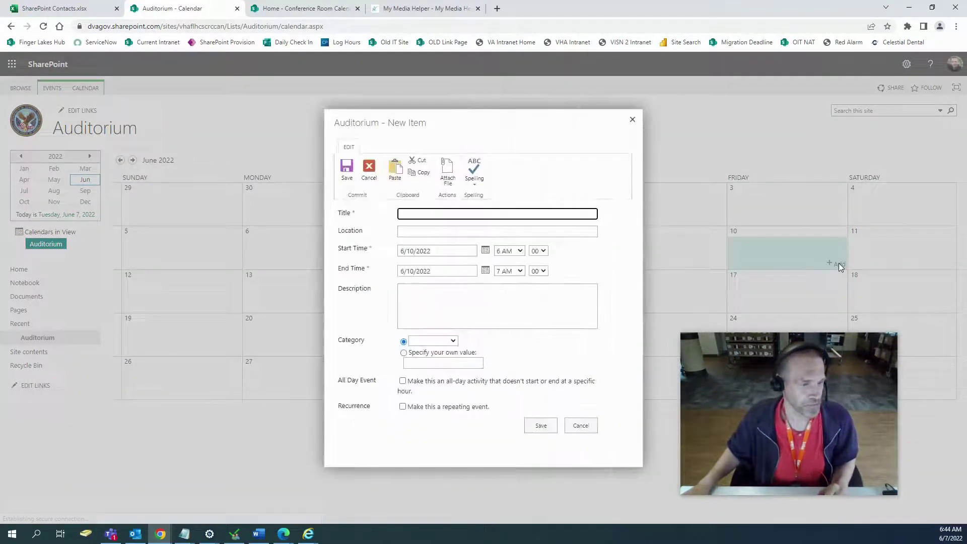
type("Test")
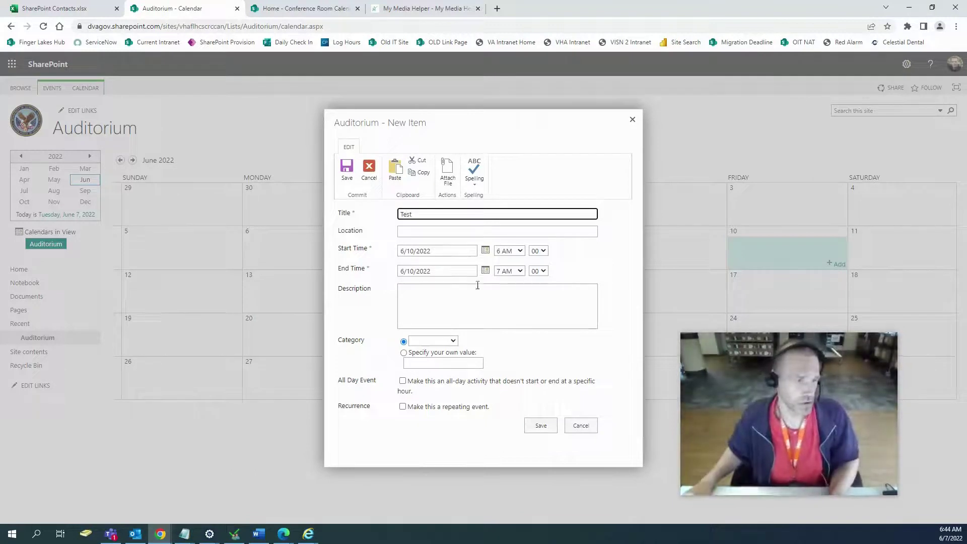
key("Tab")
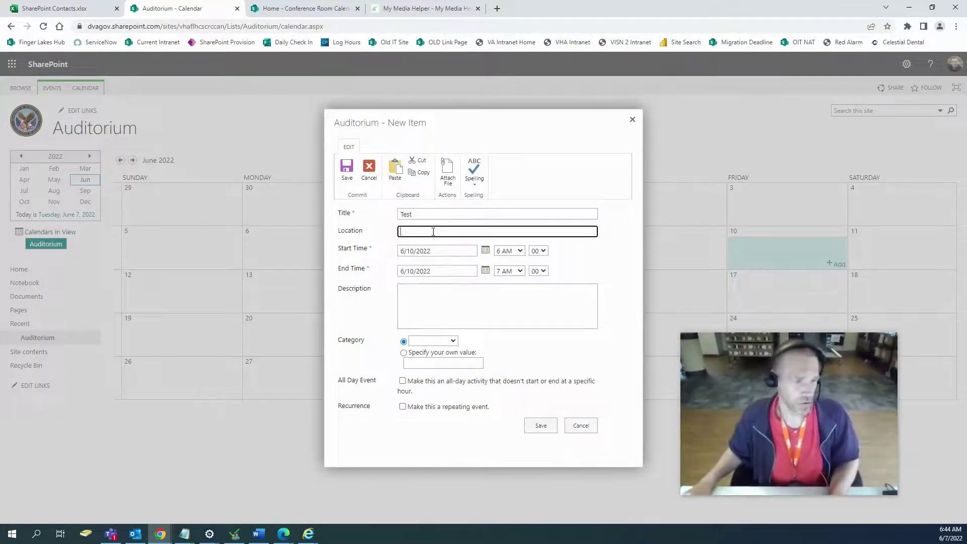
type("Test")
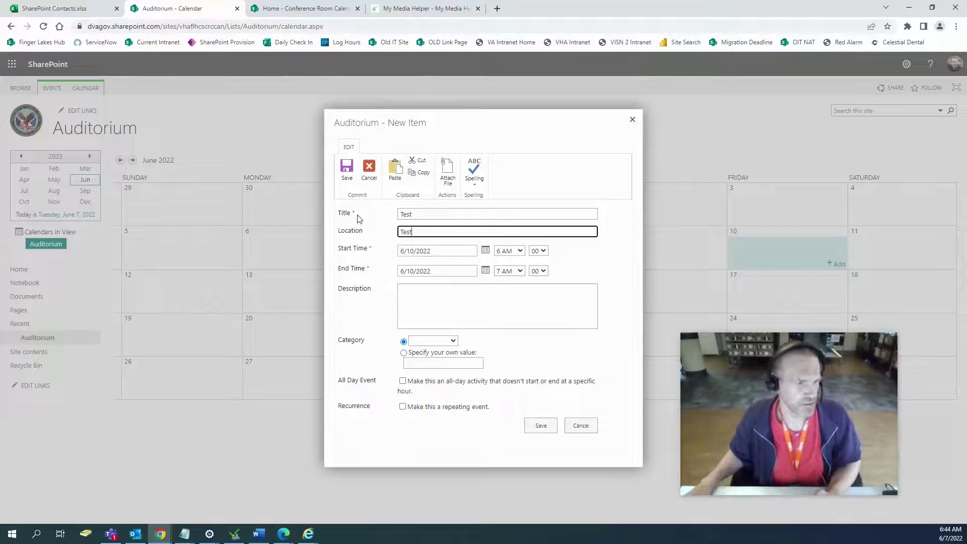
left_click_drag(357, 215, 349, 214)
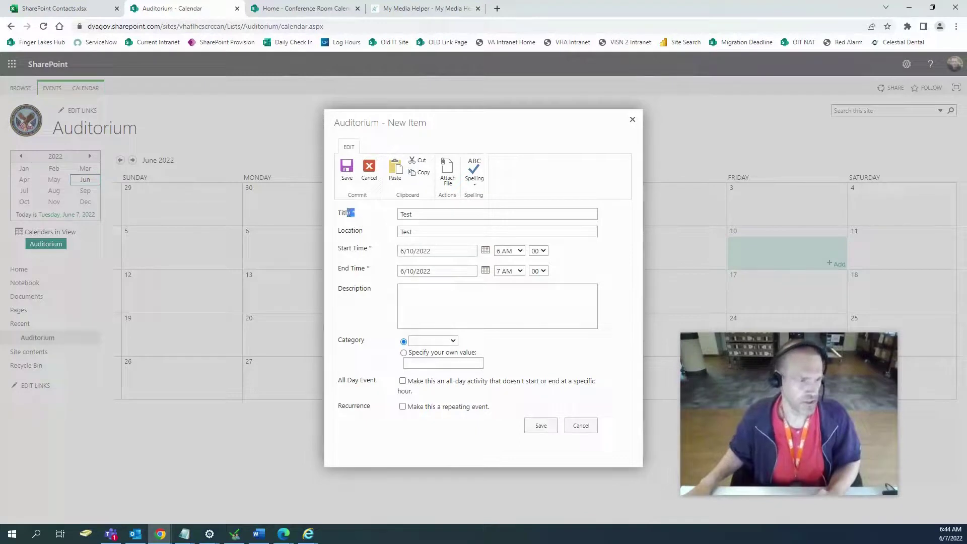
left_click(458, 295)
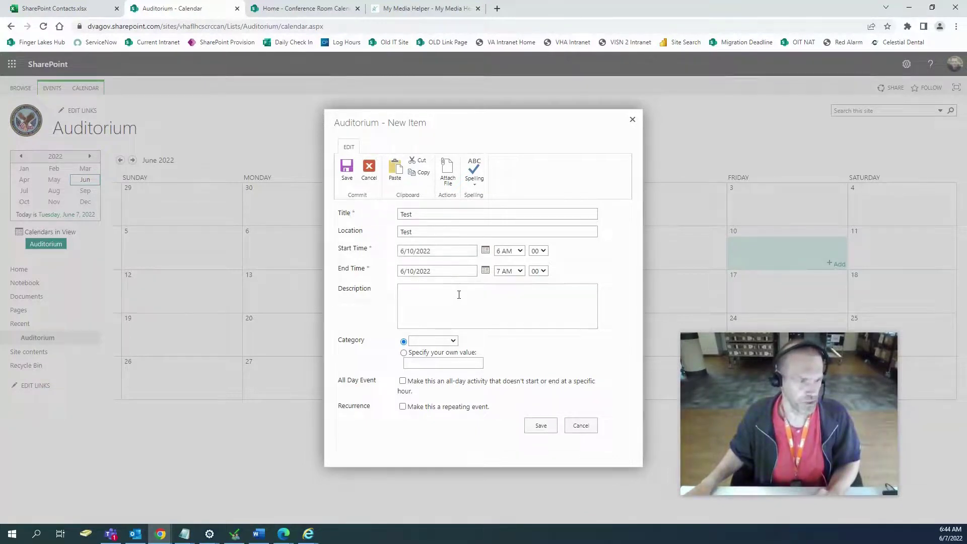
Set the event's start time to 11 AM and its end time to 2 PM.
left_click(508, 250)
left_click(601, 313)
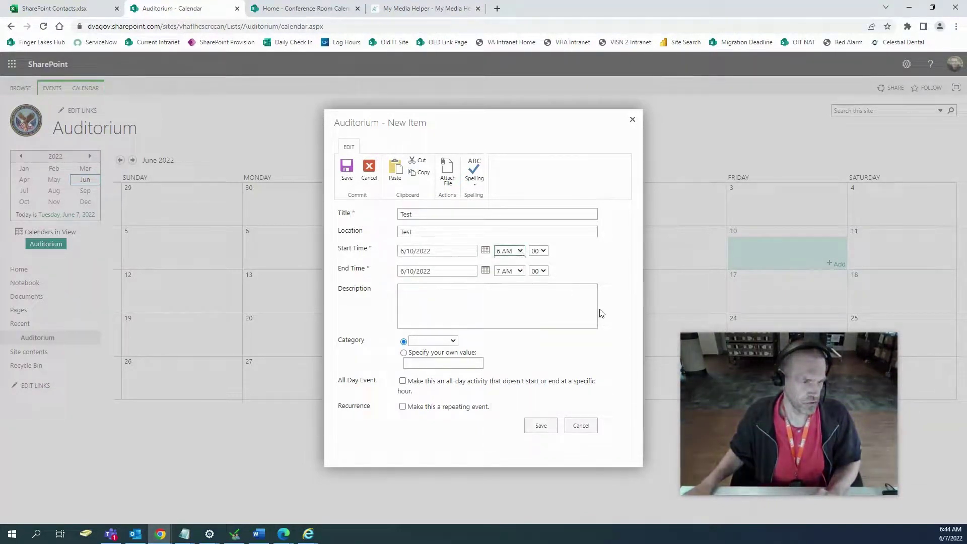
left_click(519, 251)
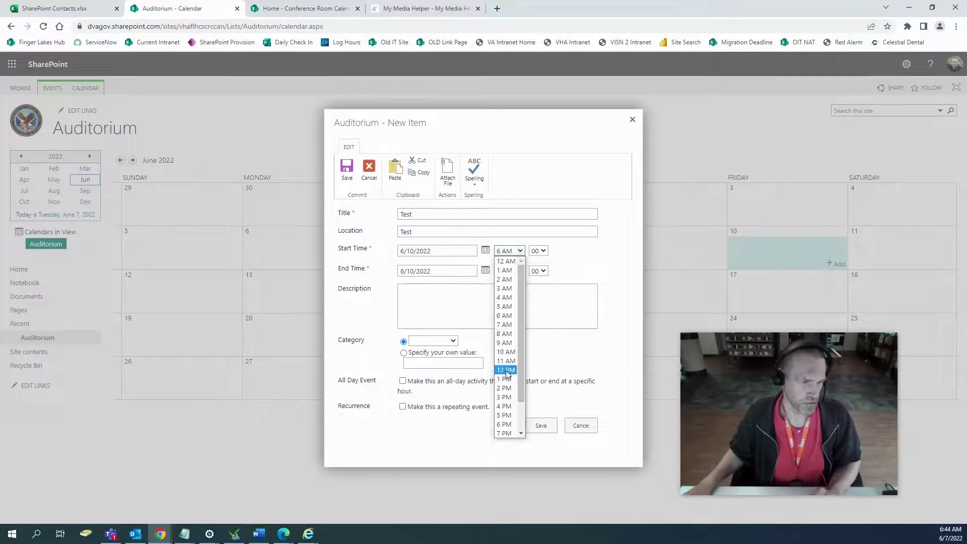
left_click(506, 362)
left_click(518, 272)
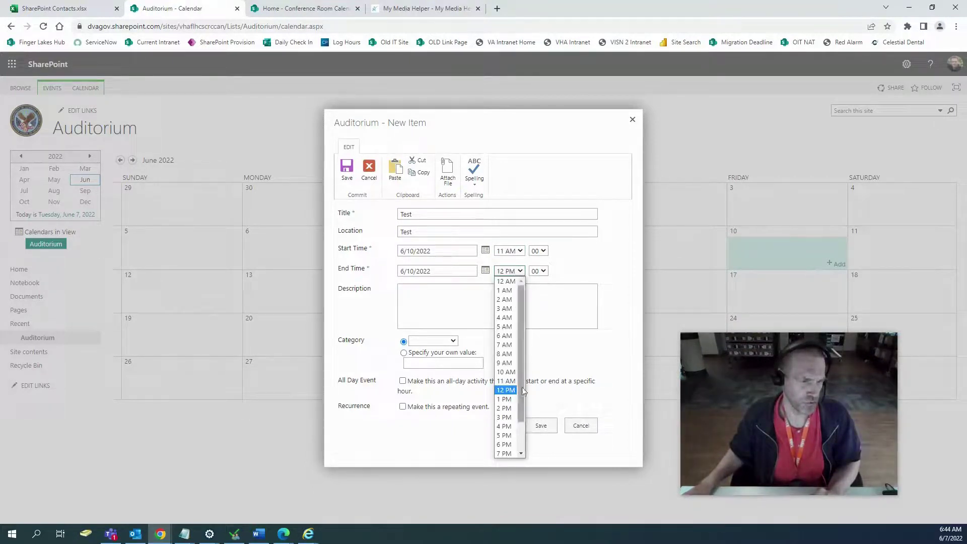
left_click(522, 380)
Enter the description "This is a test calendar date", choose the Meeting category and save the event.
left_click(518, 304)
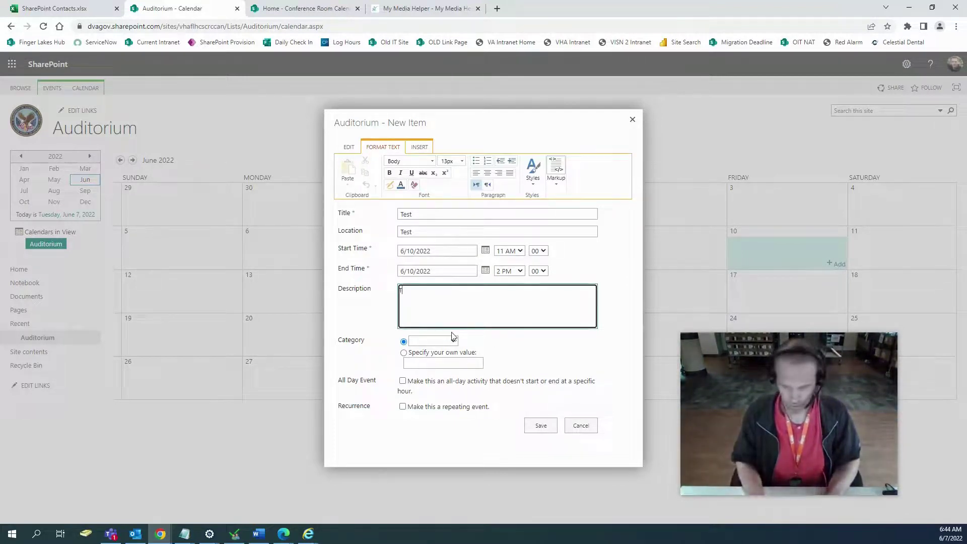
type("This is a t")
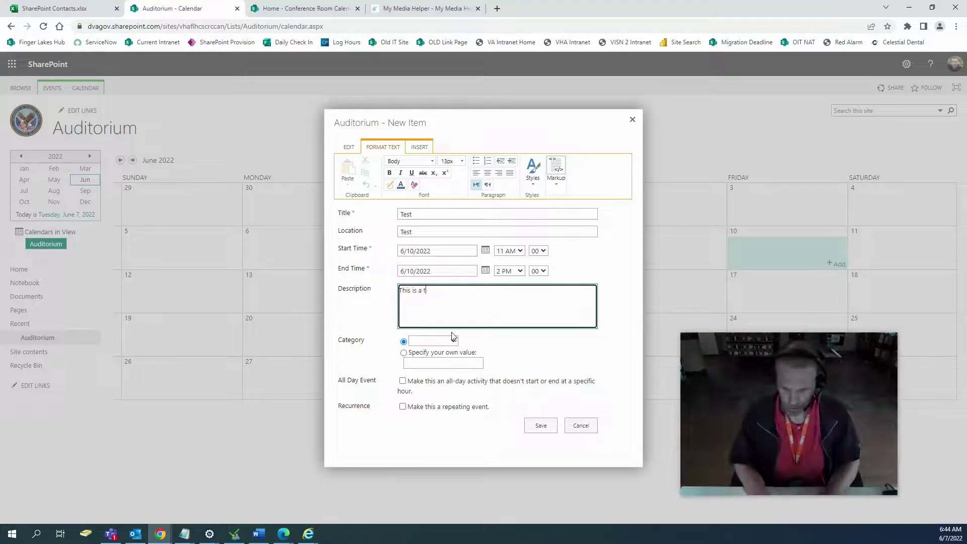
type("est calendar date")
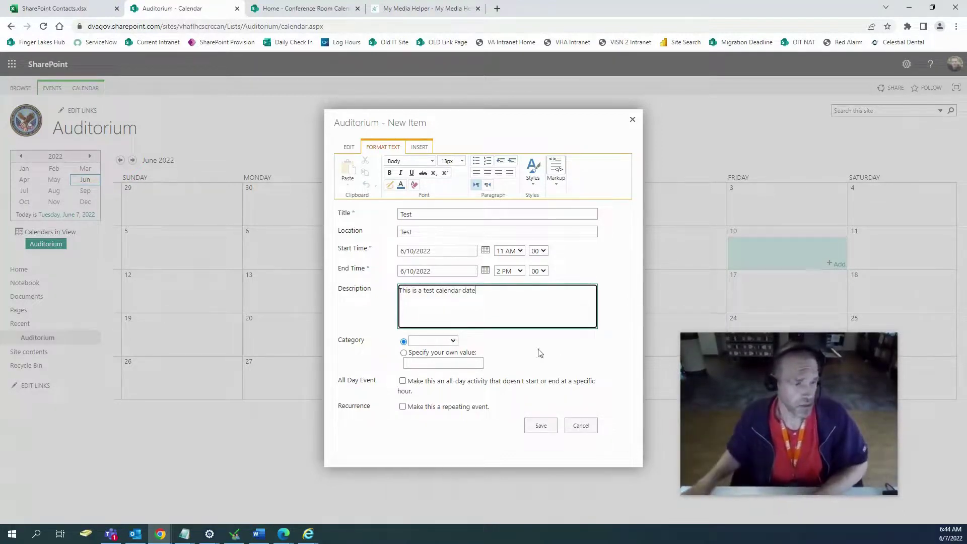
left_click(453, 342)
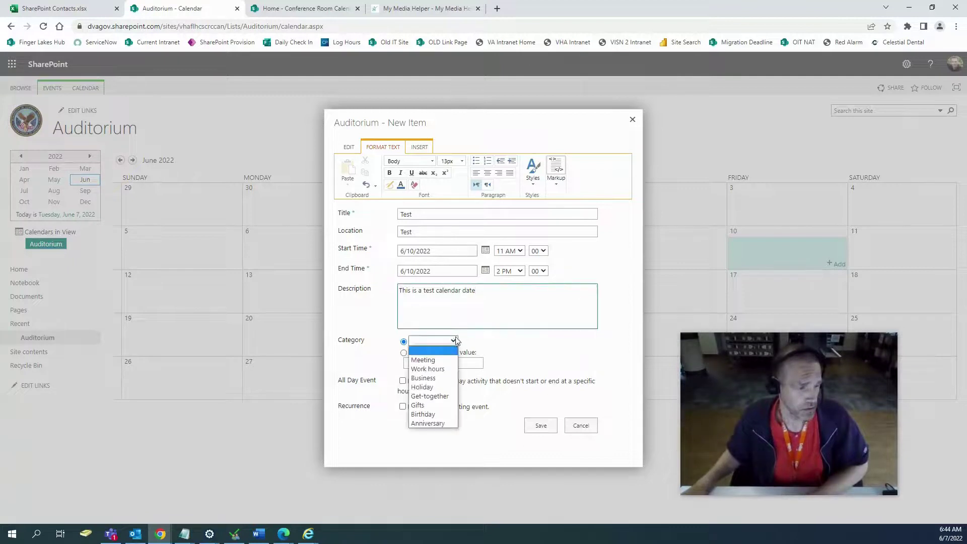
left_click(423, 360)
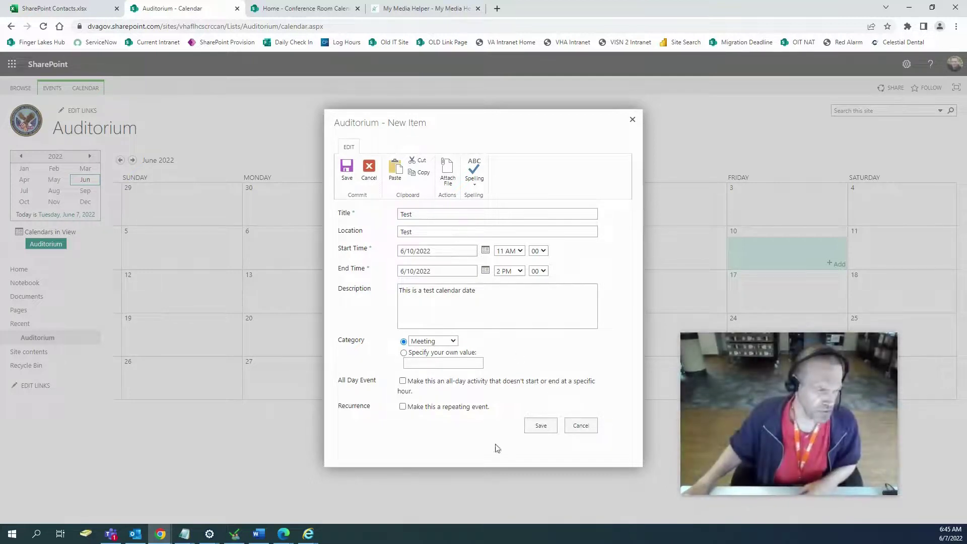
left_click(537, 428)
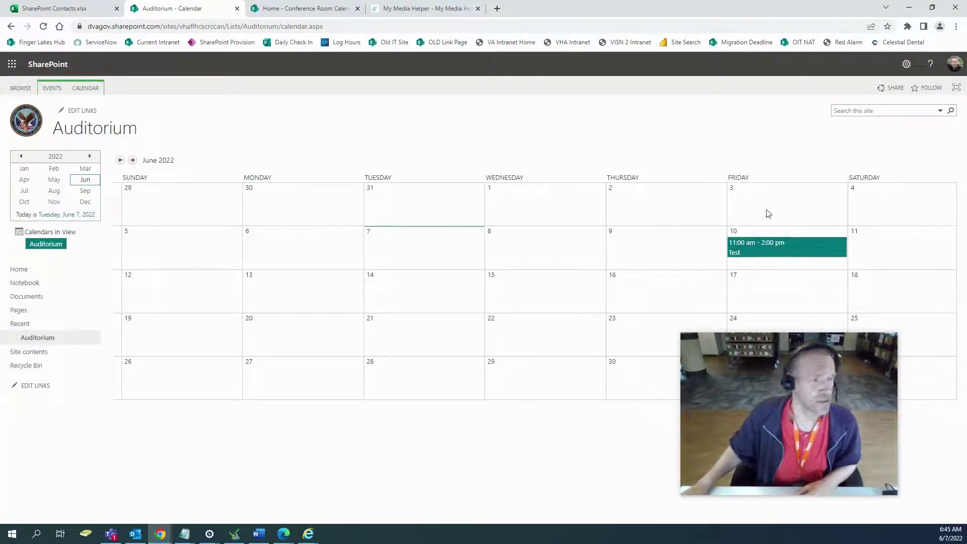
Go to the home page of the Conference Room Calendars Canandaigua site and open it for editing.
left_click(905, 66)
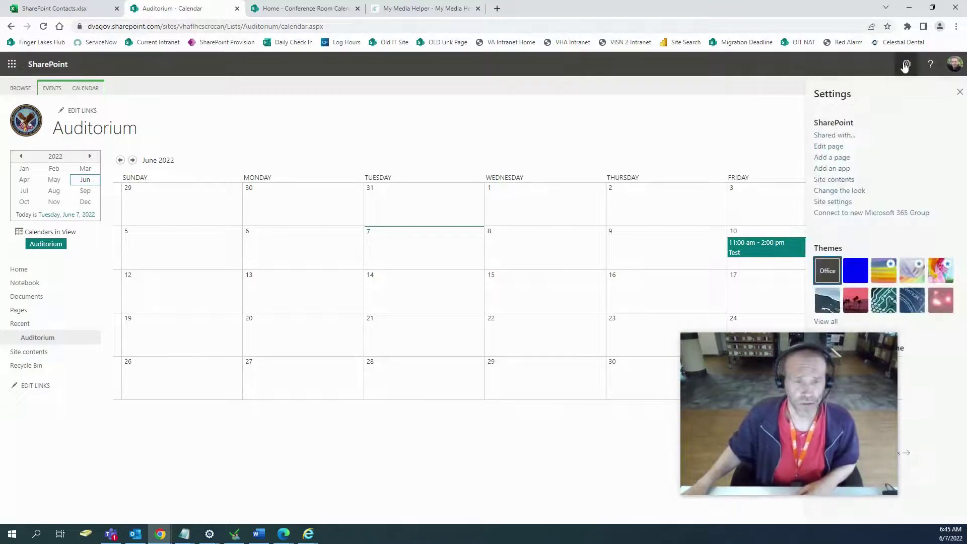
left_click(841, 184)
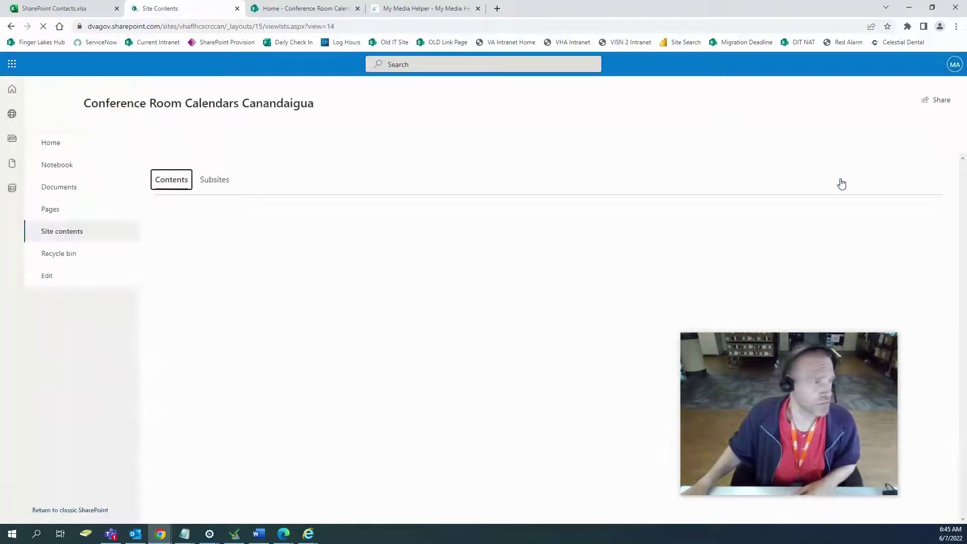
left_click(57, 147)
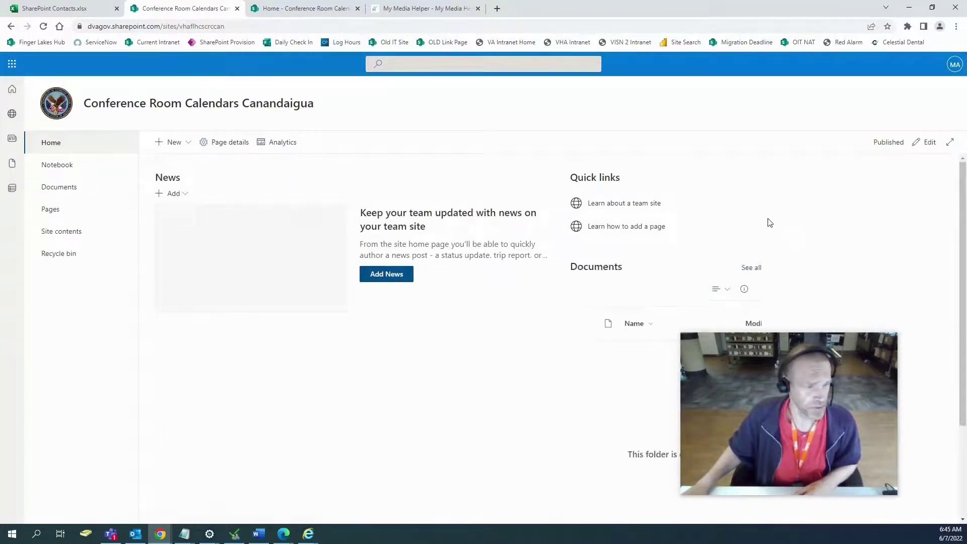
scroll(771, 224, "down", 2)
scroll(769, 222, "down", 1)
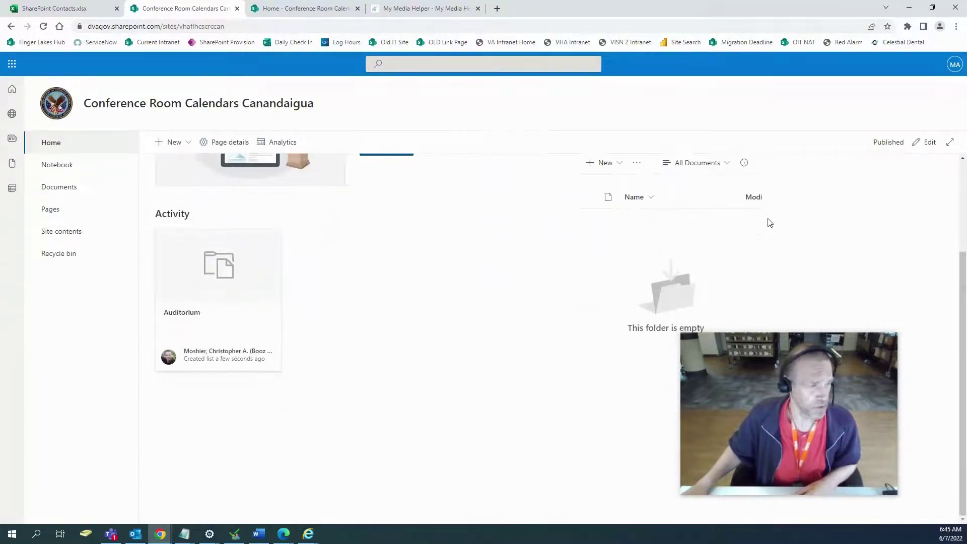
left_click(930, 143)
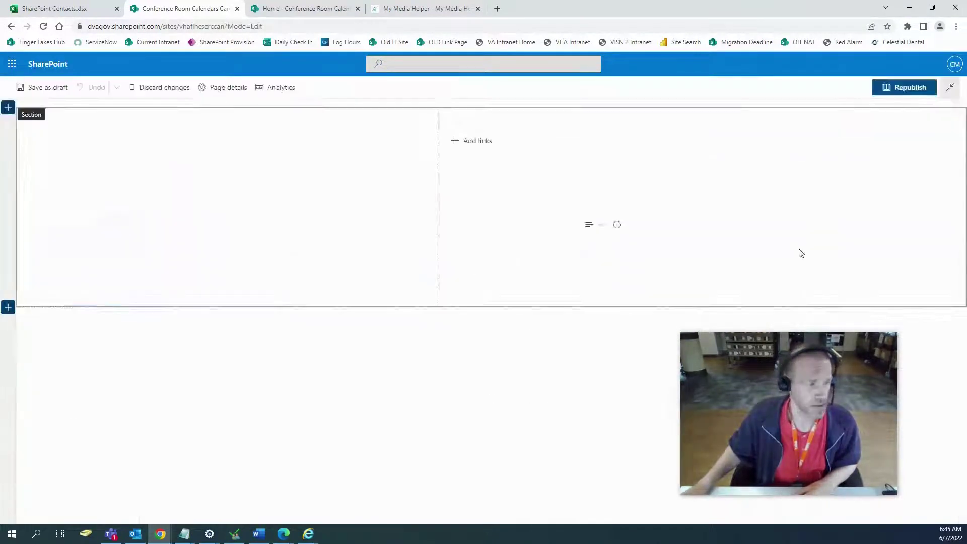
Add a one-column section below the Activity and Documents section of the home page.
scroll(806, 233, "down", 3)
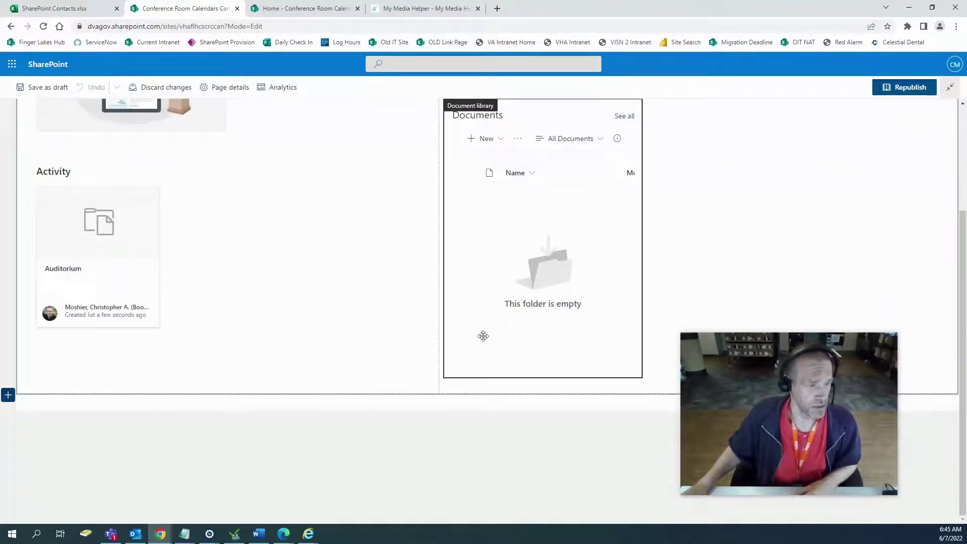
scroll(353, 297, "down", 3)
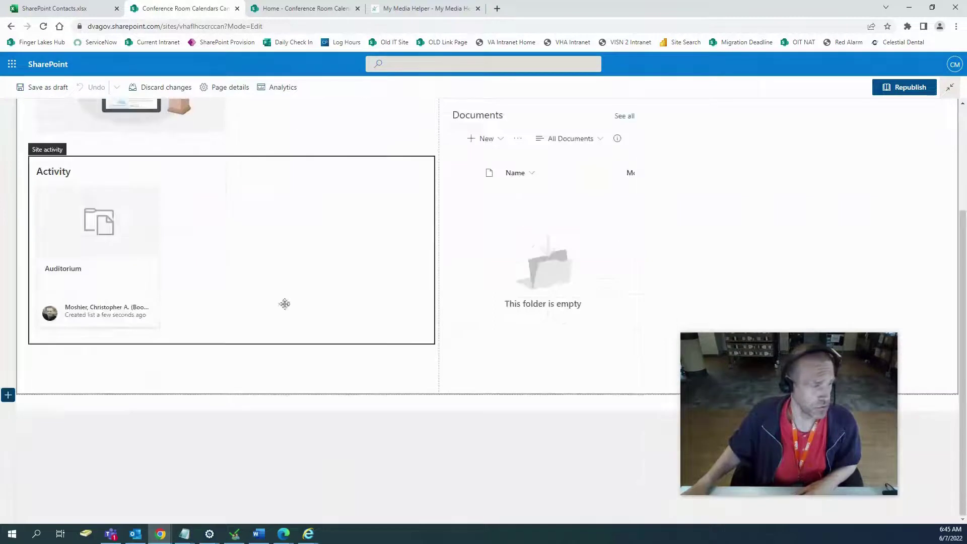
left_click(9, 398)
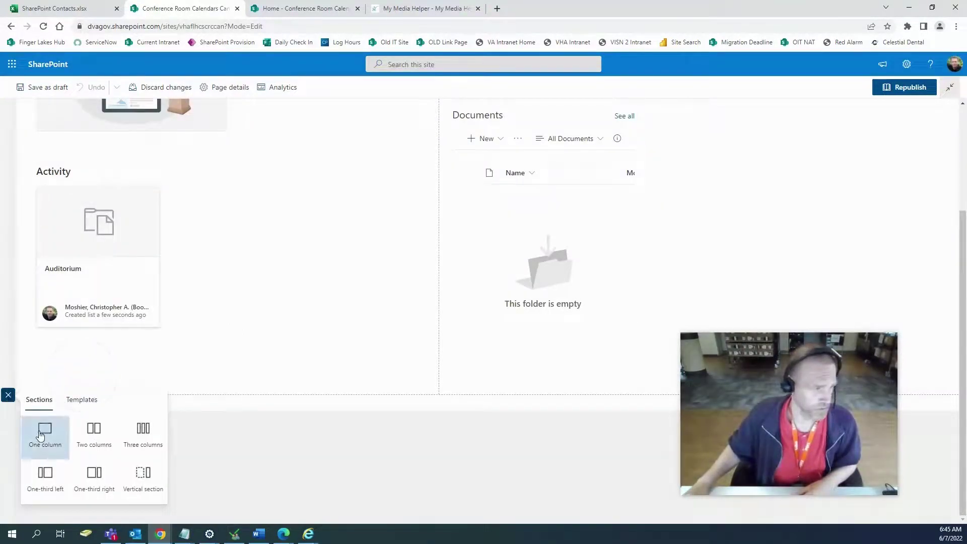
left_click(44, 432)
scroll(609, 397, "down", 2)
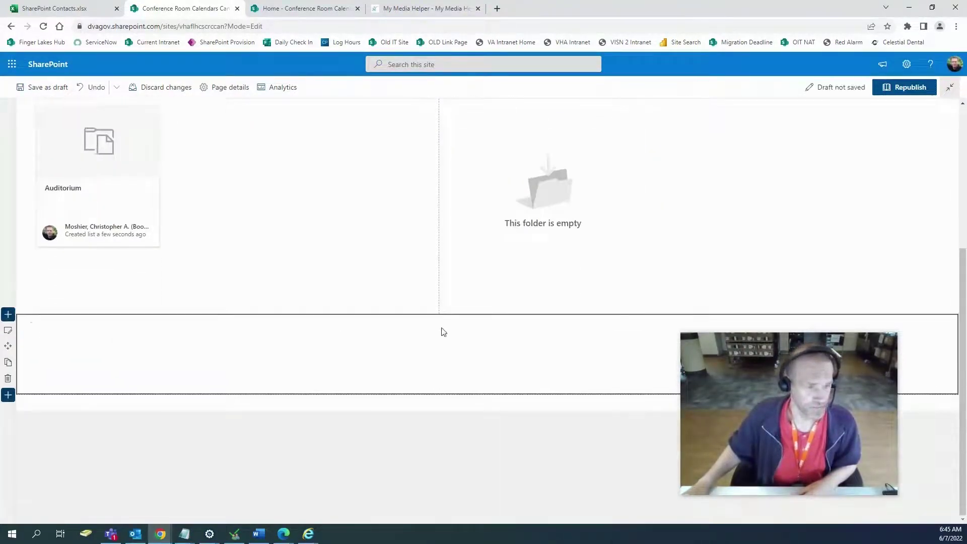
Insert an Events web part into the new one-column section.
left_click(336, 322)
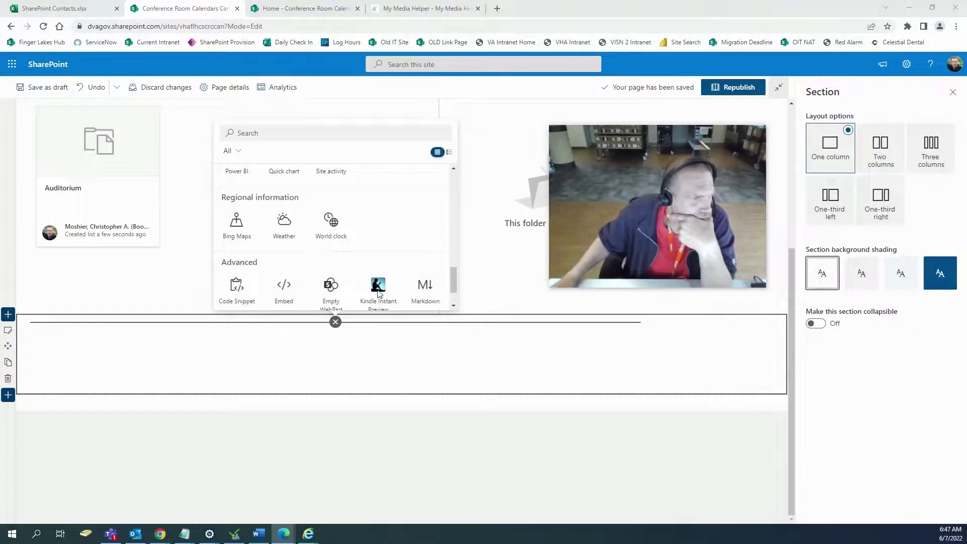
scroll(378, 293, "up", 3)
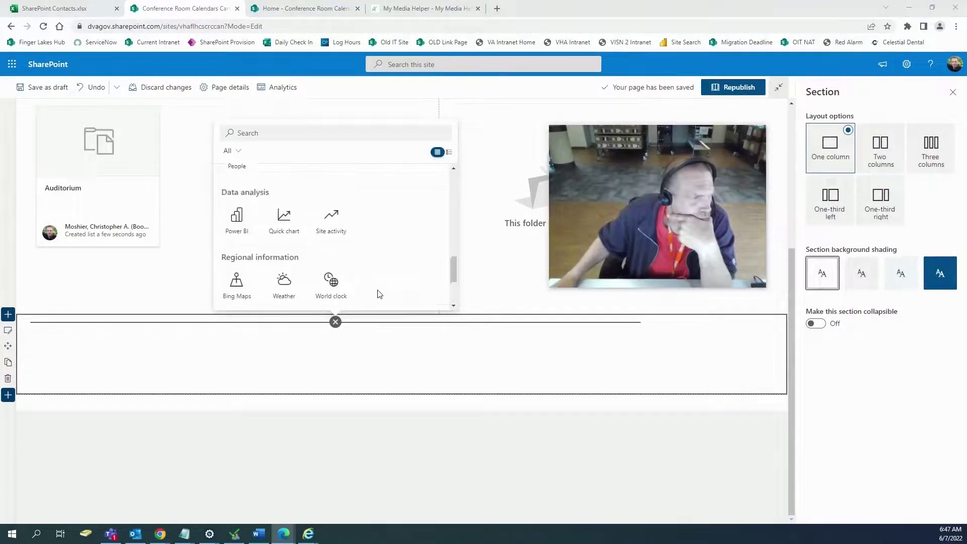
scroll(379, 294, "up", 1)
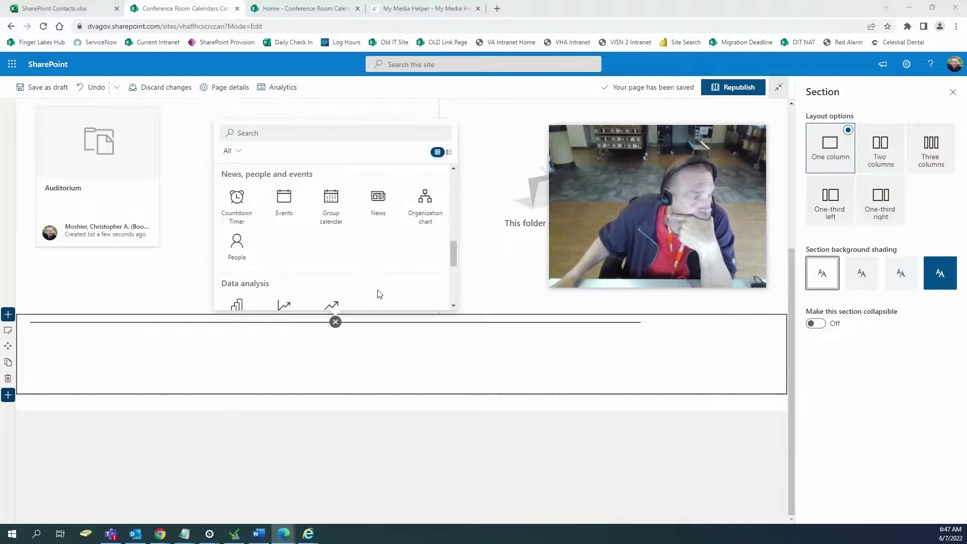
left_click(285, 201)
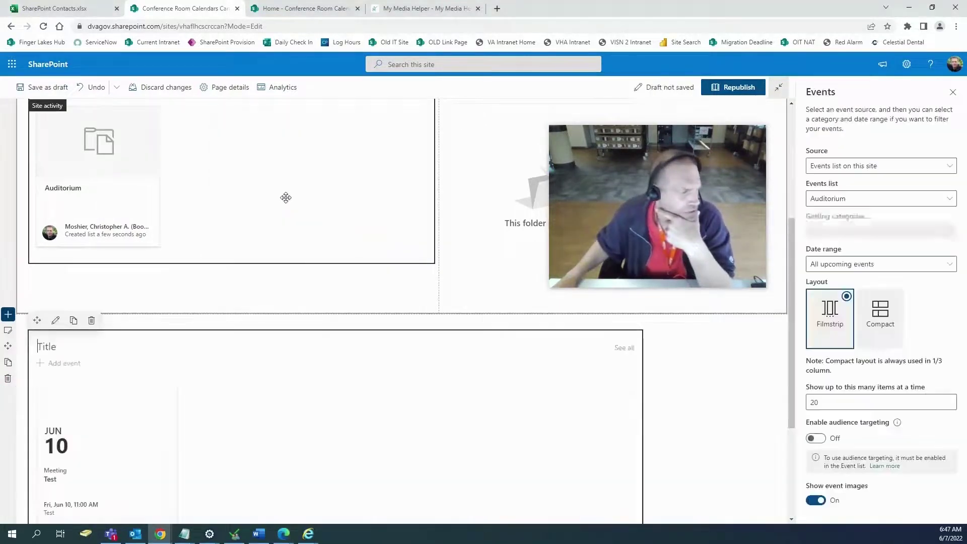
Title the Events web part "Auditorium Calendar", pasting the copied room name and adding the word Calendar.
scroll(285, 395, "down", 2)
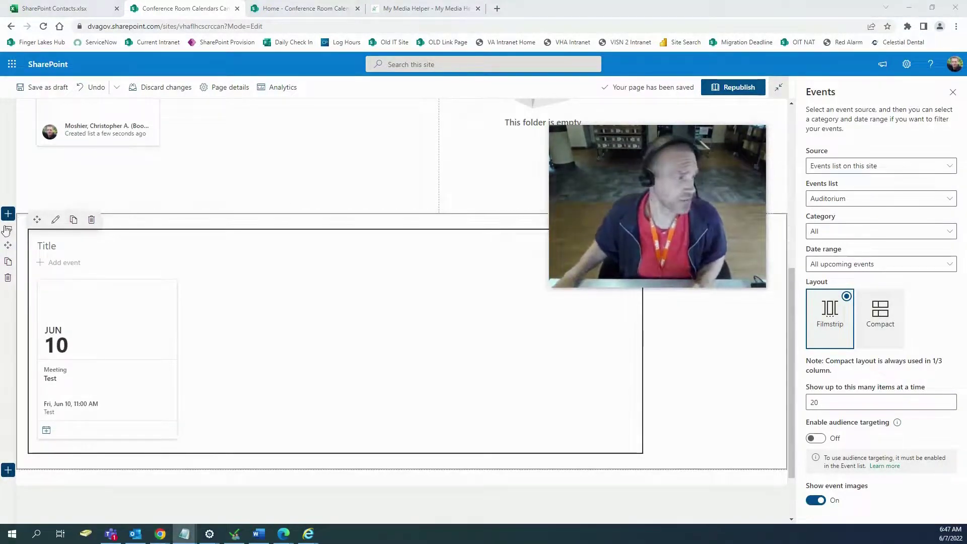
left_click(40, 247)
right_click(41, 247)
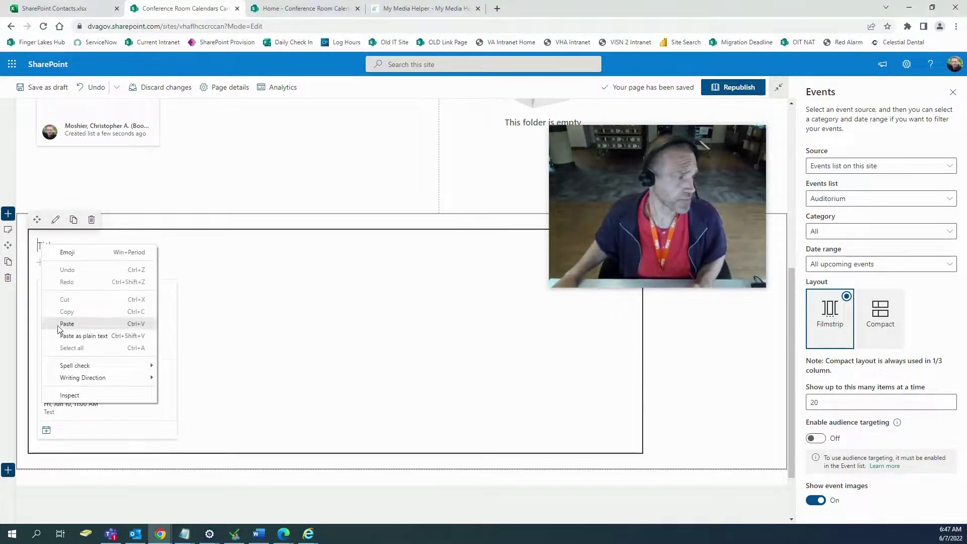
left_click(60, 323)
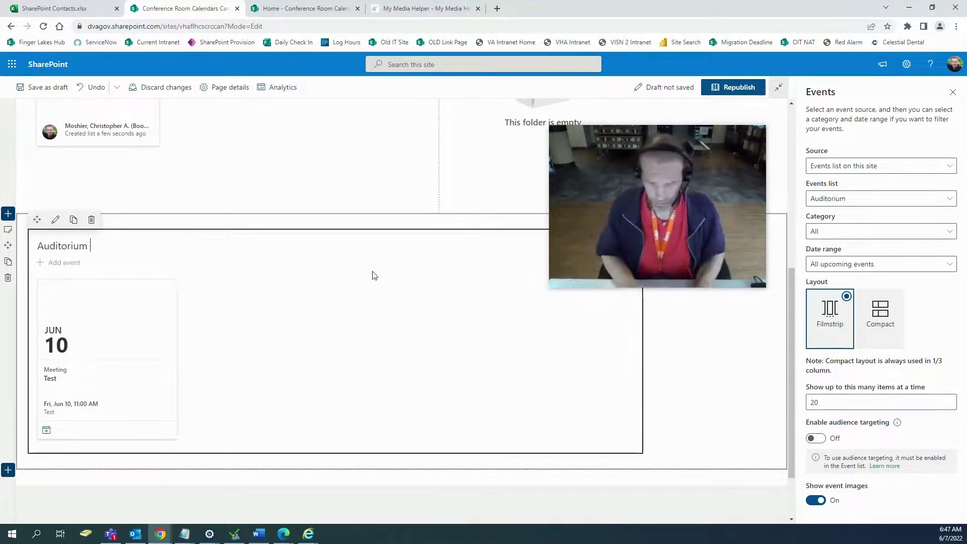
type("Calendar")
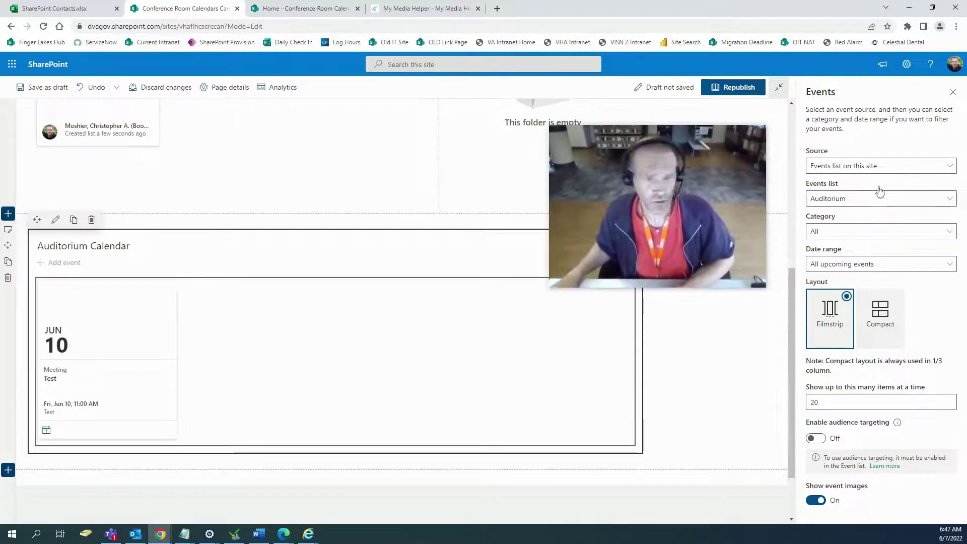
Try filtering the Auditorium Calendar events by the Meeting category, and set the category back to All.
left_click(897, 167)
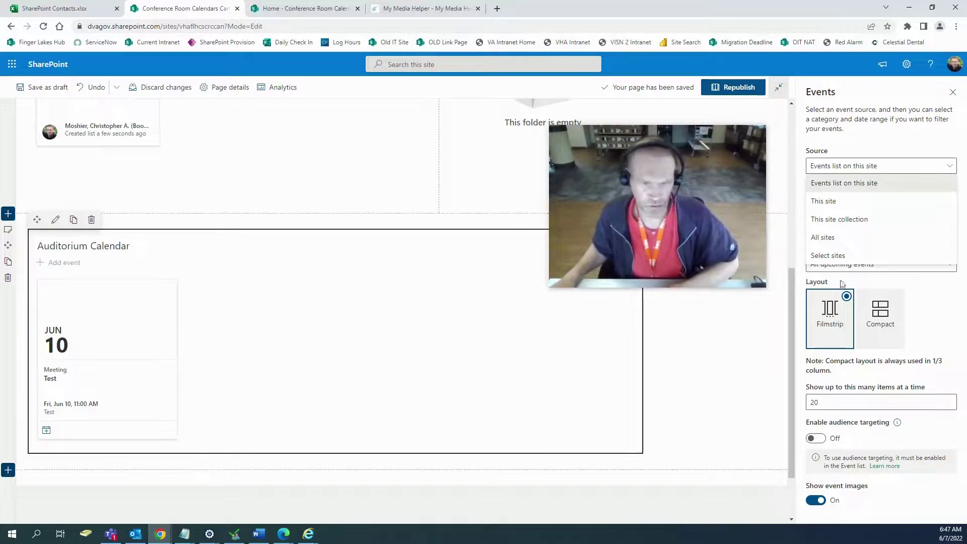
left_click(950, 321)
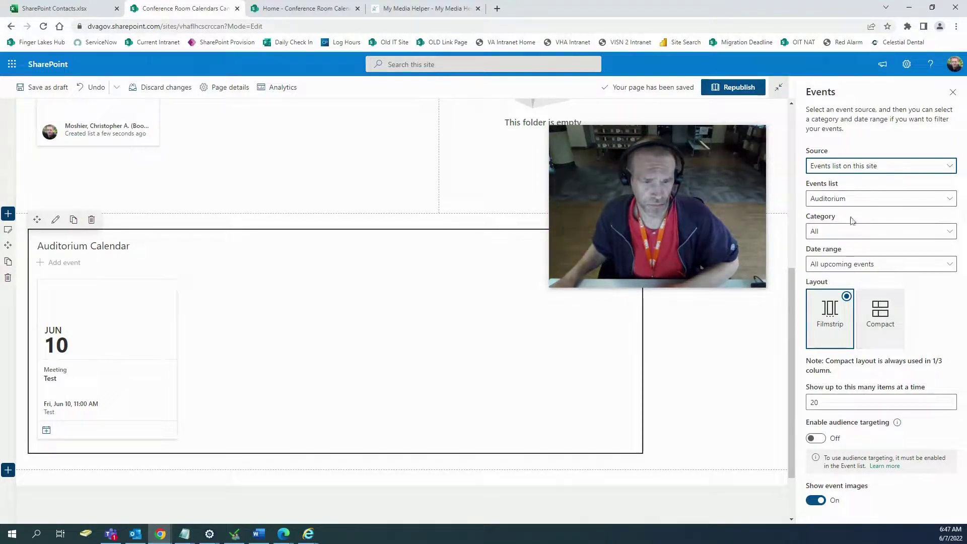
left_click(855, 233)
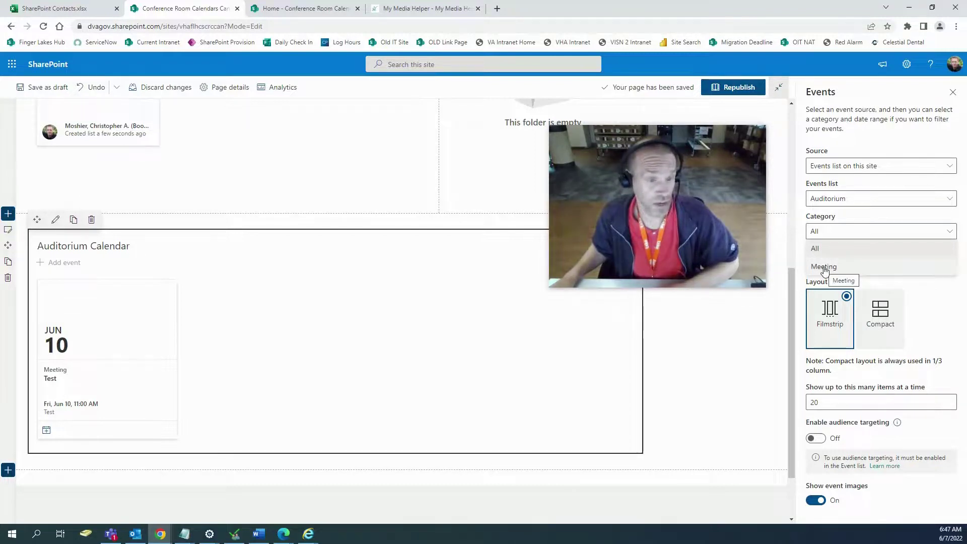
left_click(824, 267)
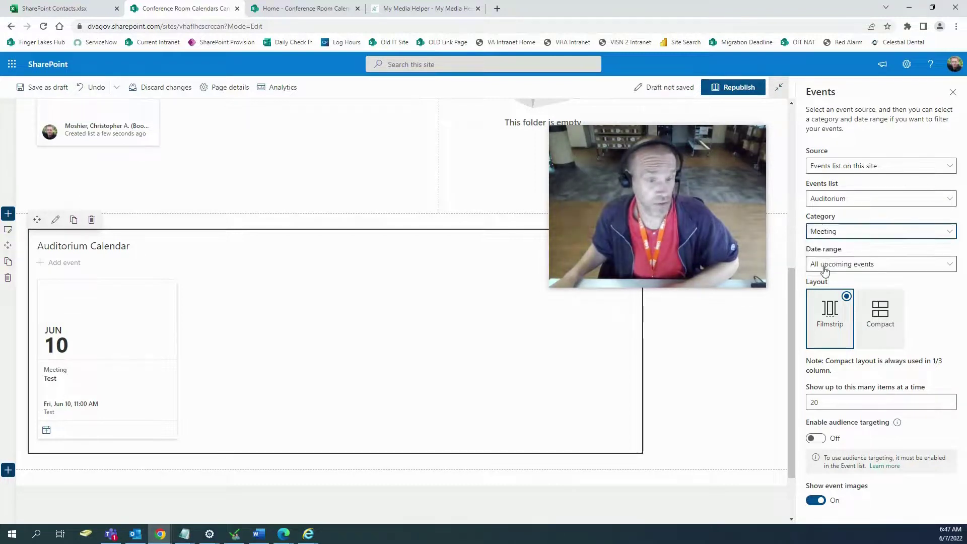
left_click(864, 238)
left_click(825, 248)
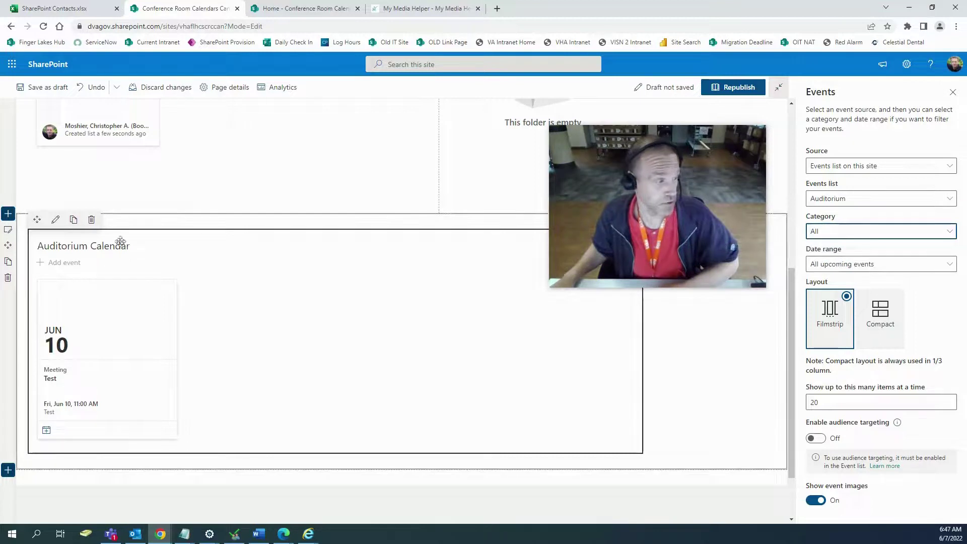
Set the date range of the Auditorium Calendar web part to This week.
left_click(900, 266)
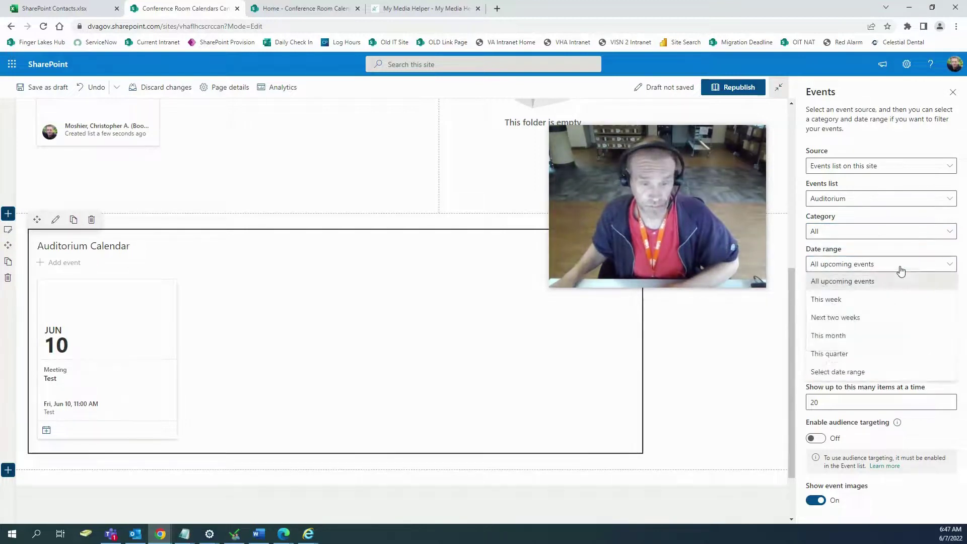
left_click(852, 304)
left_click(870, 273)
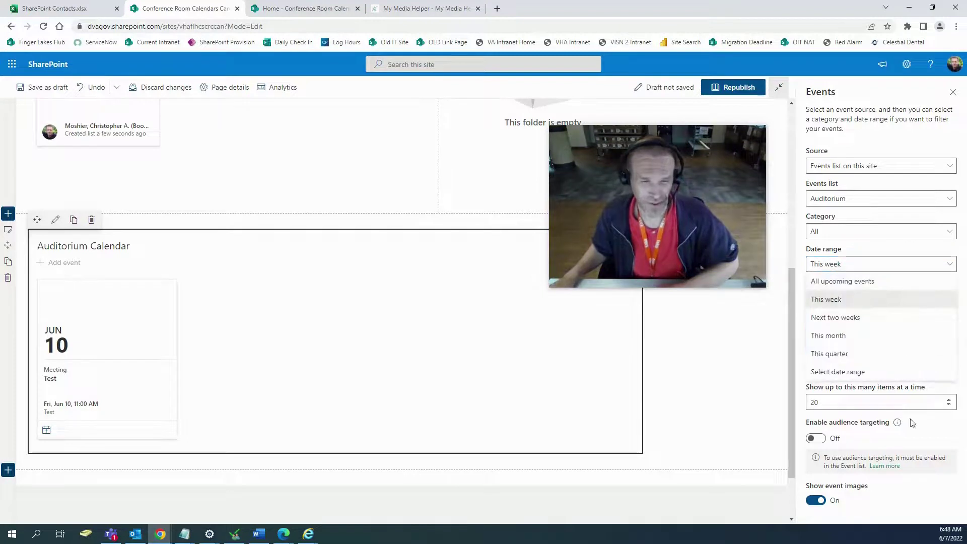
left_click(950, 501)
Try the Compact layout for the Auditorium Calendar web part, and switch it back to Filmstrip.
left_click(880, 320)
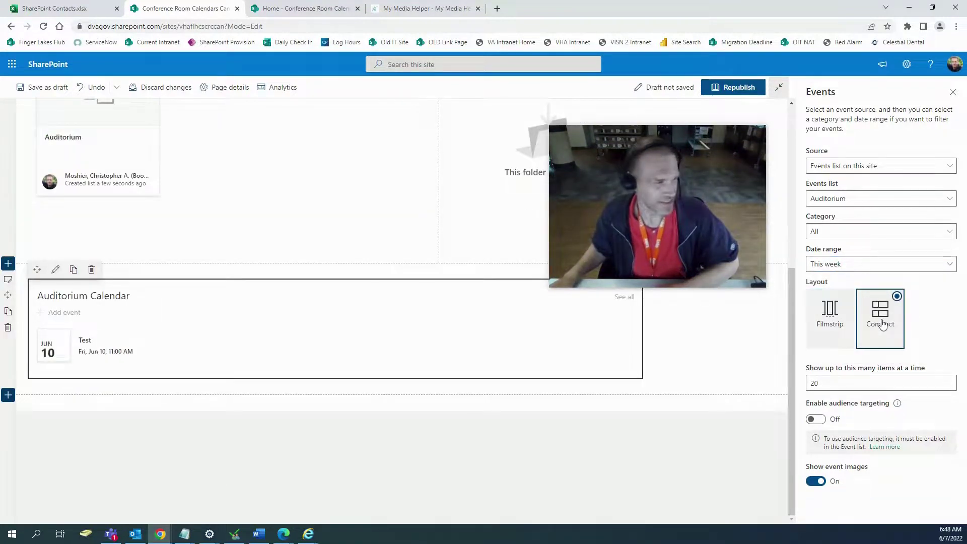
left_click(829, 314)
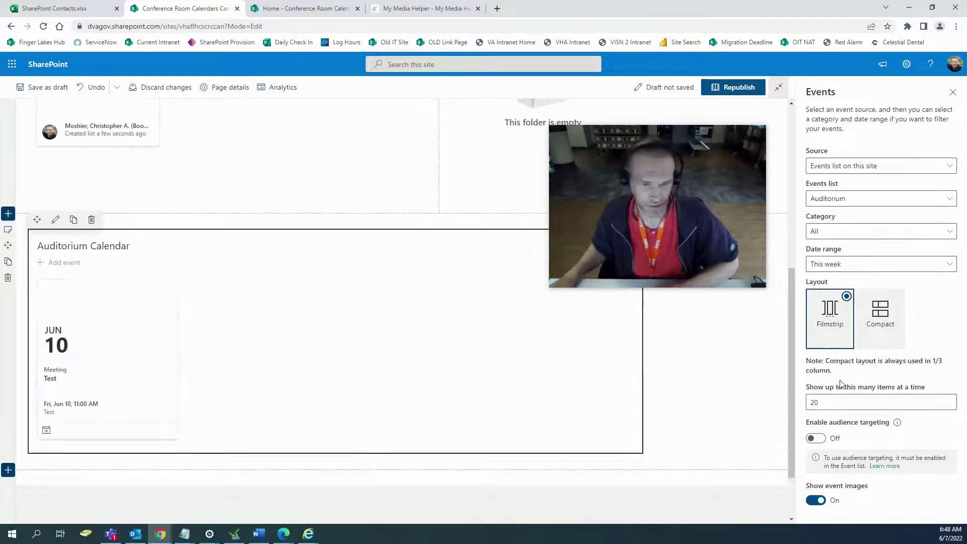
double_click(821, 402)
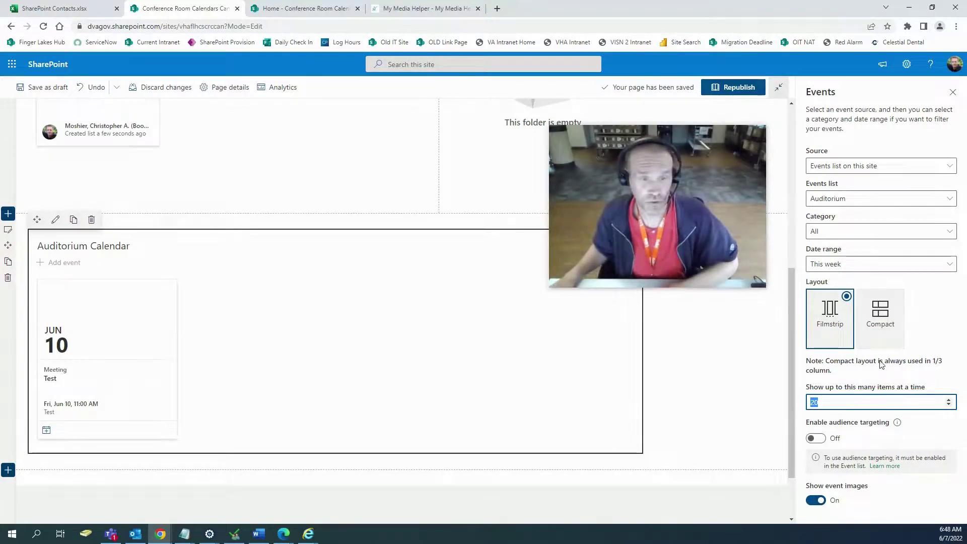
Republish the home page and check the Auditorium Calendar section on the published page.
left_click(735, 90)
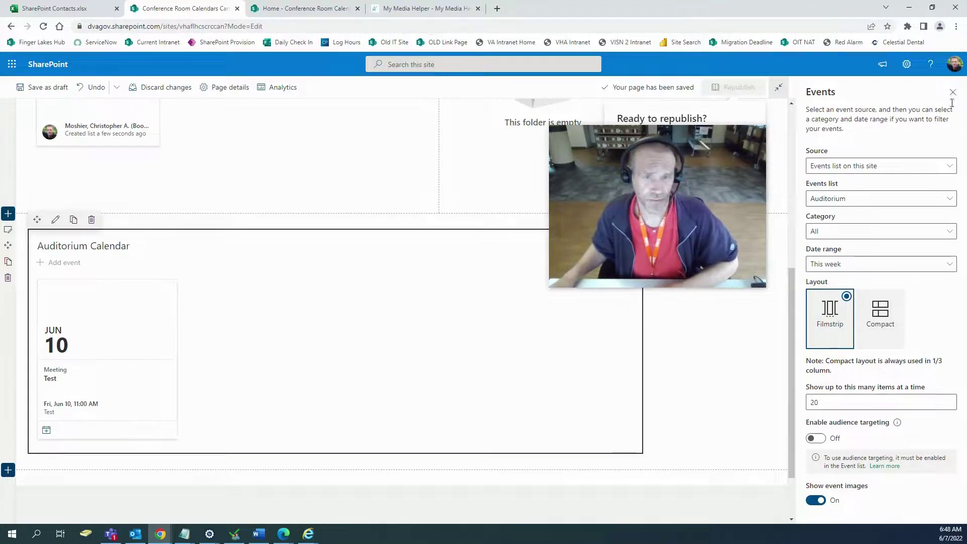
mouse_move(712, 162)
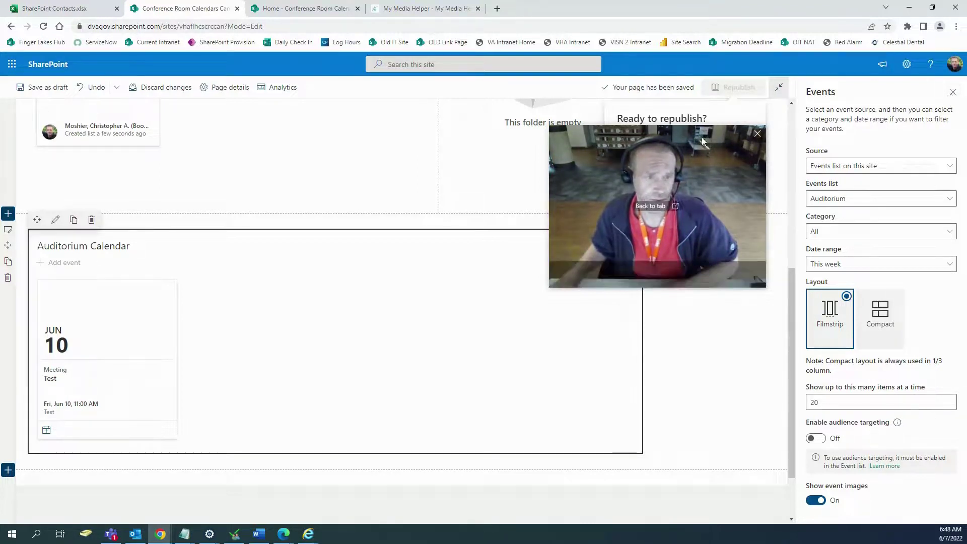
left_click_drag(669, 147, 758, 342)
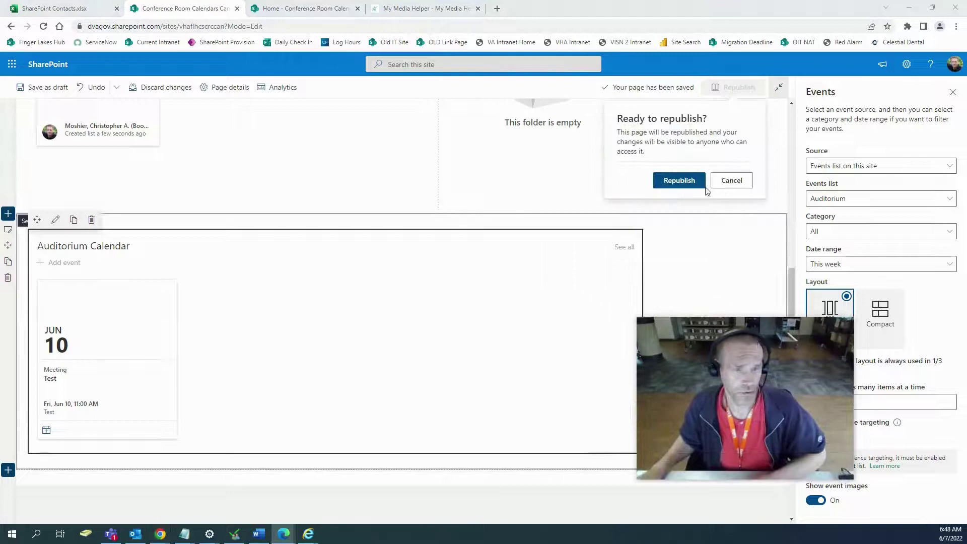
left_click(681, 182)
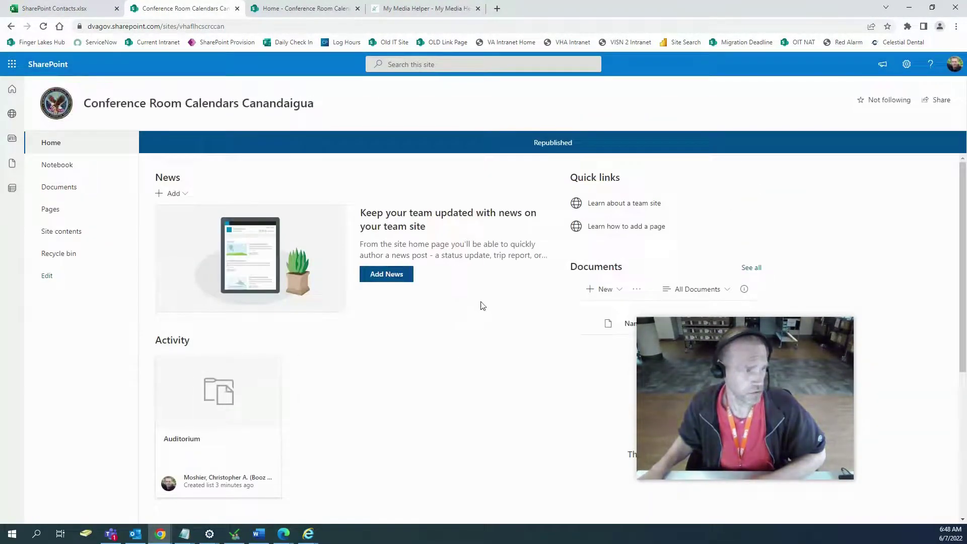
scroll(481, 306, "down", 2)
scroll(481, 309, "down", 3)
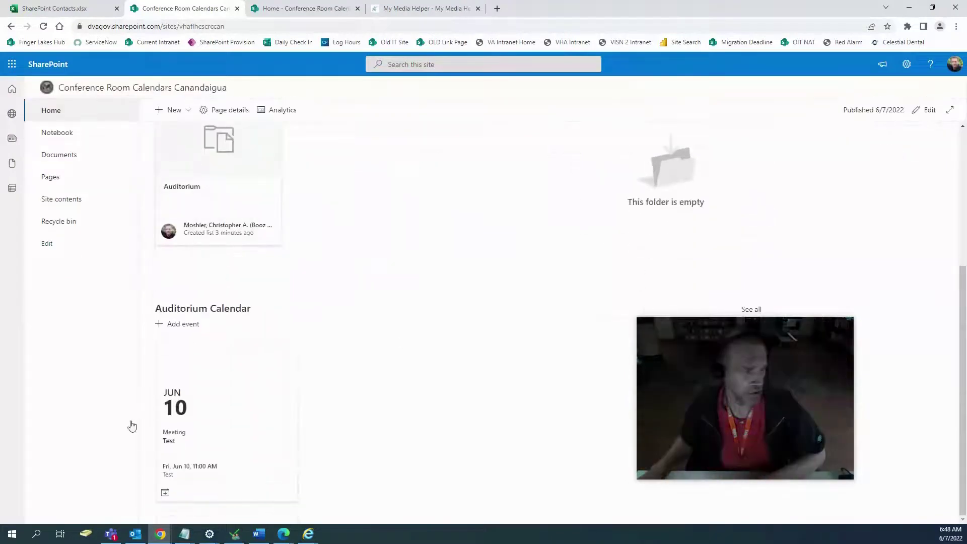
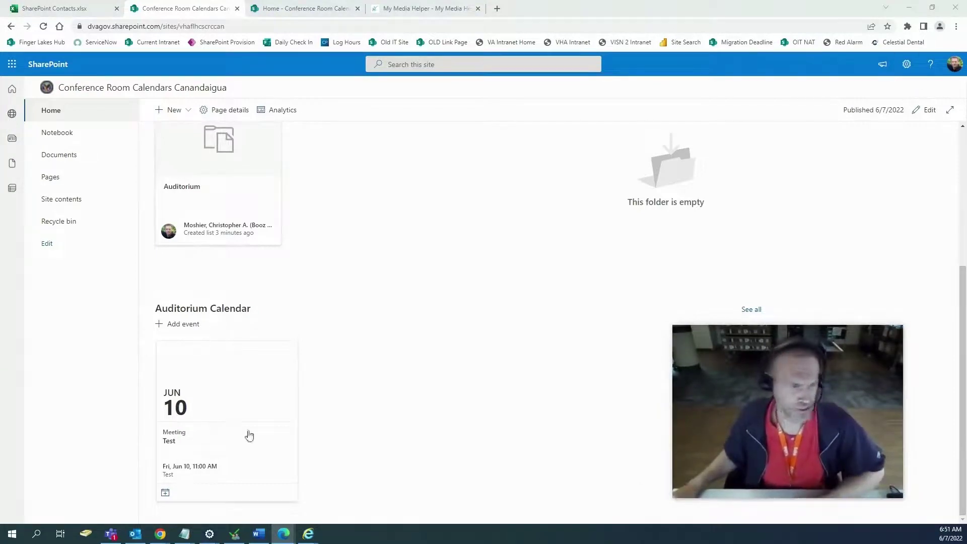
Go to the contents of the Canandaigua site and start a new blank list.
scroll(427, 350, "up", 5)
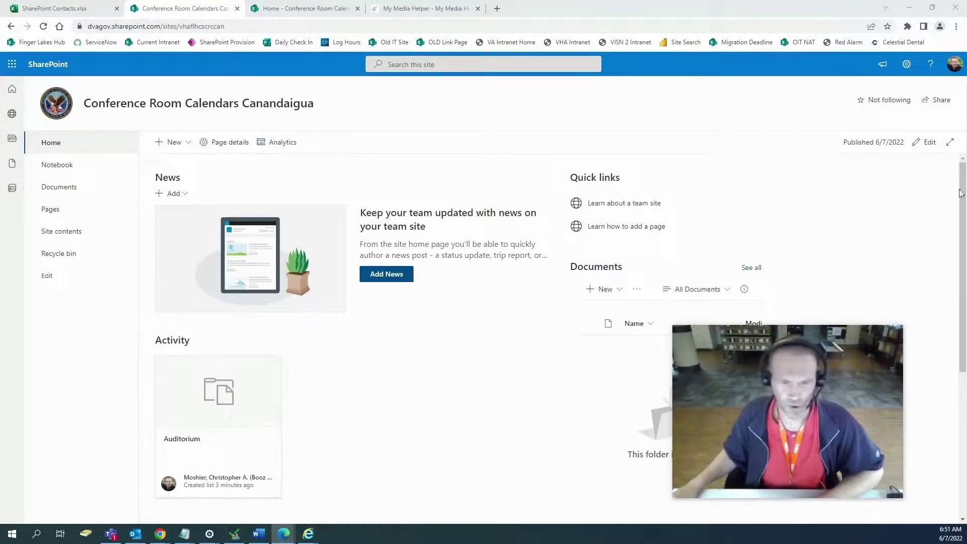
left_click(906, 64)
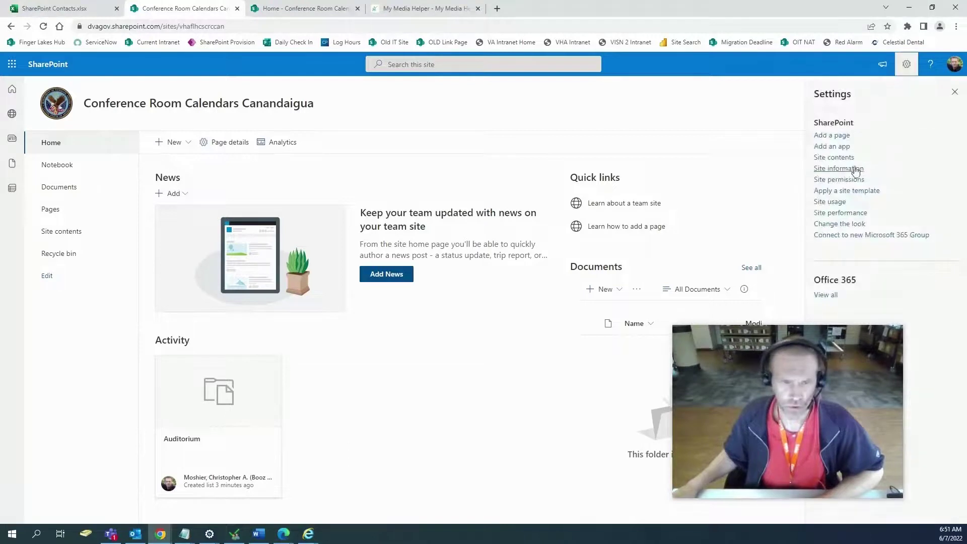
left_click(835, 159)
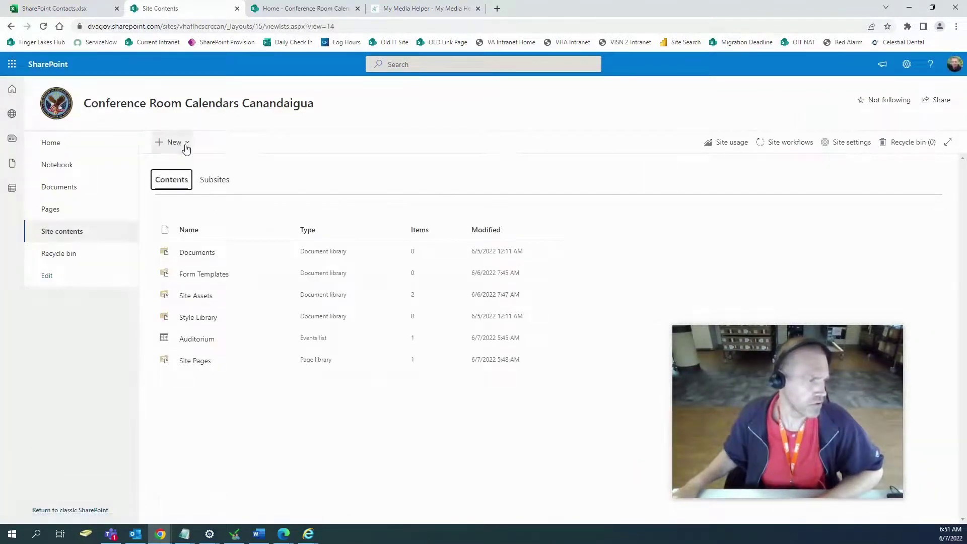
left_click(186, 147)
left_click(168, 161)
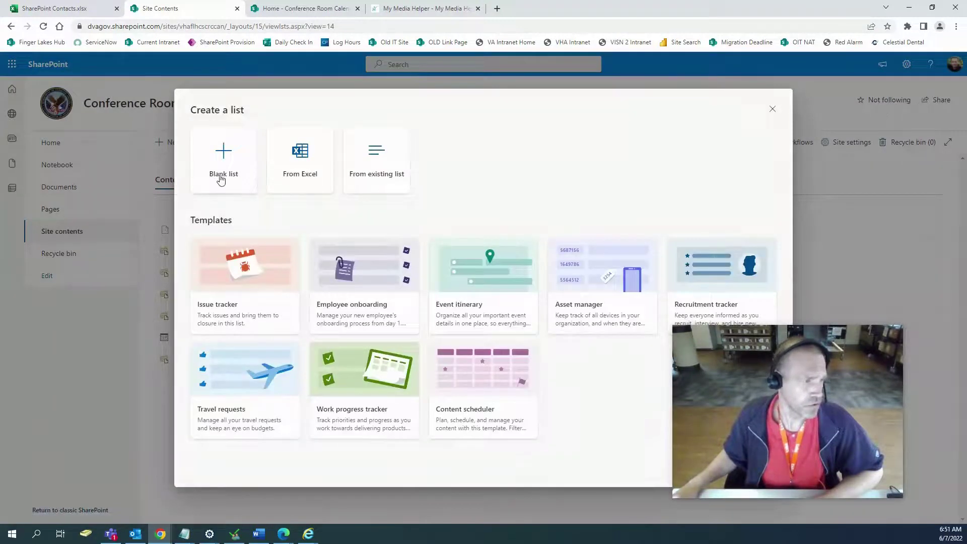
left_click(225, 161)
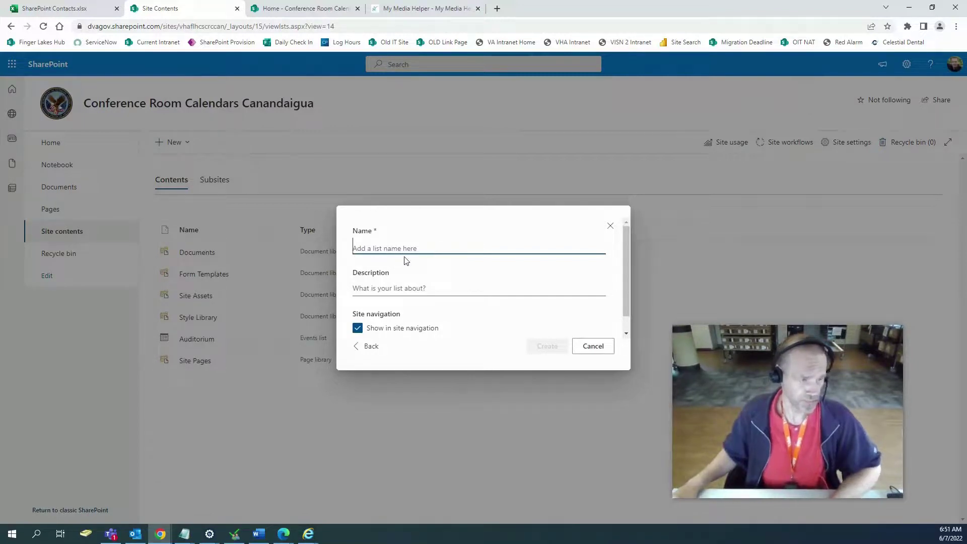
Create the list with the name and description "Testing", leaving it out of the site navigation.
type("Testing")
left_click(390, 286)
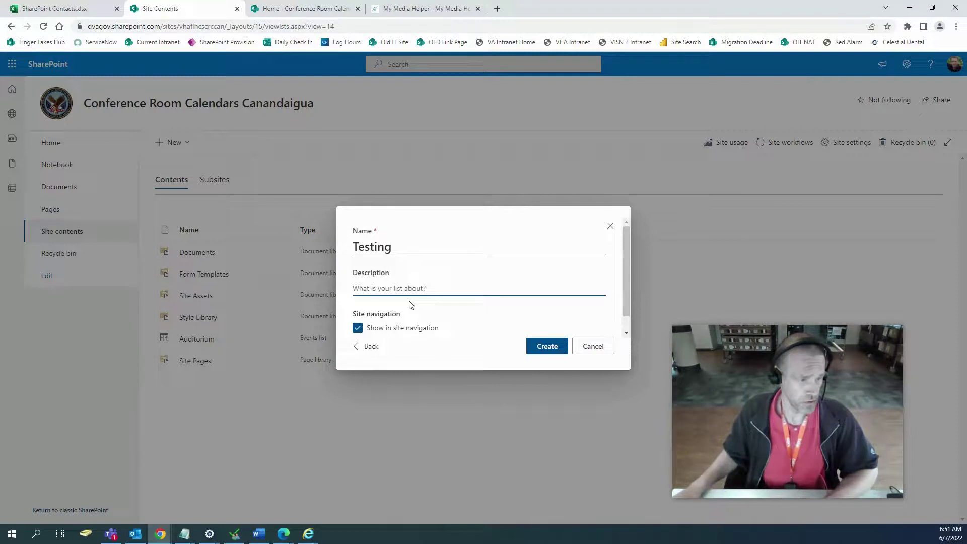
type("Testing")
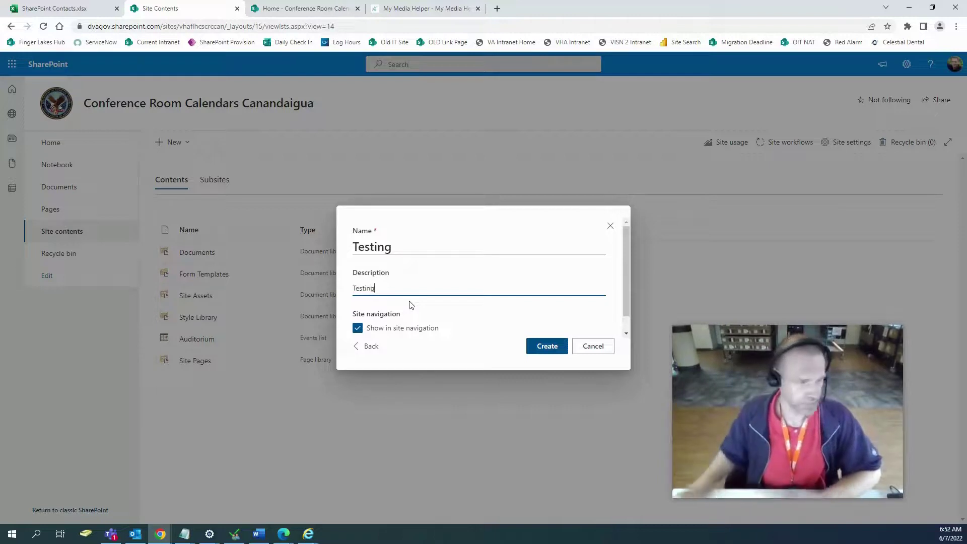
left_click(358, 330)
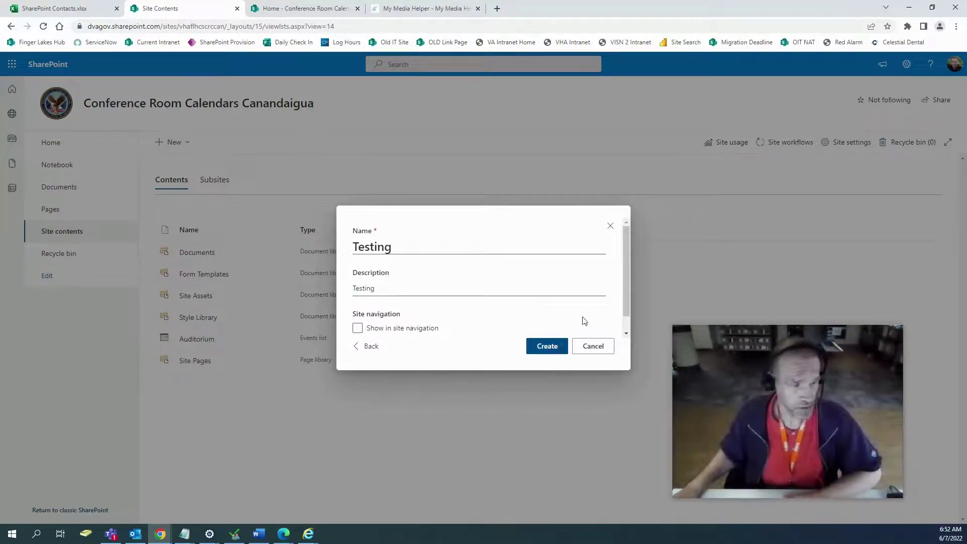
scroll(625, 298, "down", 1)
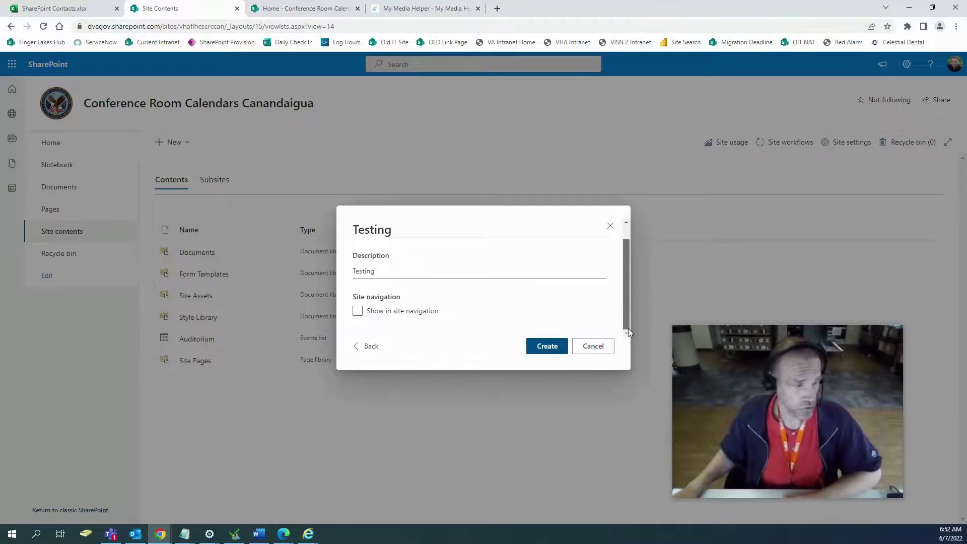
left_click(546, 346)
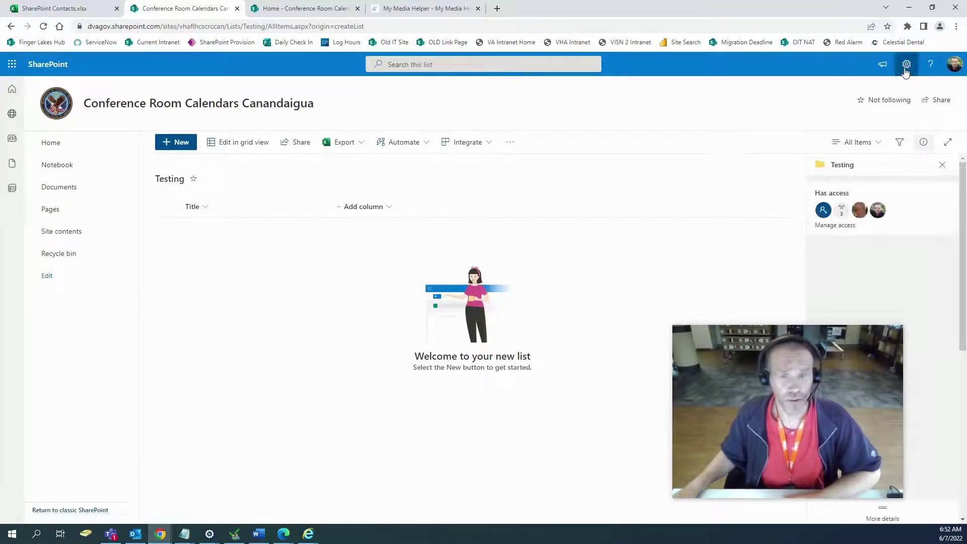
Find the Testing list in the site contents and open it from there.
left_click(905, 65)
left_click(833, 158)
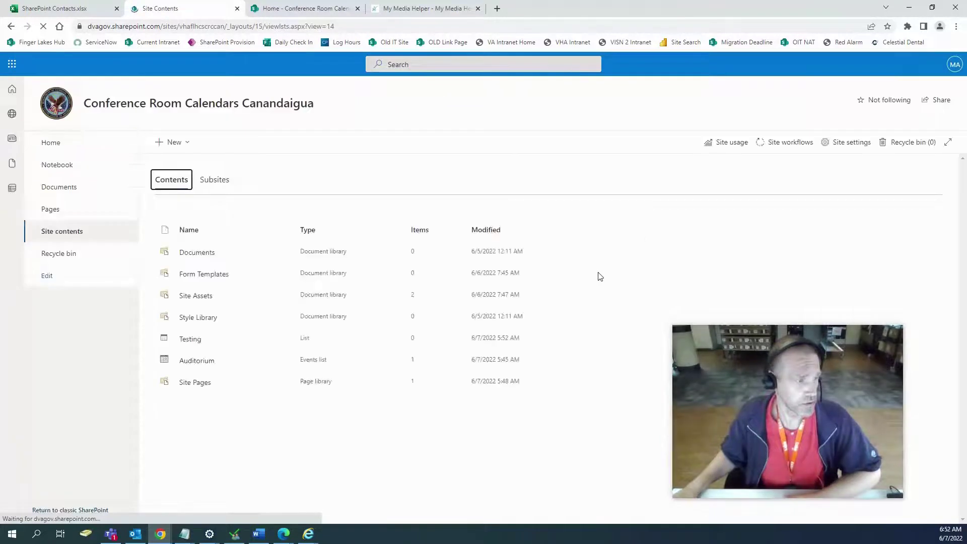
left_click(190, 340)
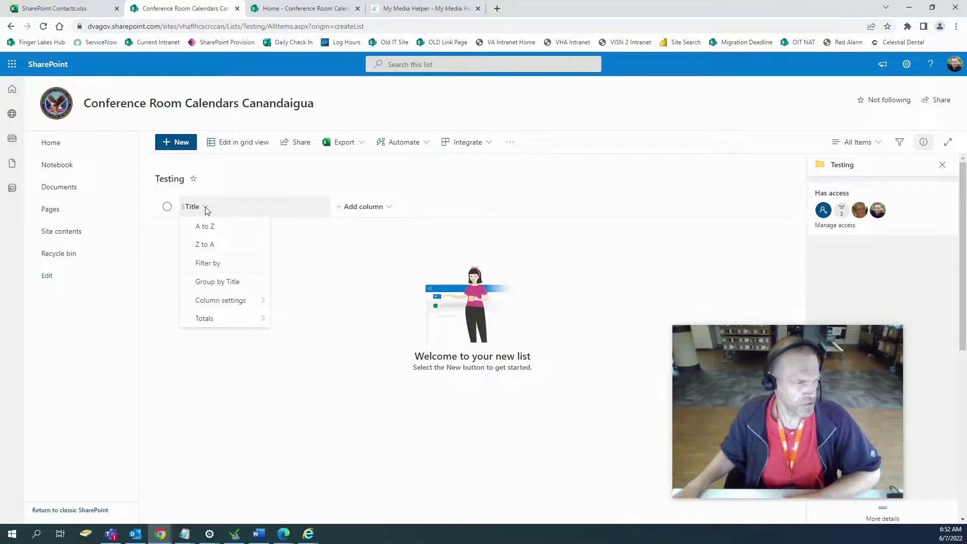
Rename the Testing list's Title column to "Name".
mouse_move(248, 298)
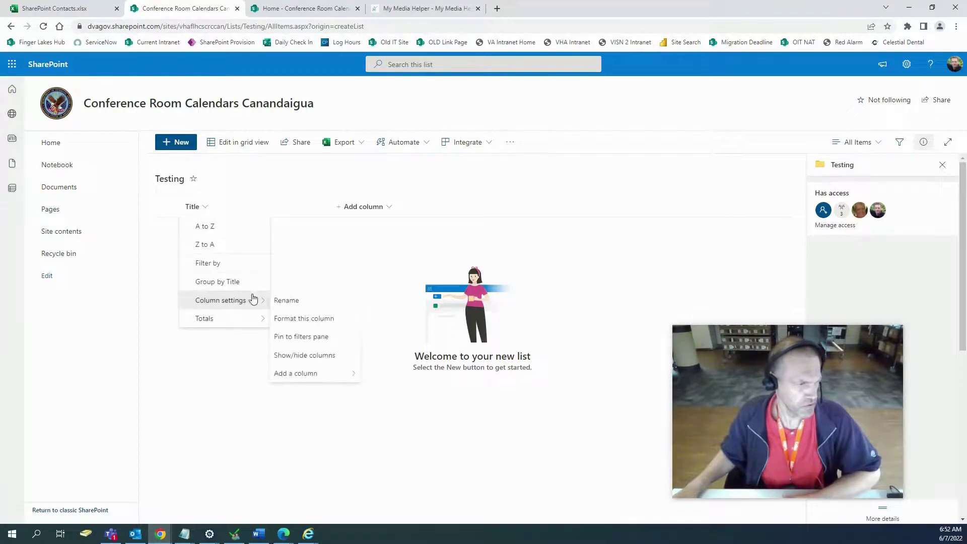
left_click(282, 302)
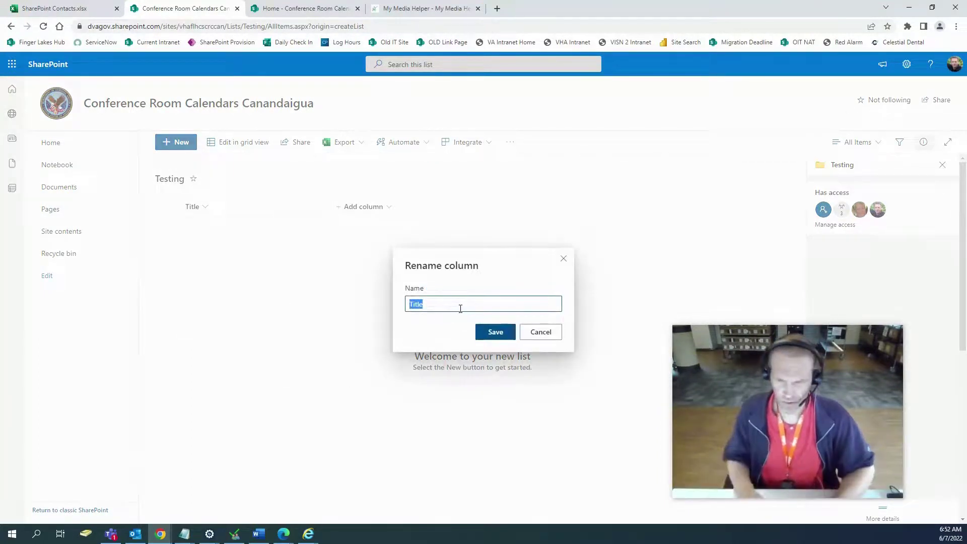
type("Name")
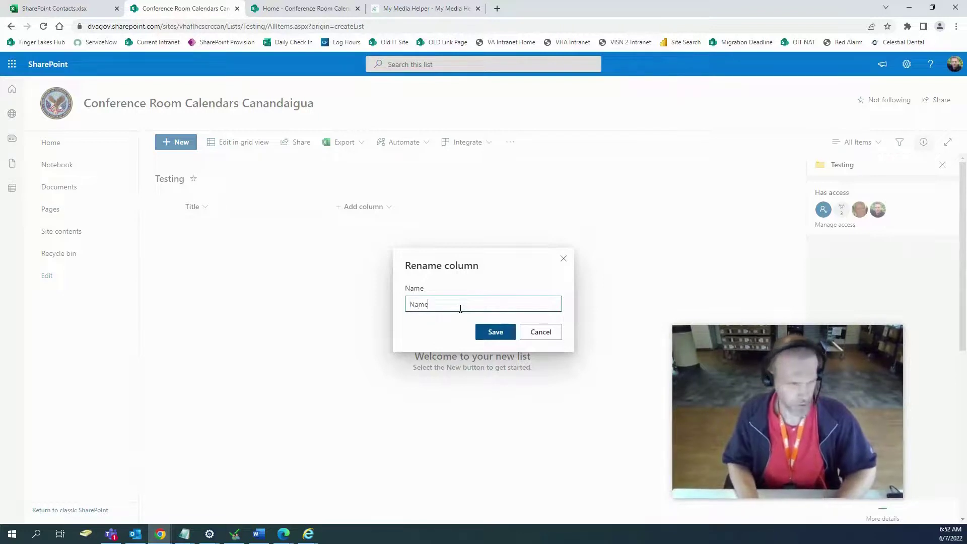
left_click(493, 332)
Add a single-line text column named "Description" that requires information, and adjust the widths of the Name and Description columns.
left_click(363, 207)
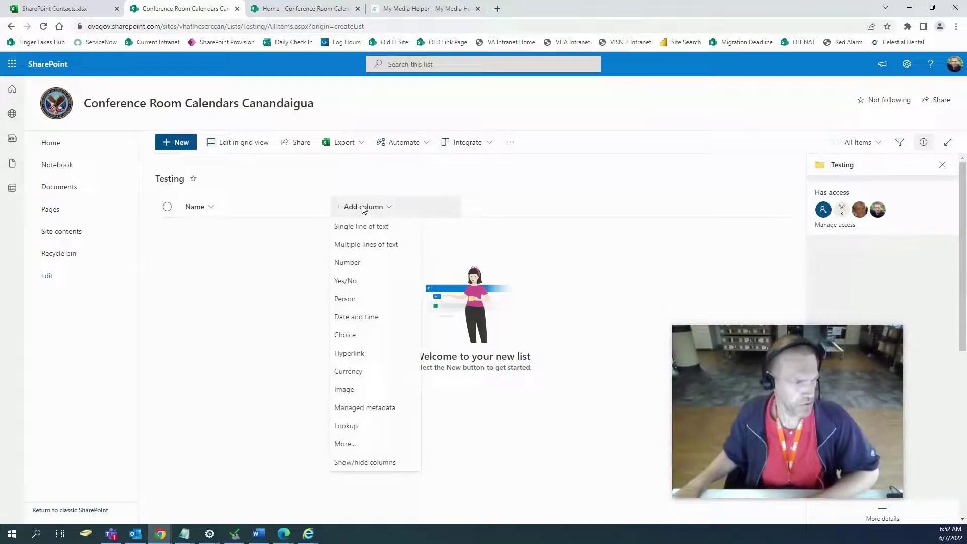
left_click(386, 228)
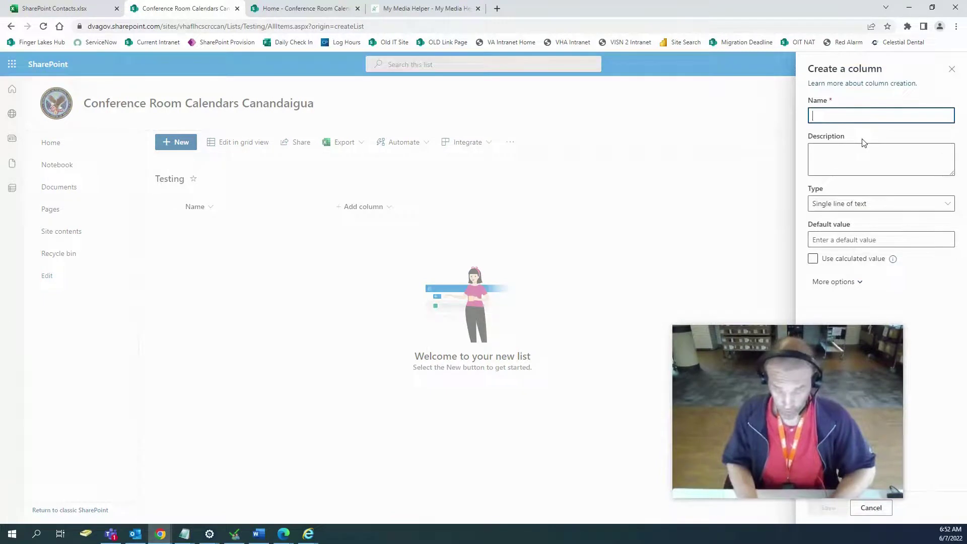
type("Desc")
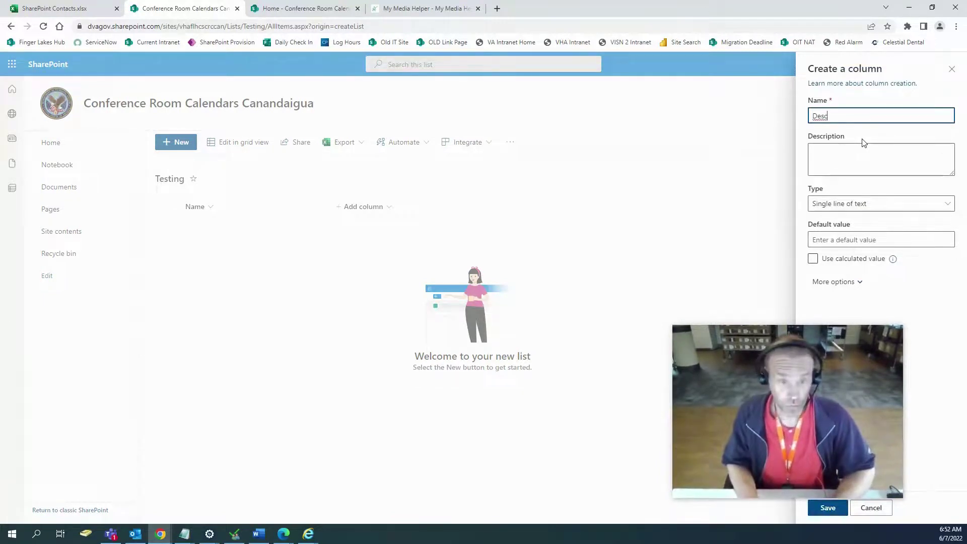
type("ription")
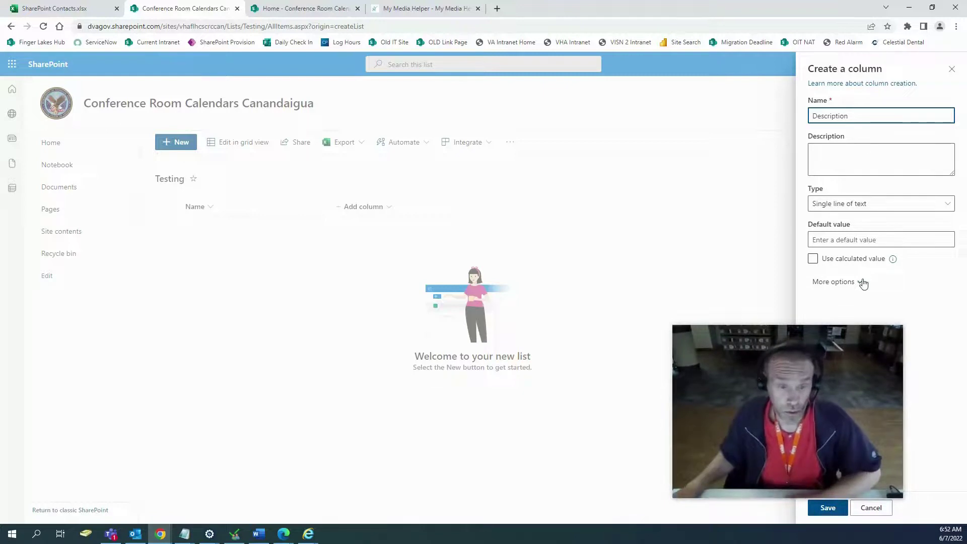
left_click(868, 240)
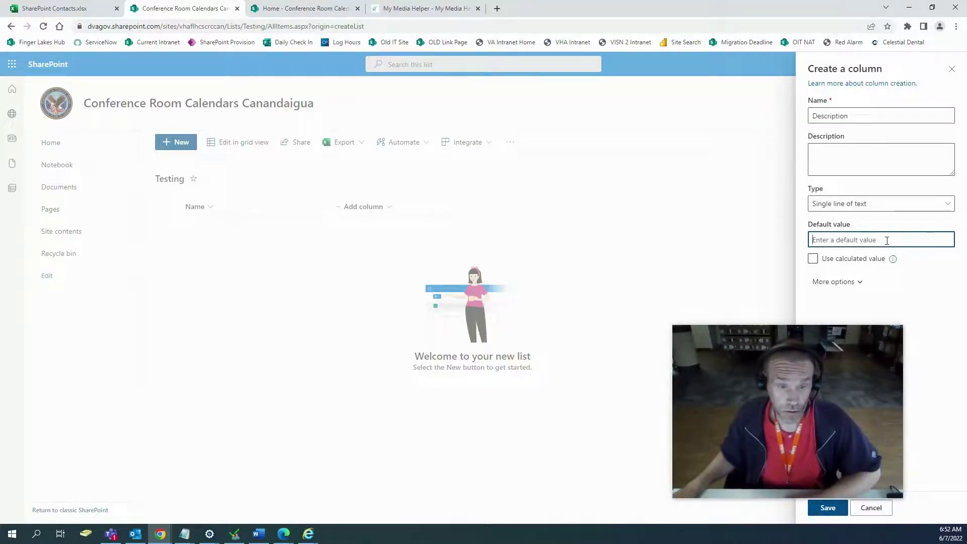
left_click(858, 282)
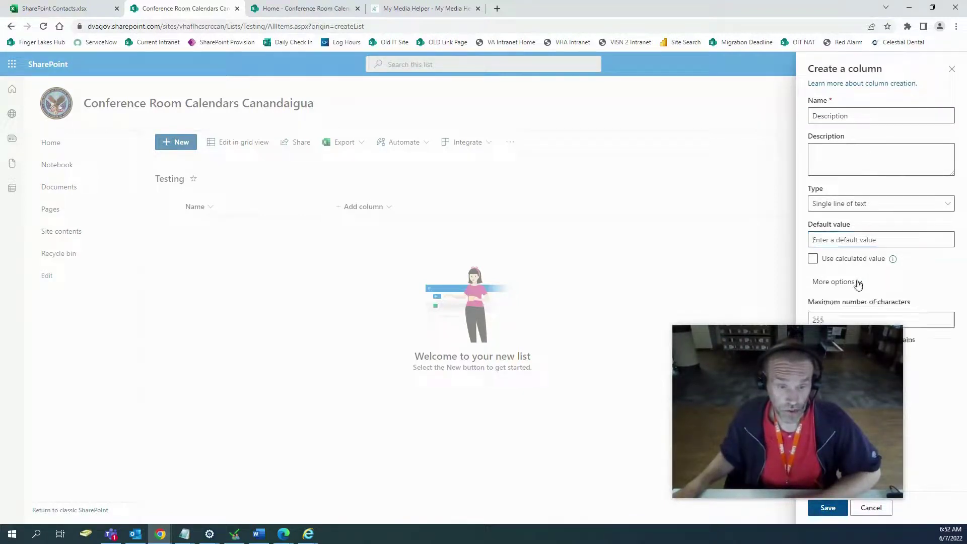
left_click_drag(802, 354, 655, 350)
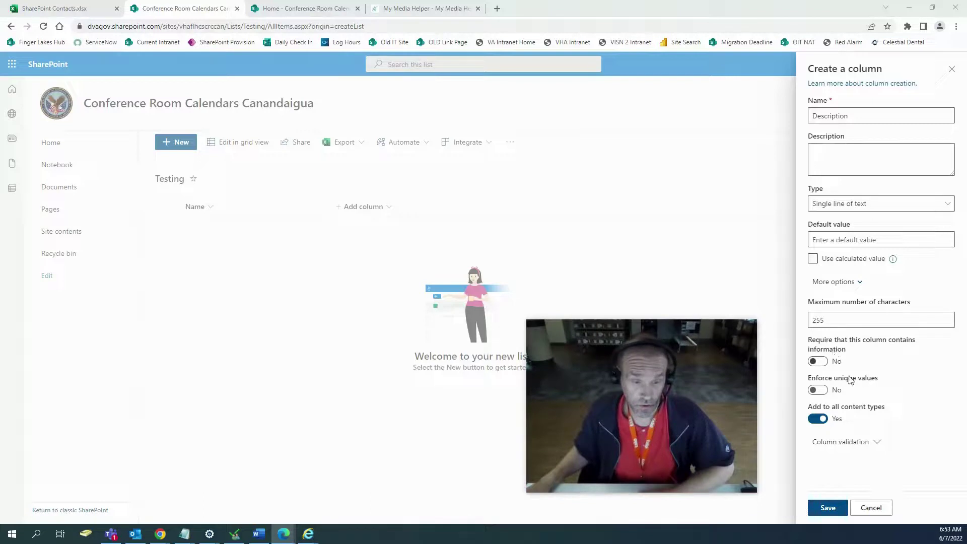
left_click(817, 360)
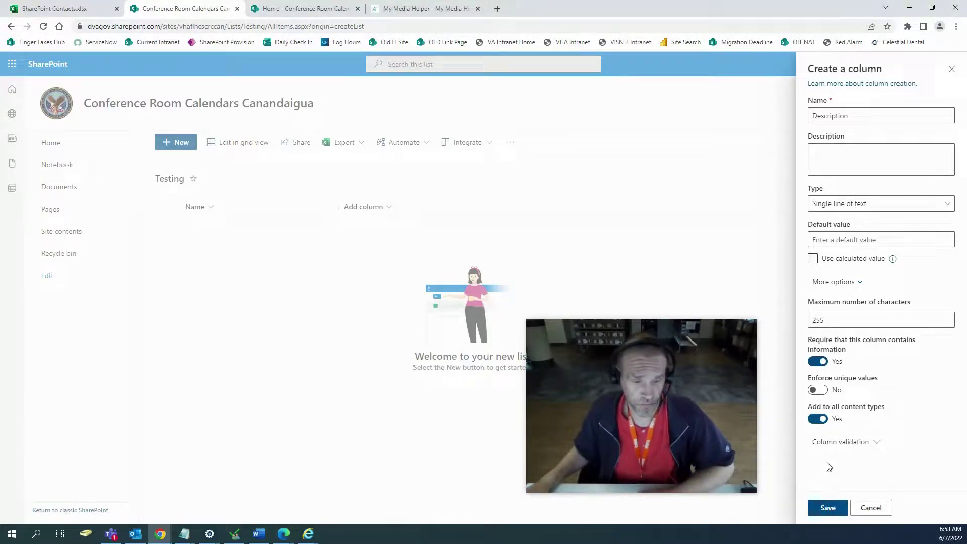
left_click(828, 508)
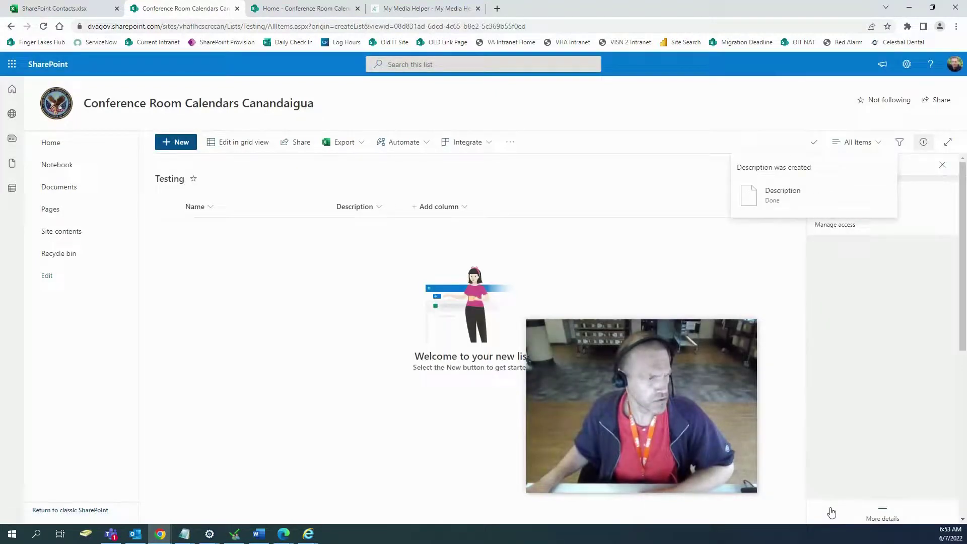
left_click_drag(331, 210, 251, 215)
left_click_drag(356, 210, 409, 206)
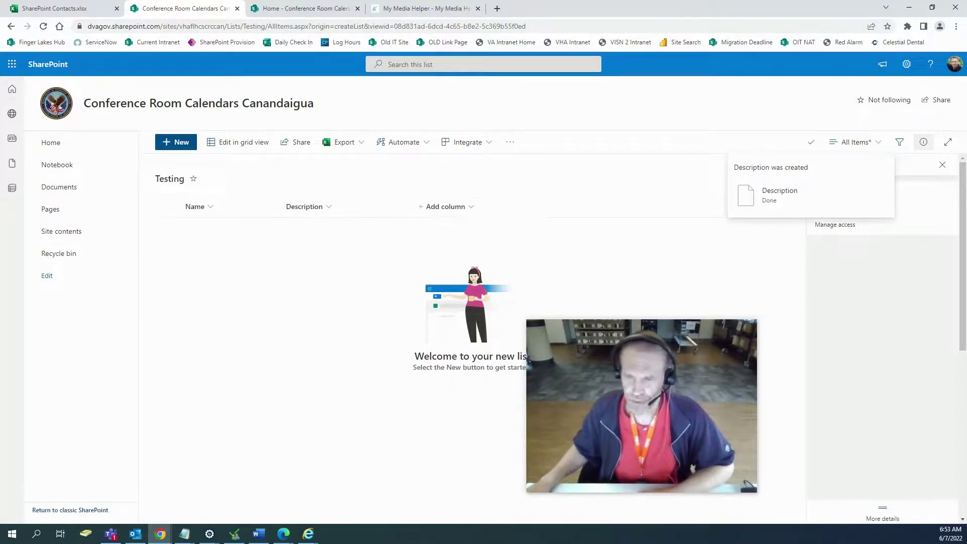
Start a new Date and time column named "Type" with its default value set to None.
left_click(456, 208)
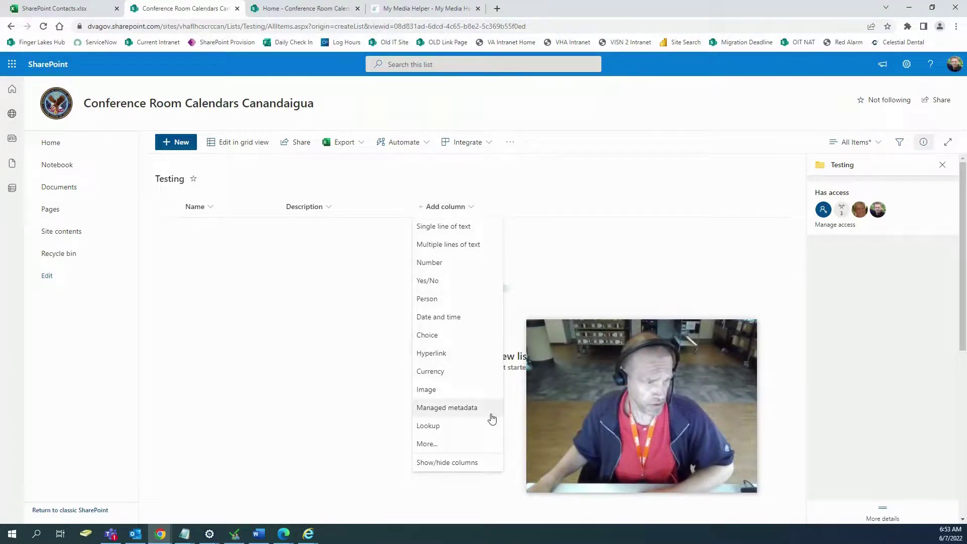
left_click(455, 316)
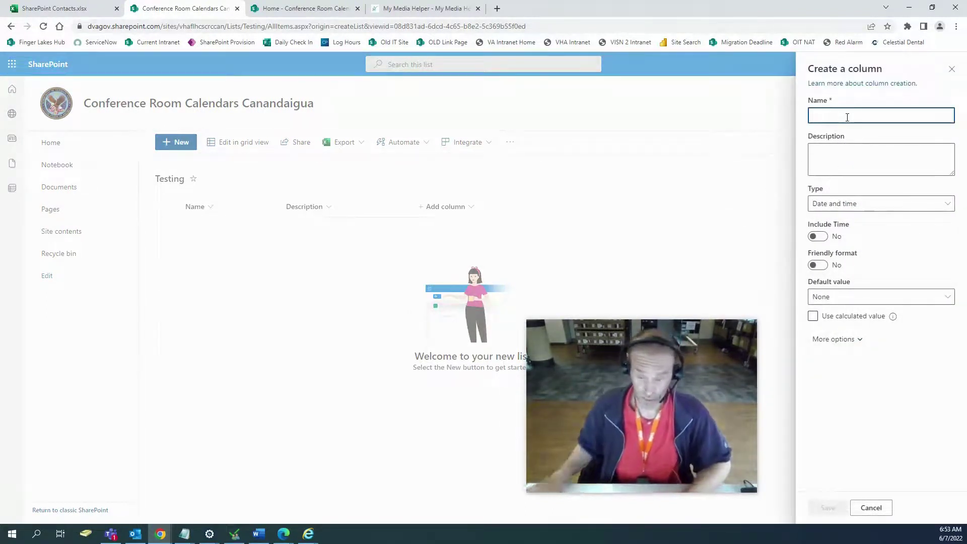
type("Type")
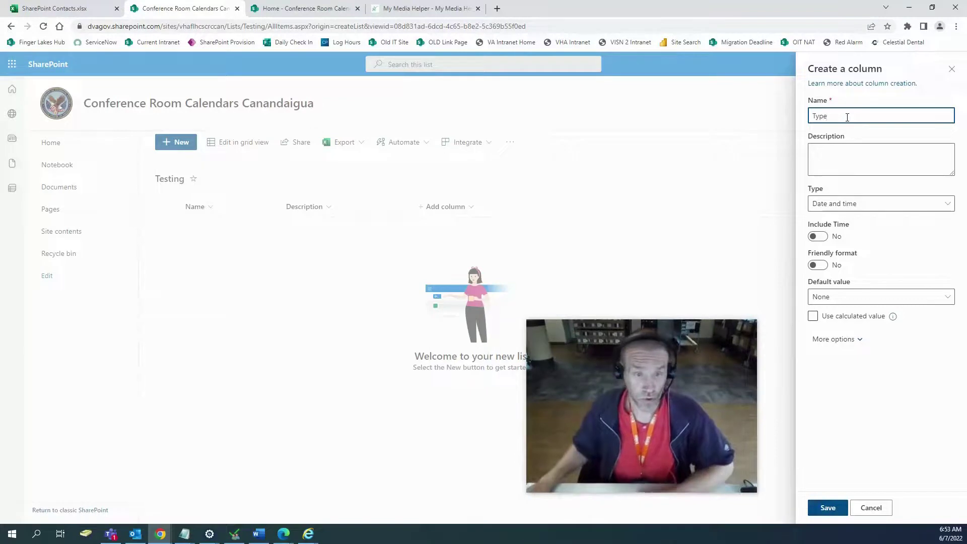
left_click(852, 302)
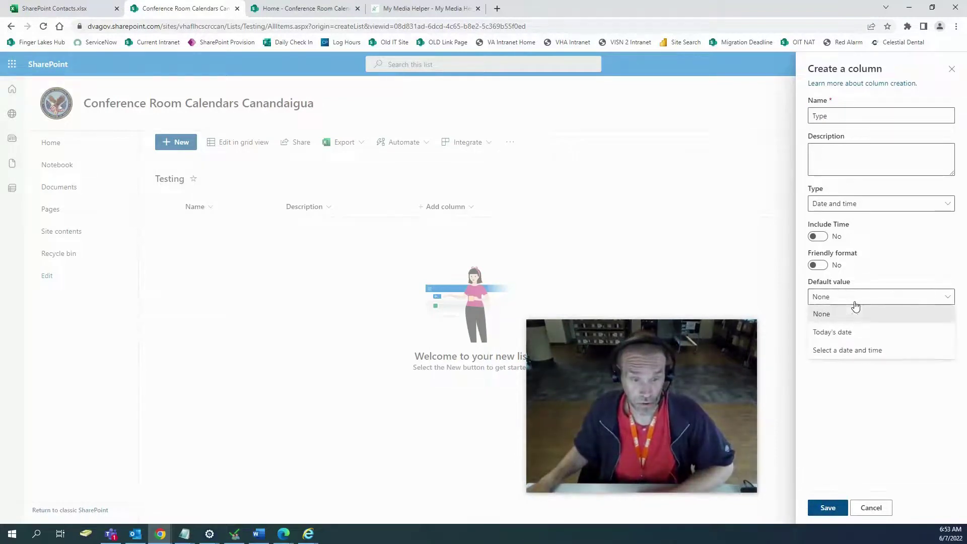
left_click(862, 350)
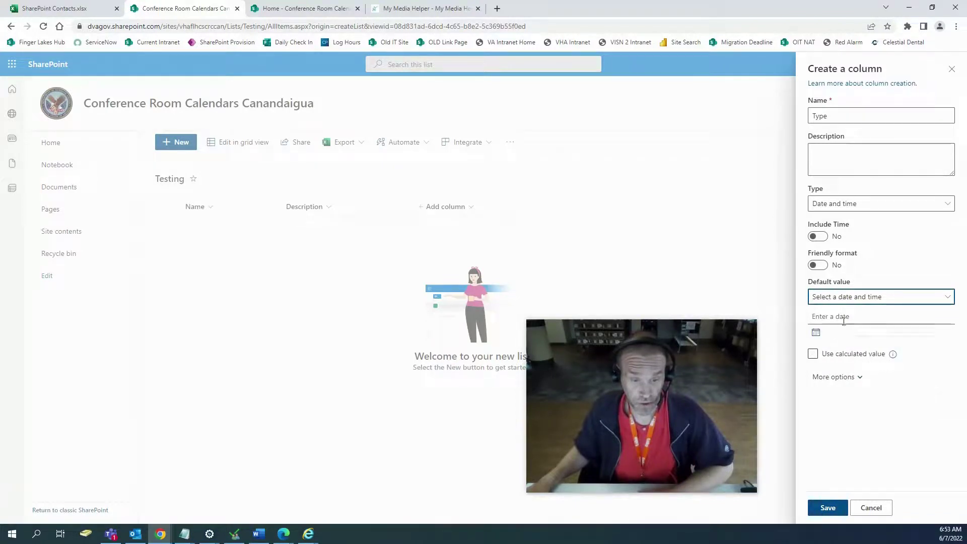
left_click(850, 300)
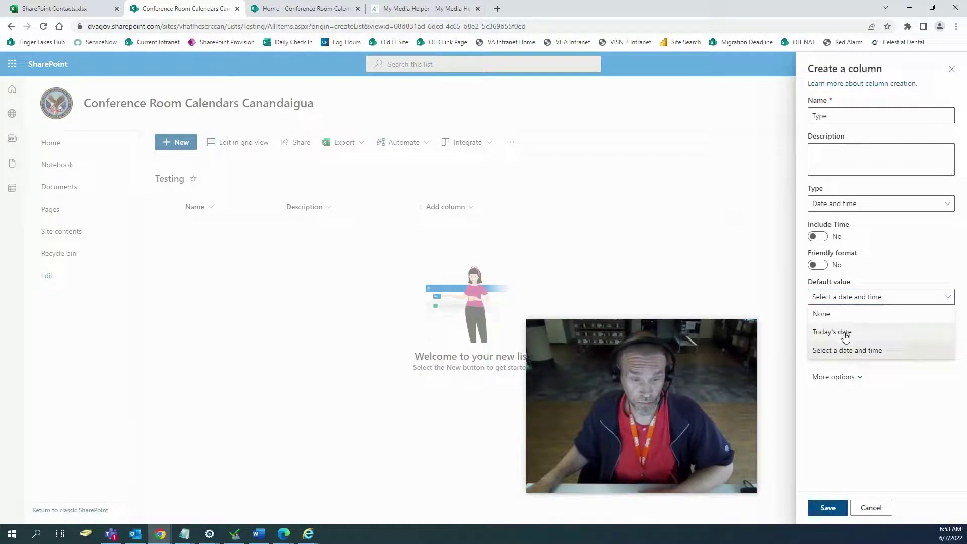
left_click(832, 316)
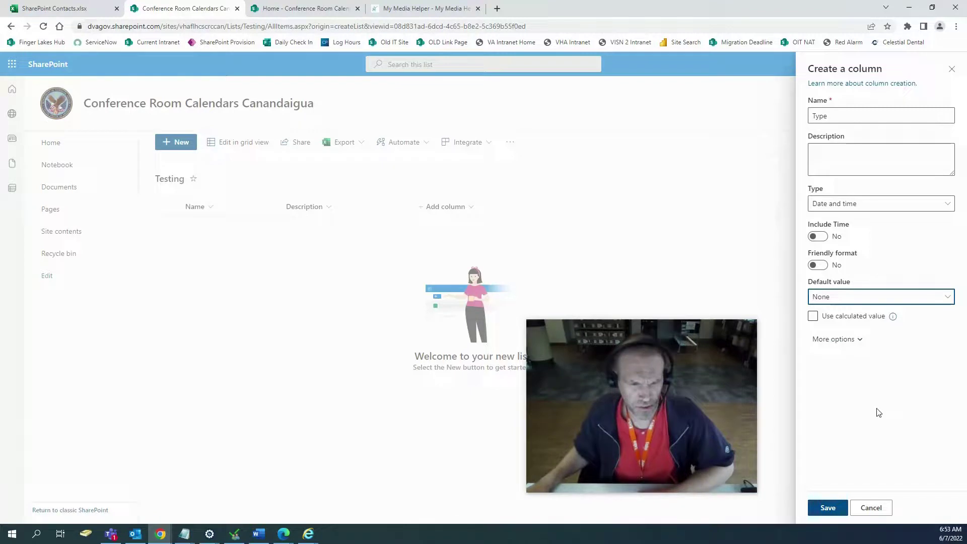
Turn on Include Time and Friendly format for the Date and time column and try to save it.
left_click(818, 237)
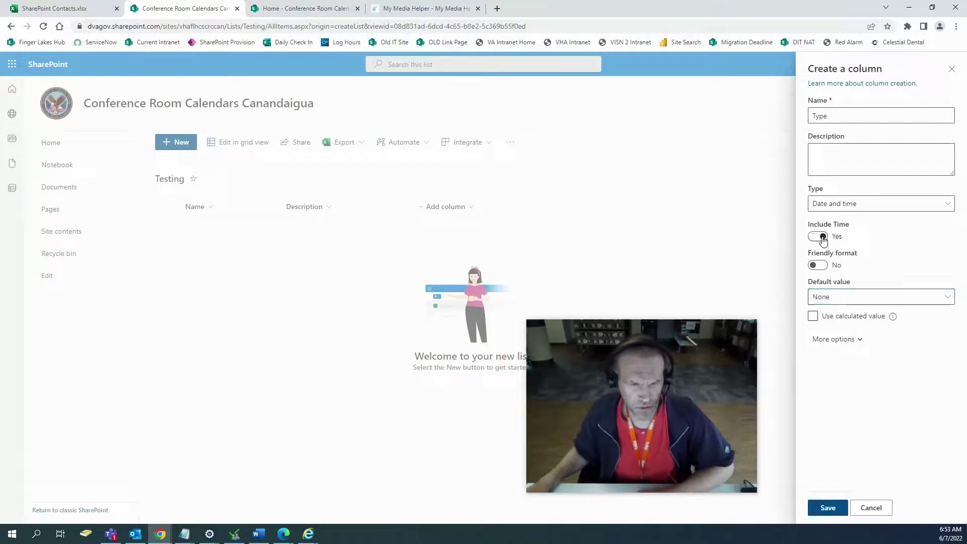
left_click(818, 264)
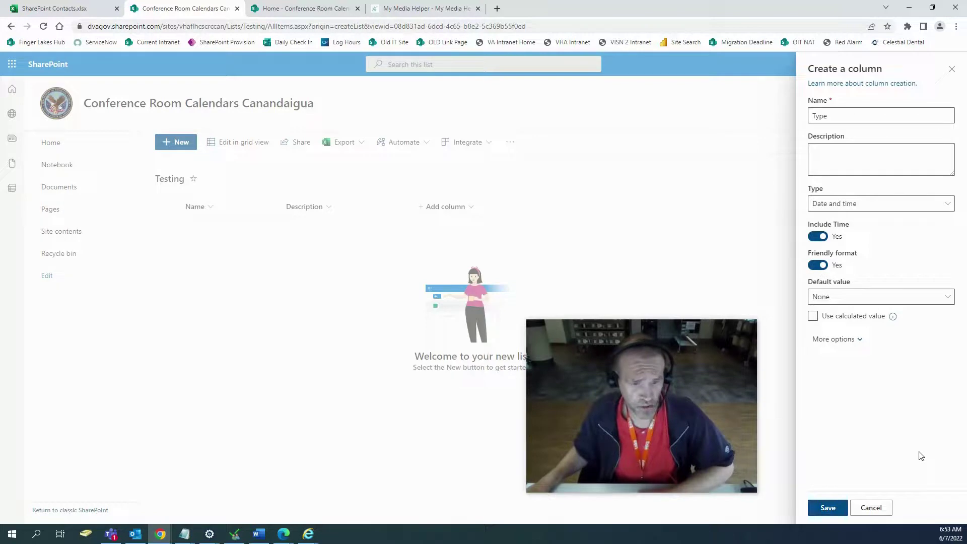
left_click(872, 206)
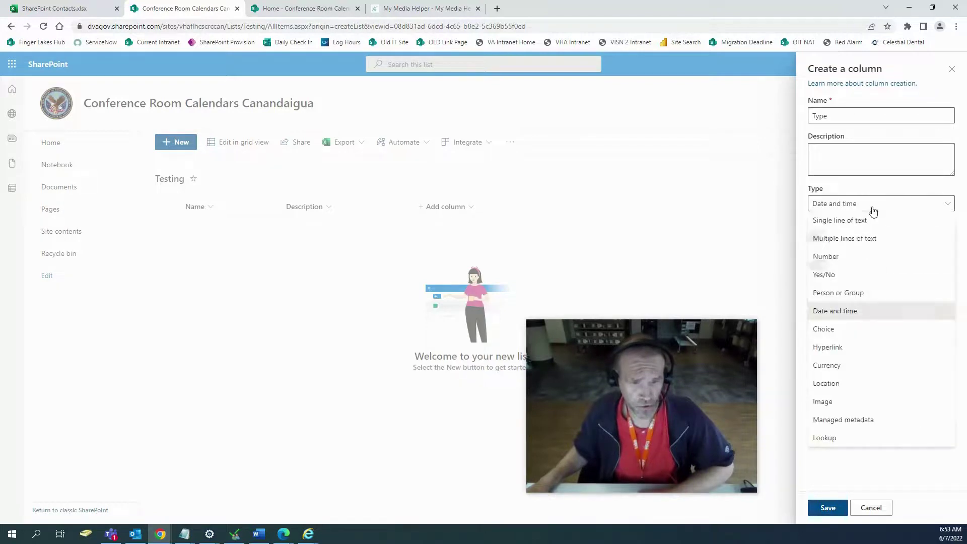
left_click(832, 310)
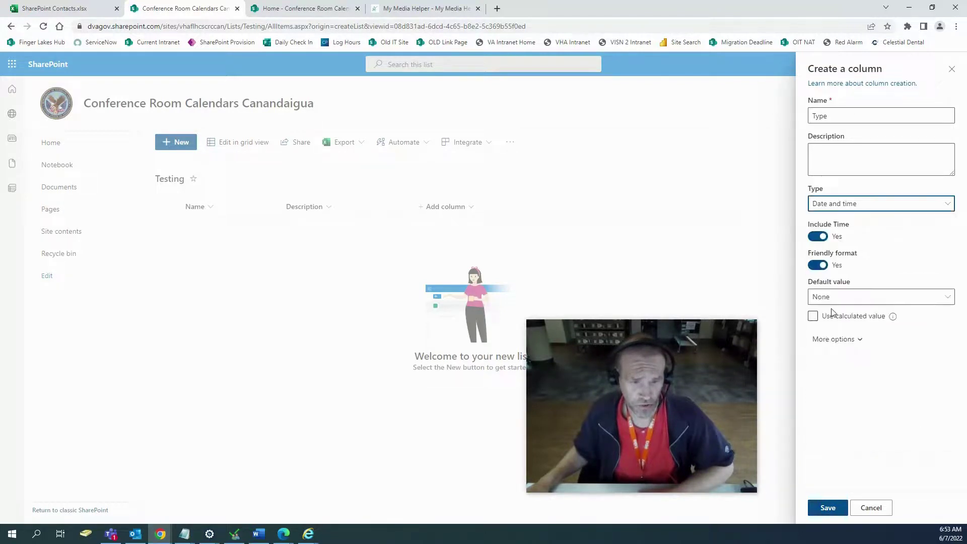
left_click(827, 507)
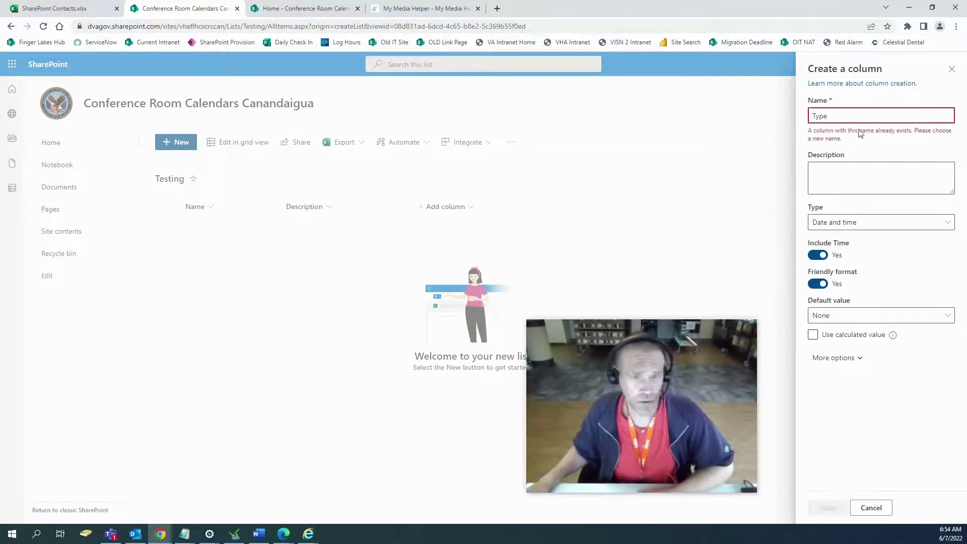
Name the new column "Date and Time" instead, save it, and narrow the Description column.
left_click(883, 189)
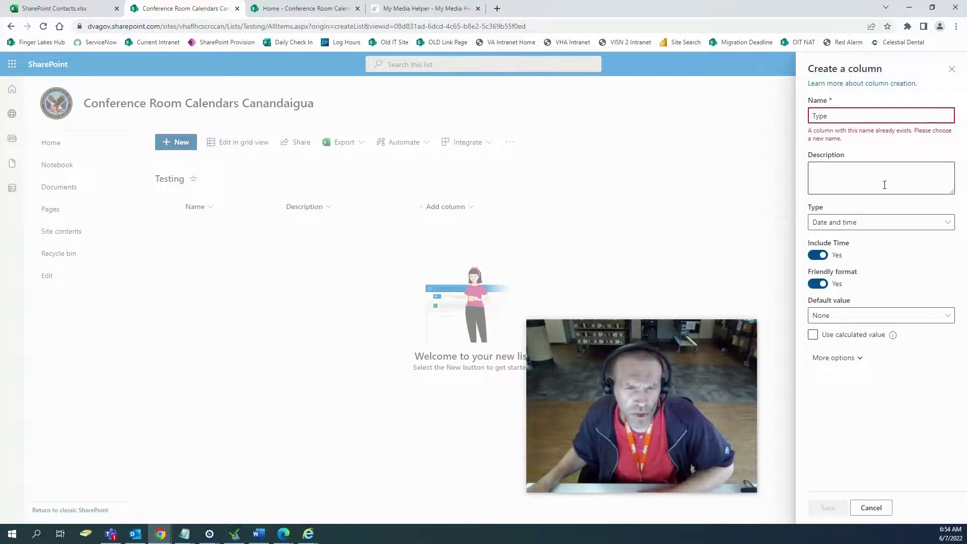
left_click(846, 116)
key("ctrl+a")
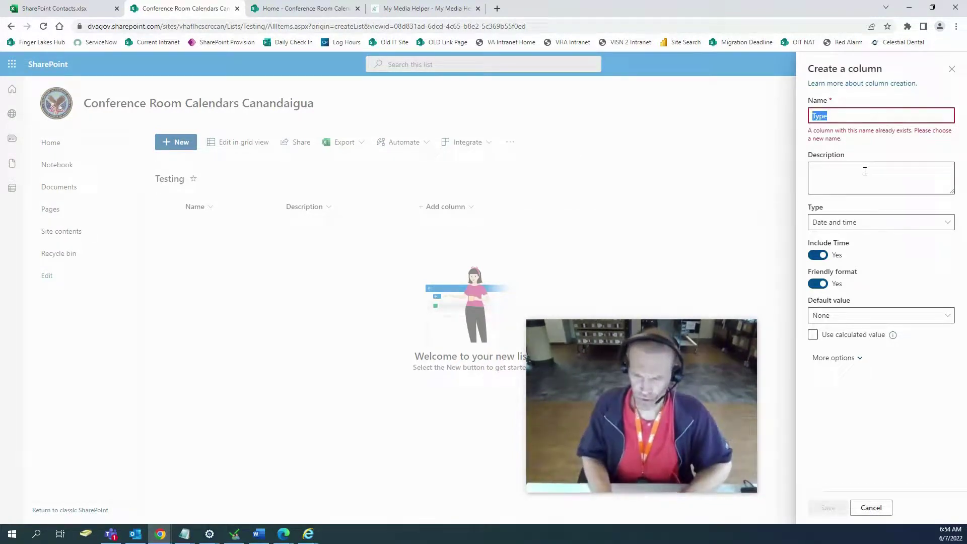
type("Date and ")
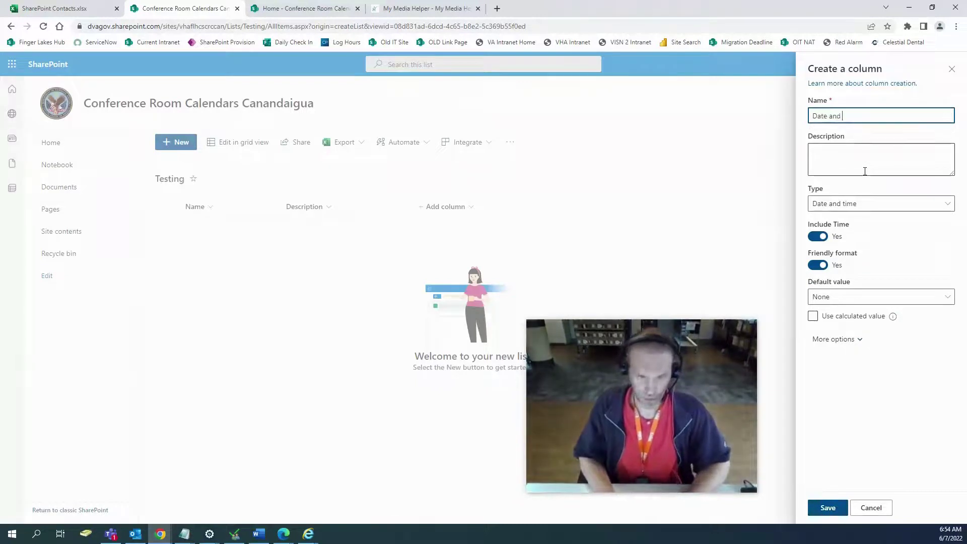
type("Time")
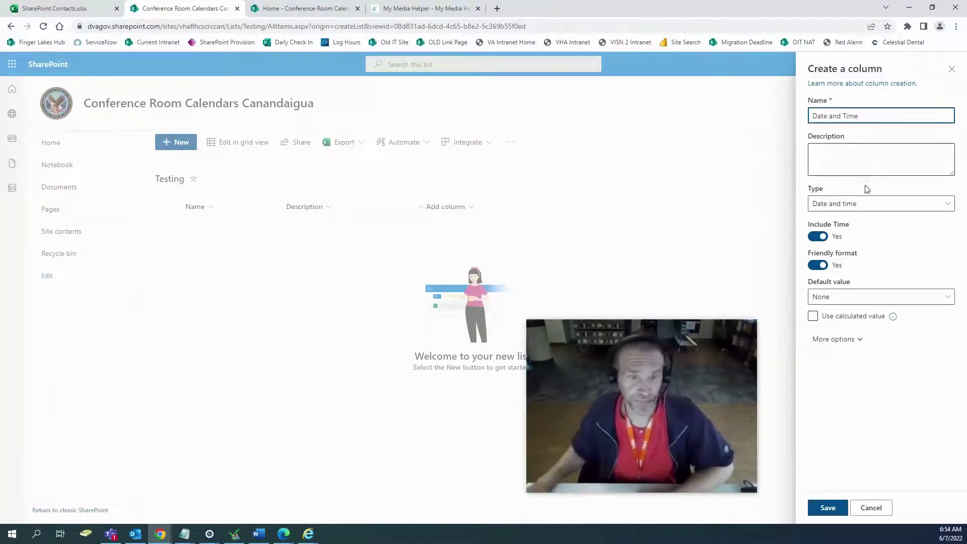
left_click(827, 508)
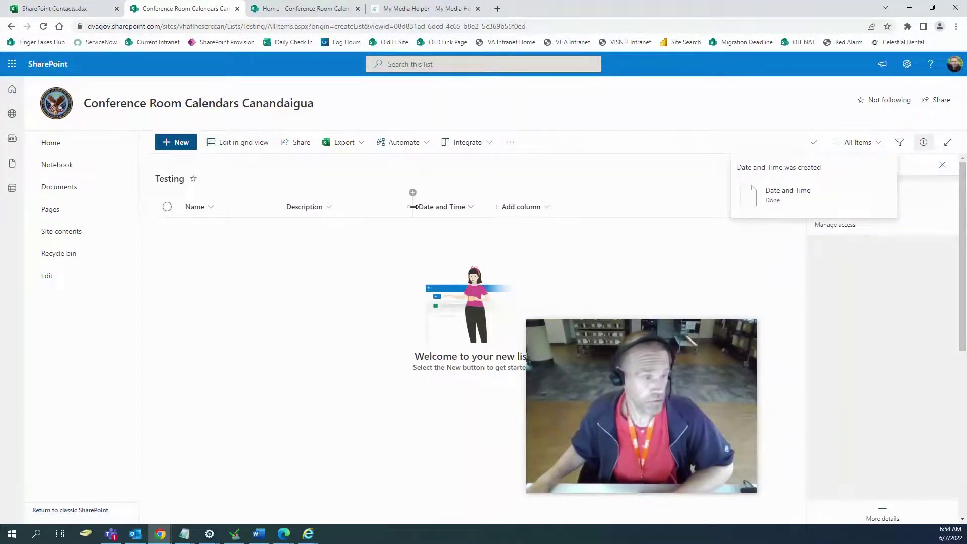
left_click_drag(412, 204, 377, 204)
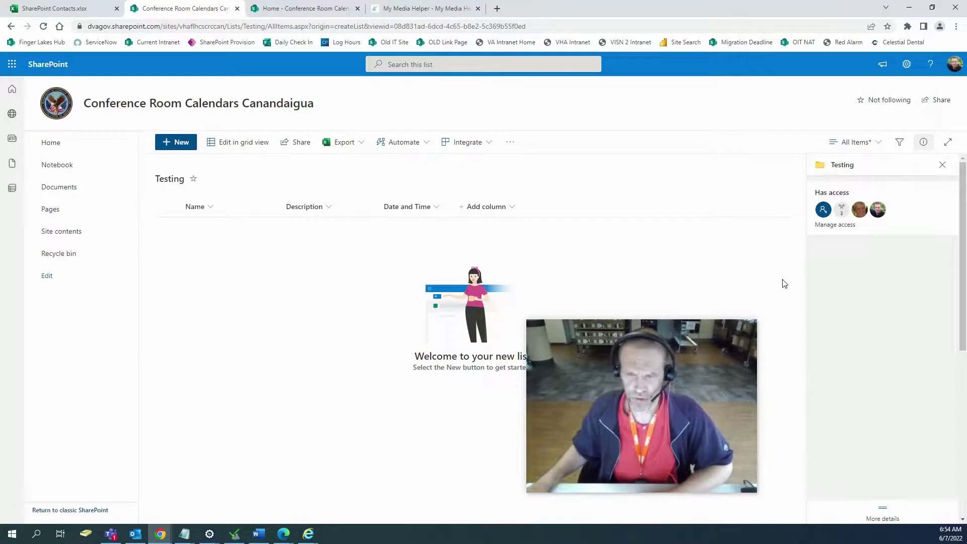
Start a new list item with the name "Testing 2" and the description "All Are Welcome".
left_click(175, 145)
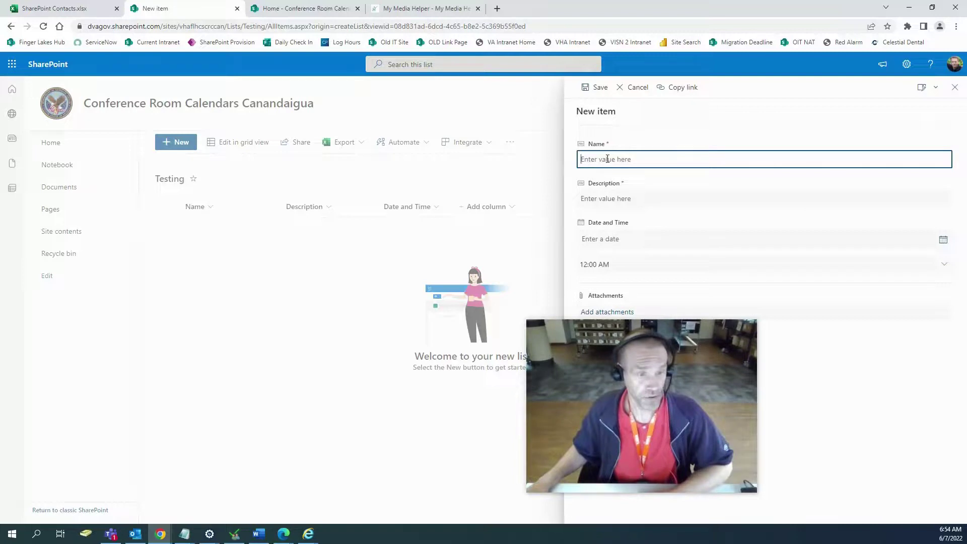
type("esting 2")
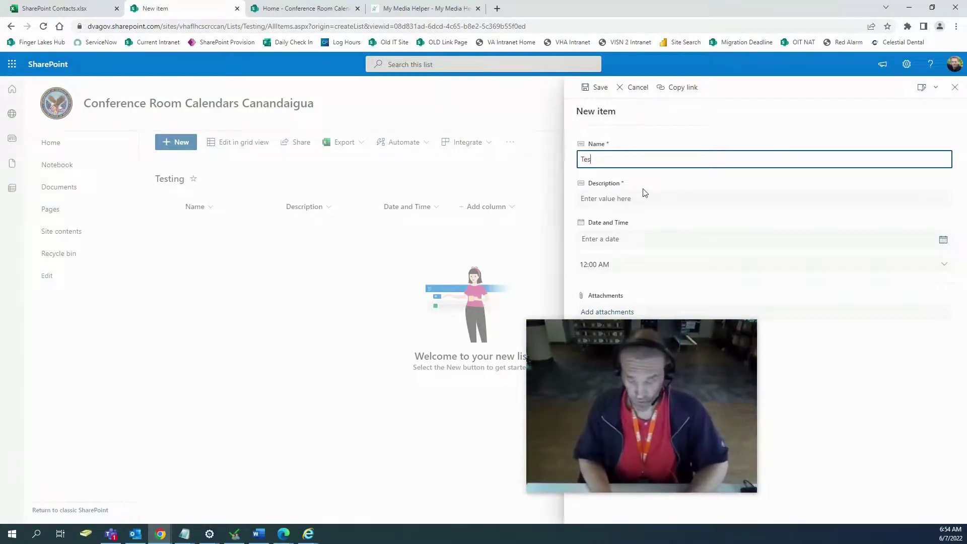
left_click(699, 205)
type("All")
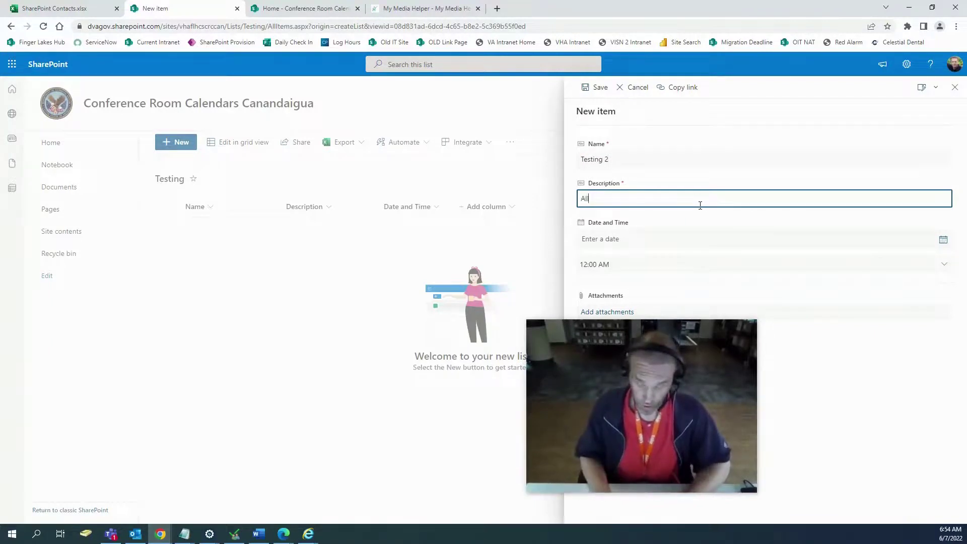
type(" Are Welcvo")
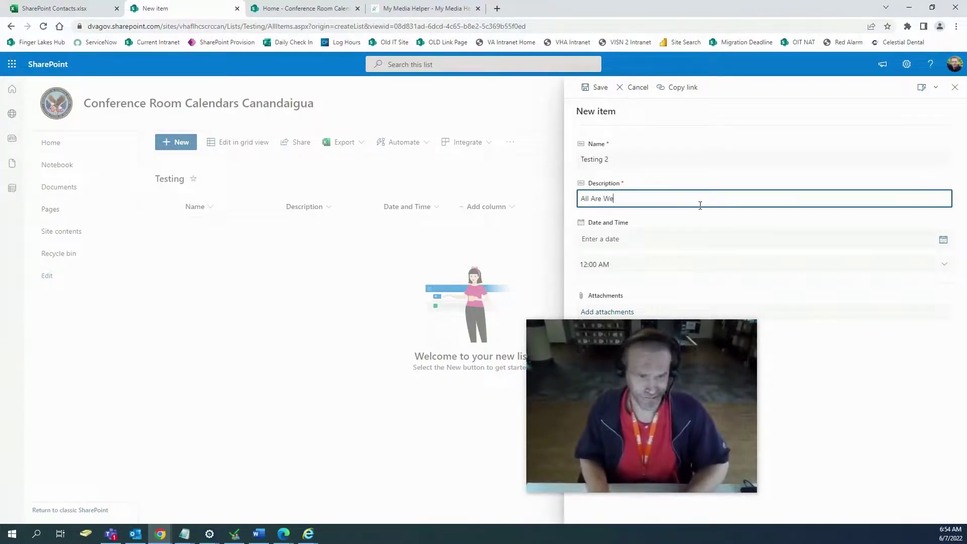
key("BackSpace")
key("BackSpace")
type("ome")
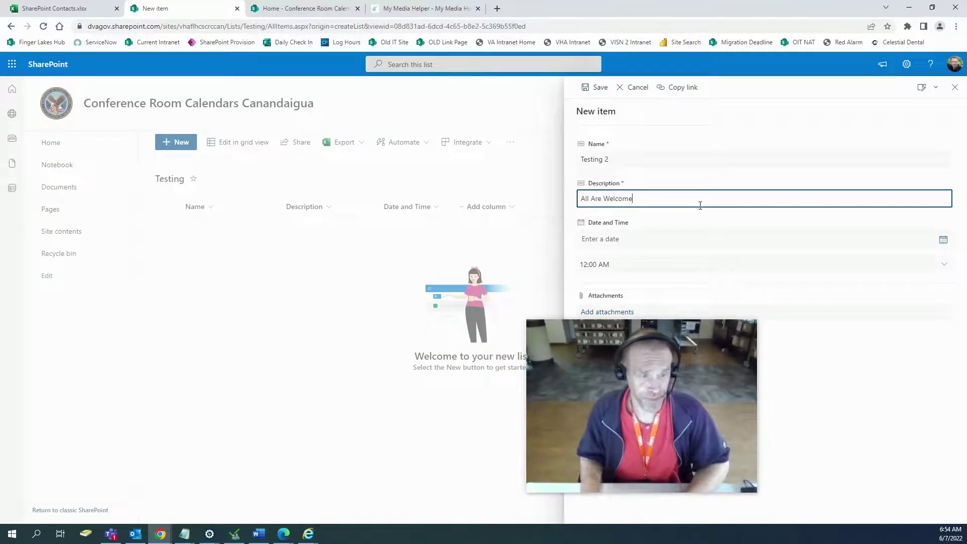
Set the new item's Date and Time to 6/13/2022 at 11:00 AM and save the item.
left_click(943, 241)
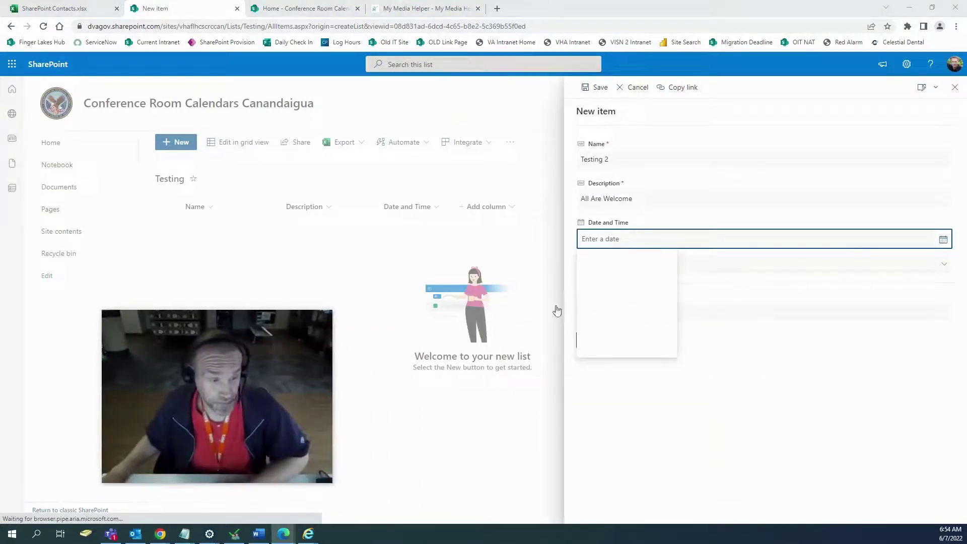
left_click(609, 289)
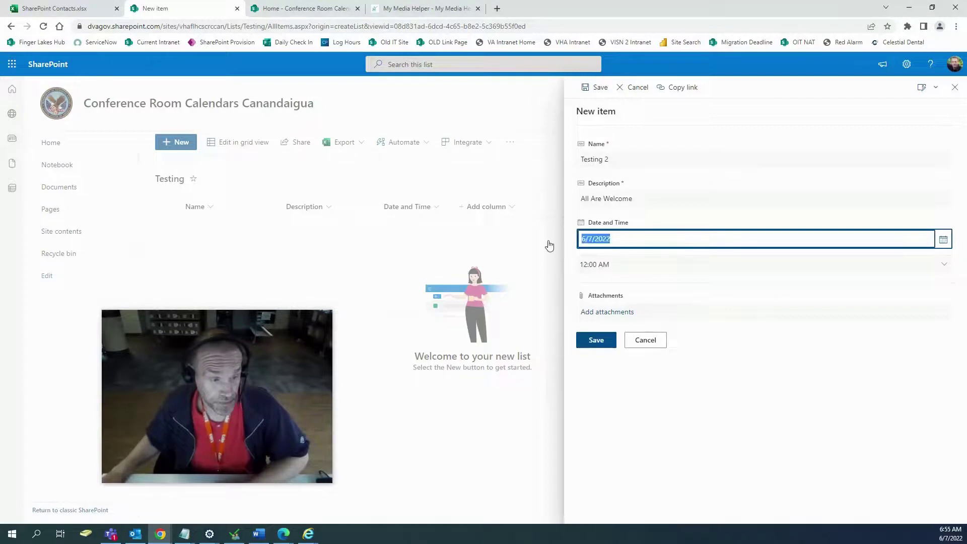
left_click(942, 241)
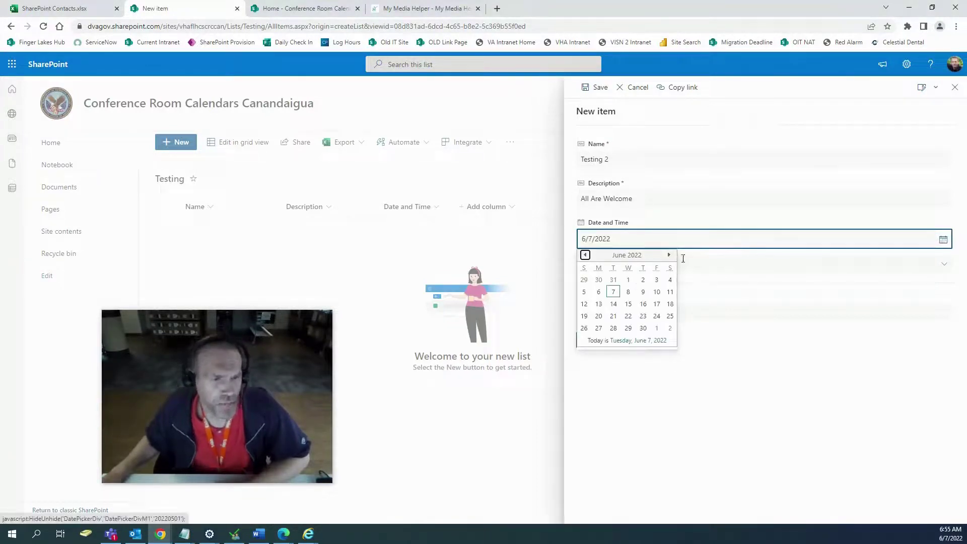
left_click(598, 306)
left_click(630, 259)
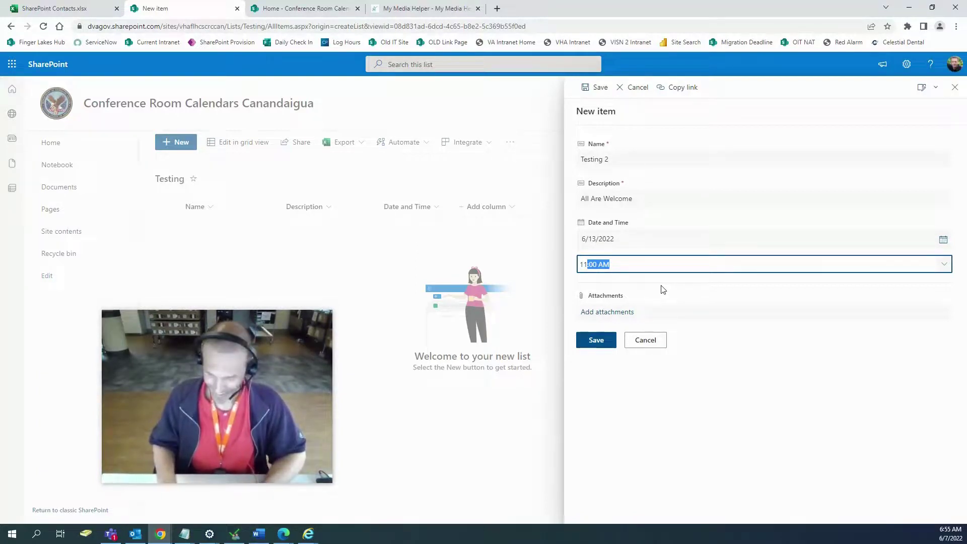
left_click(732, 371)
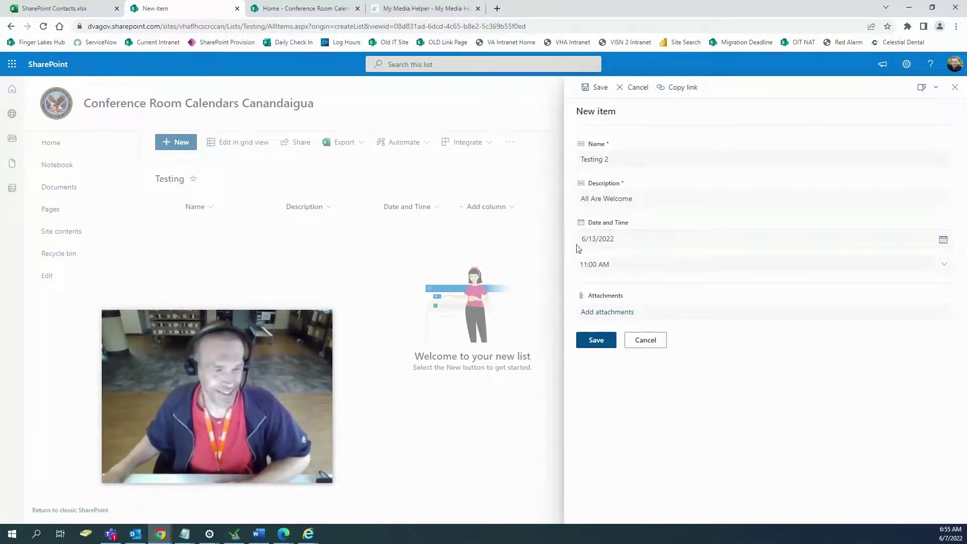
left_click(596, 340)
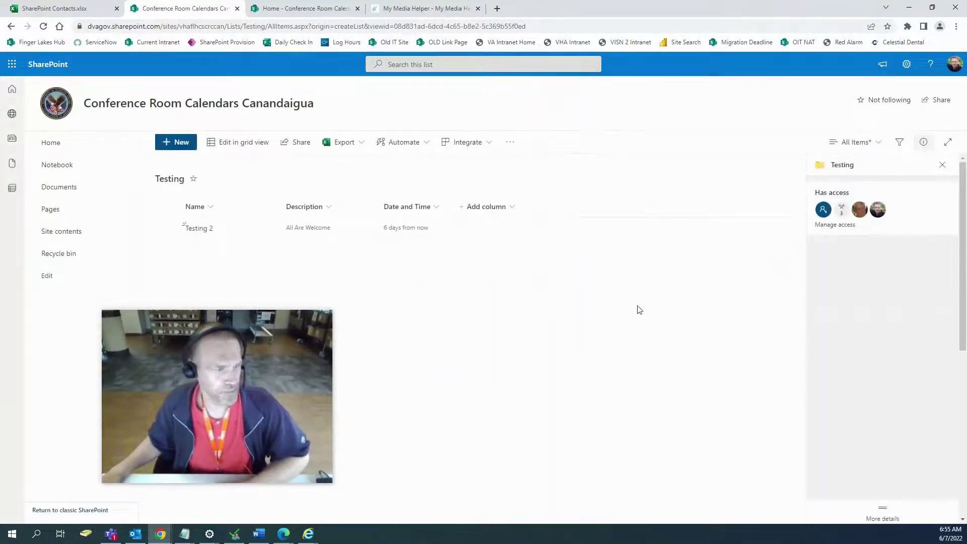
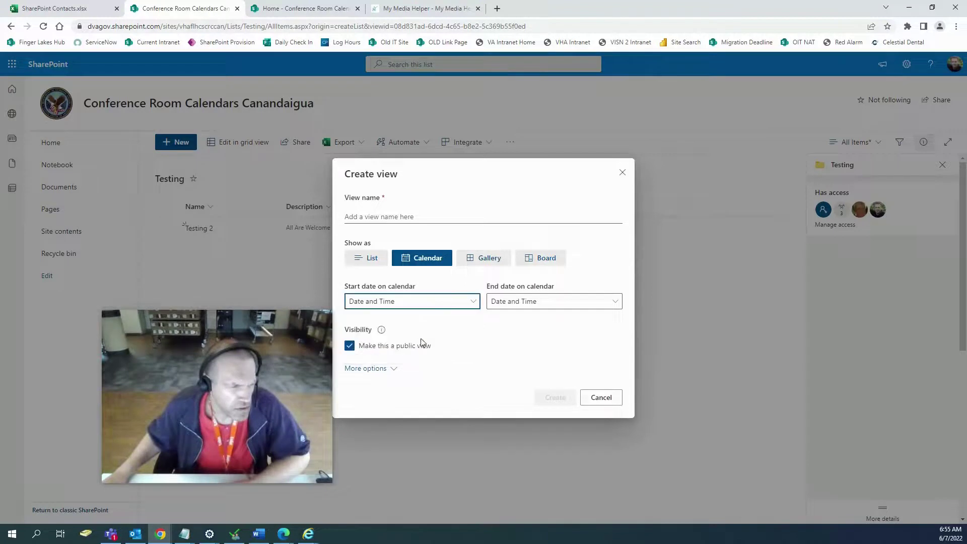
Create a public calendar view named "Calendar" with Date and Time as start and end date and Title as the item title.
left_click(375, 217)
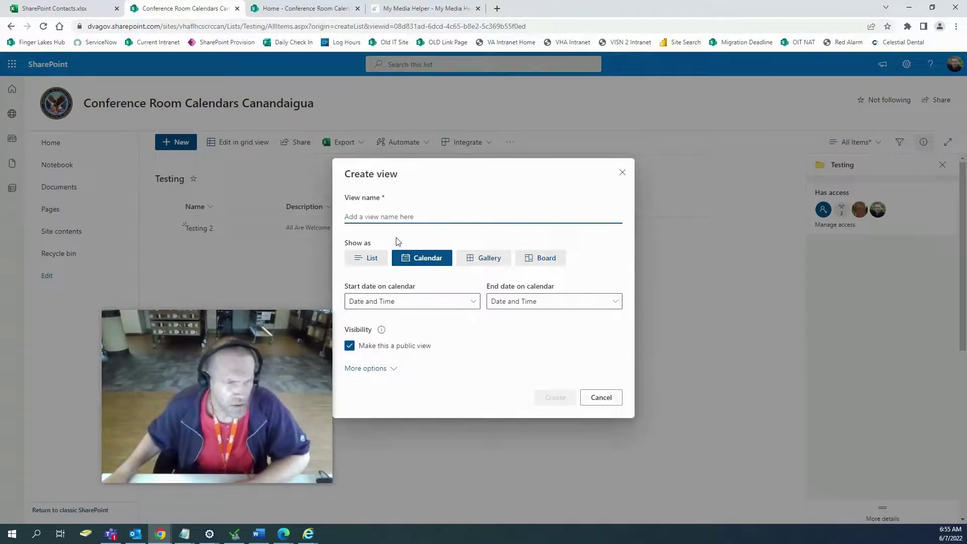
type("C")
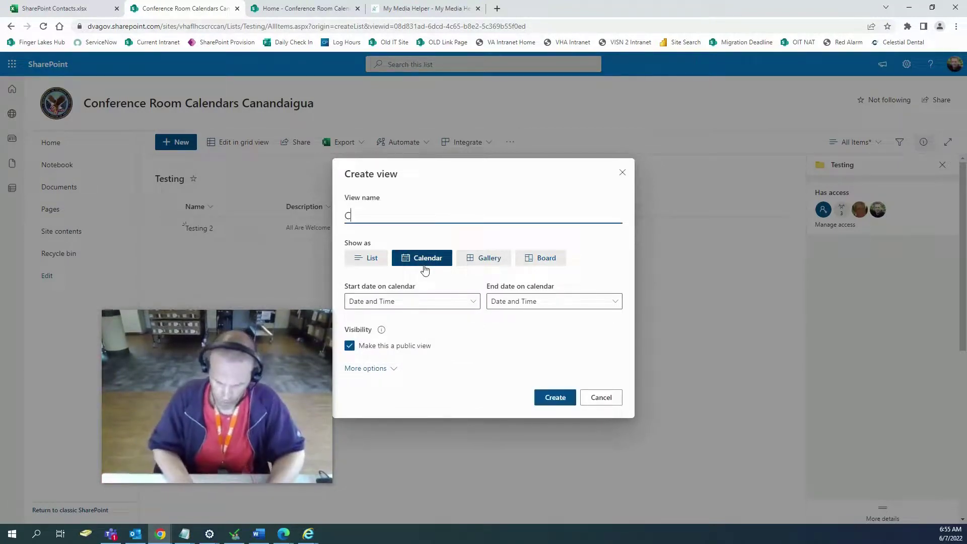
type("alendar")
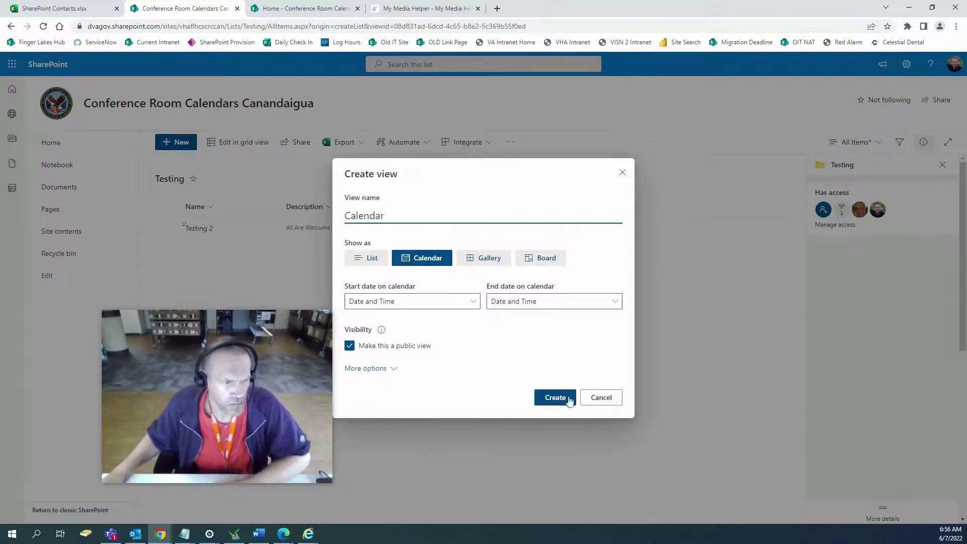
left_click(391, 370)
left_click(420, 391)
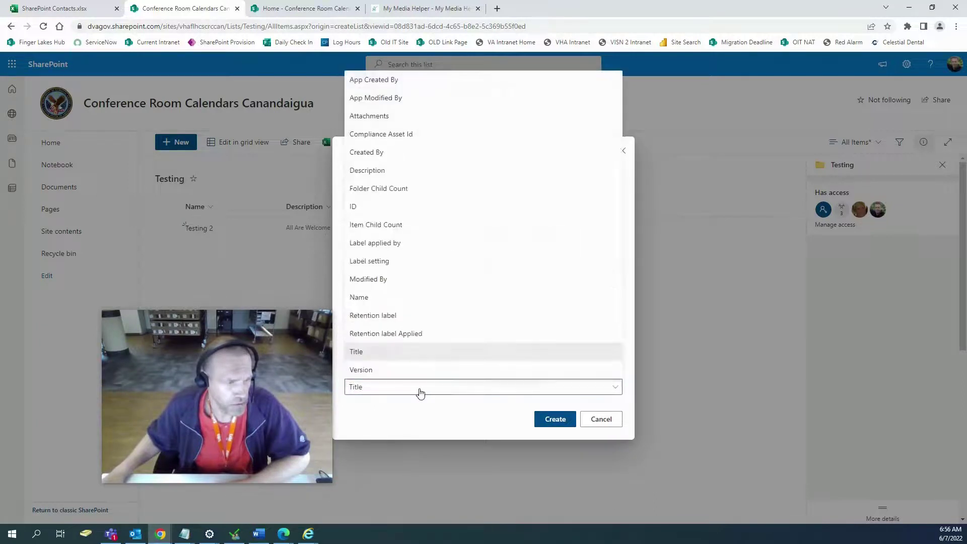
left_click(431, 422)
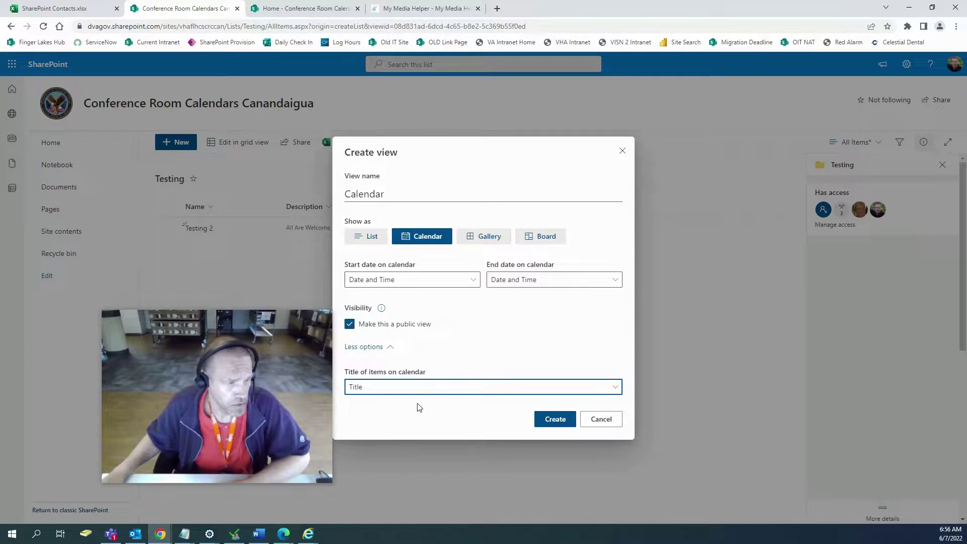
left_click(375, 386)
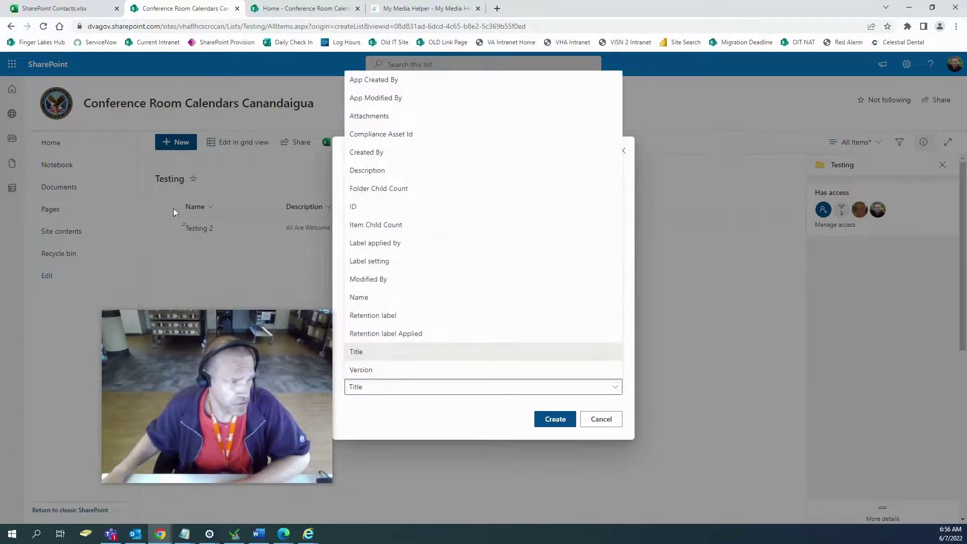
left_click(466, 423)
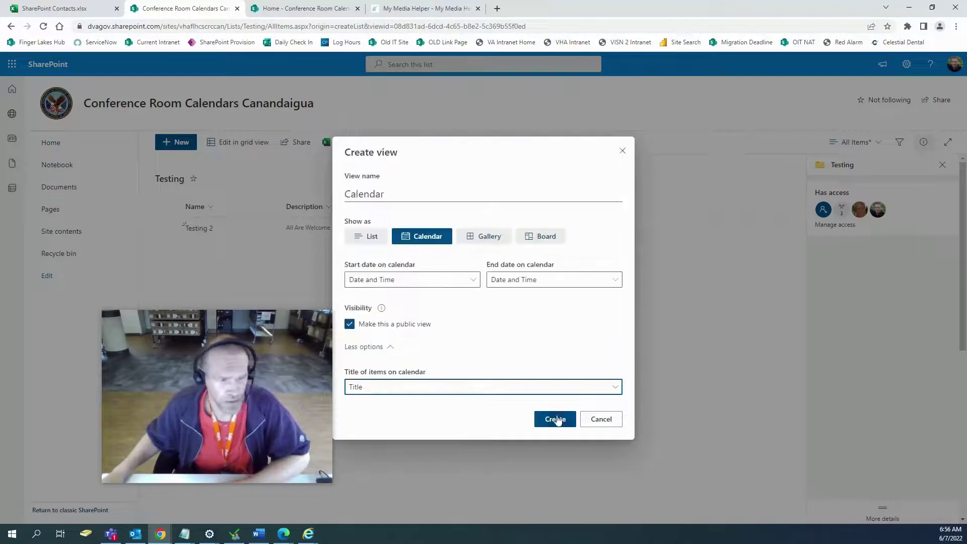
left_click(557, 419)
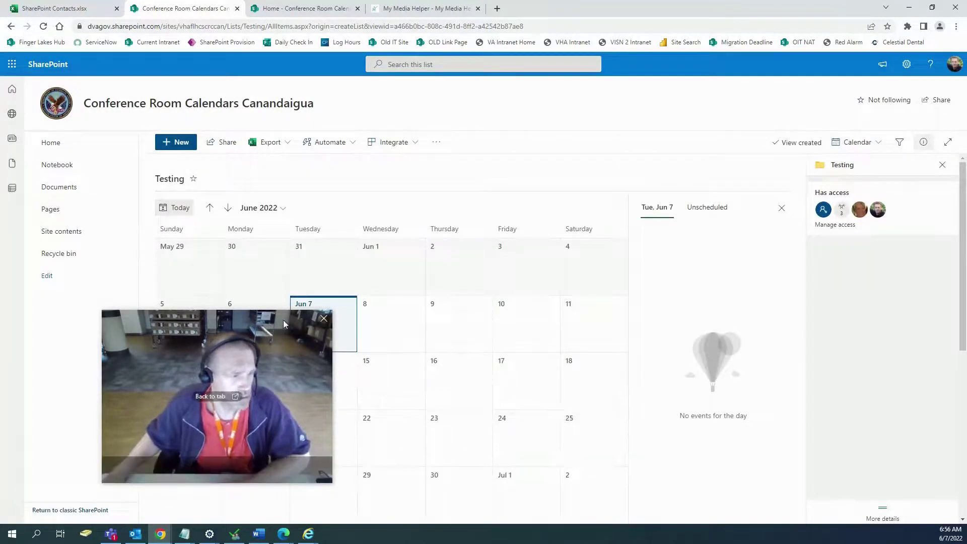
left_click_drag(283, 319, 856, 257)
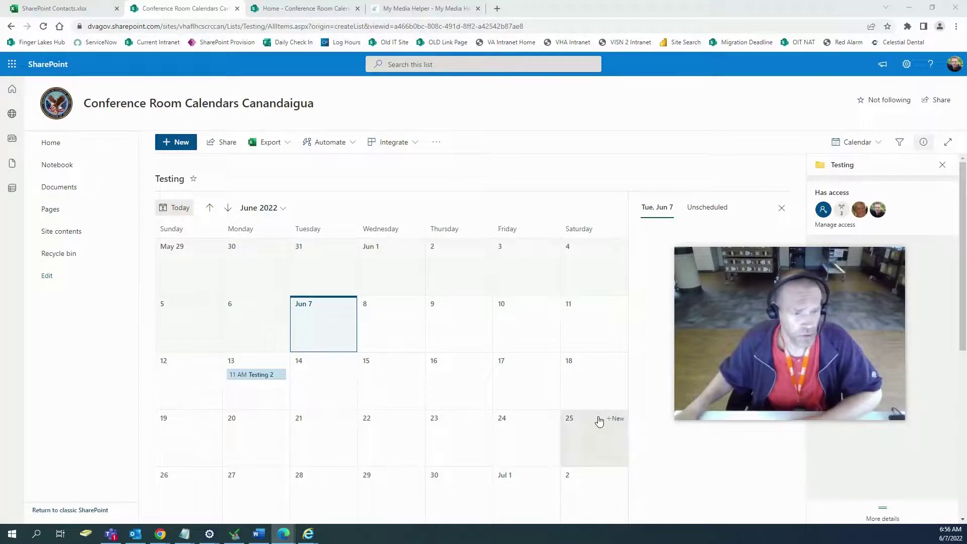
mouse_move(789, 294)
left_click_drag(850, 263, 407, 177)
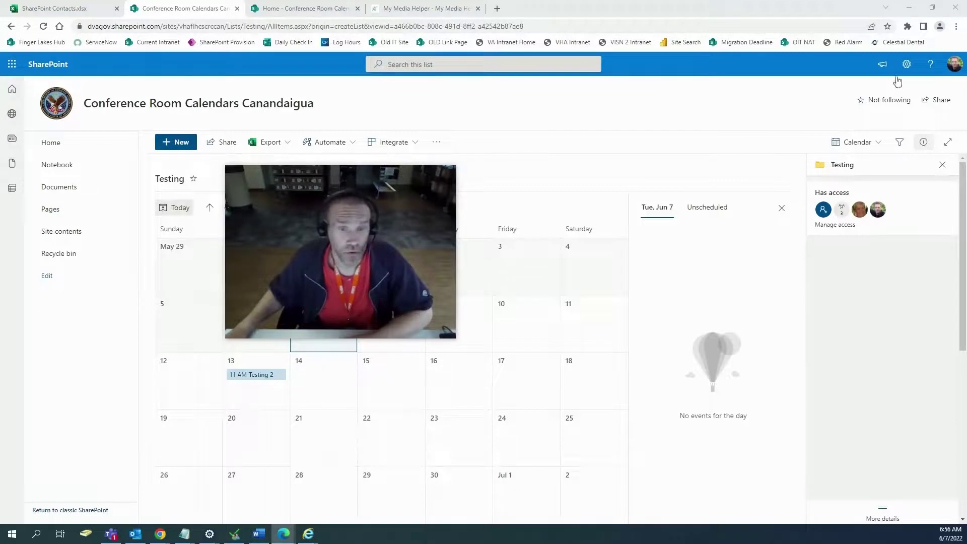
Go to the site's home page and open it for editing.
left_click(906, 64)
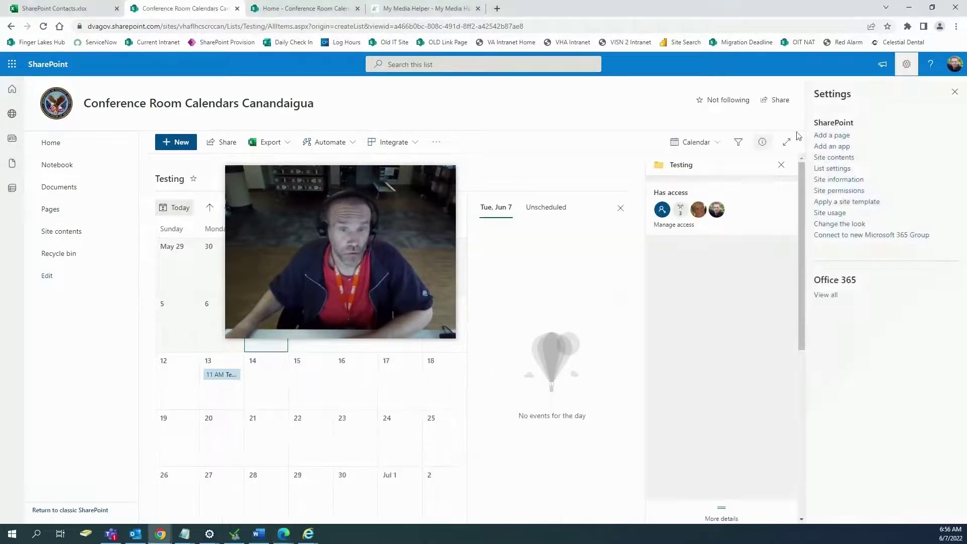
left_click(66, 142)
left_click_drag(352, 210, 804, 313)
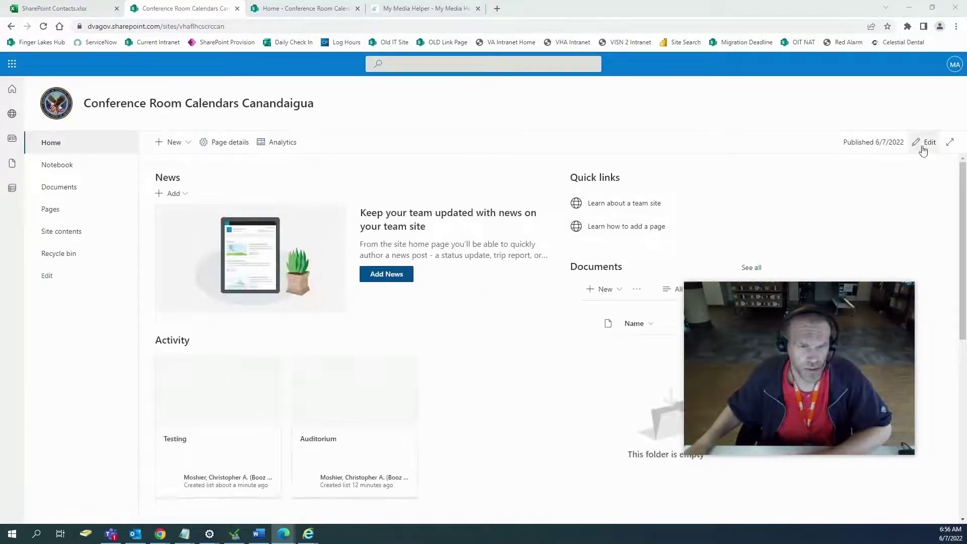
left_click(925, 145)
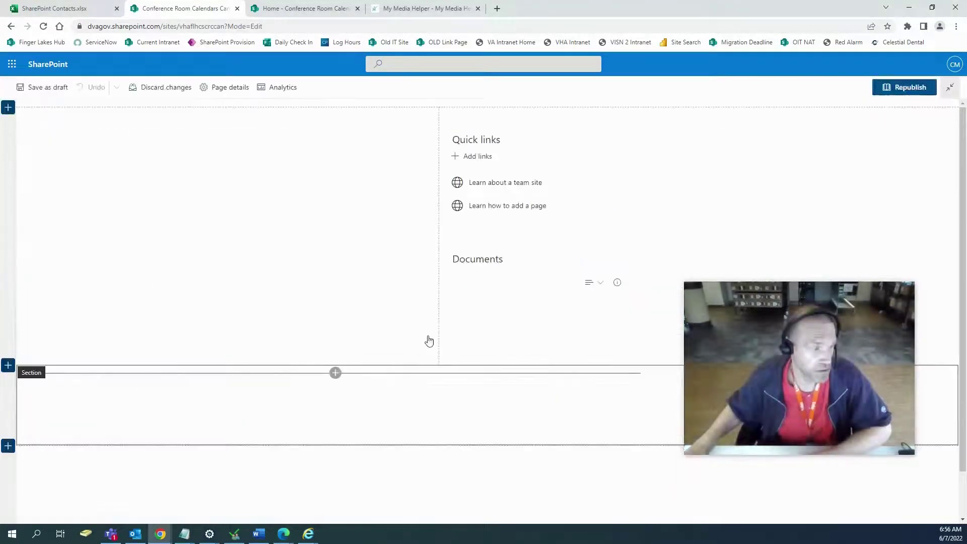
Add a one-column section to the home page below the Auditorium Calendar.
scroll(403, 339, "down", 5)
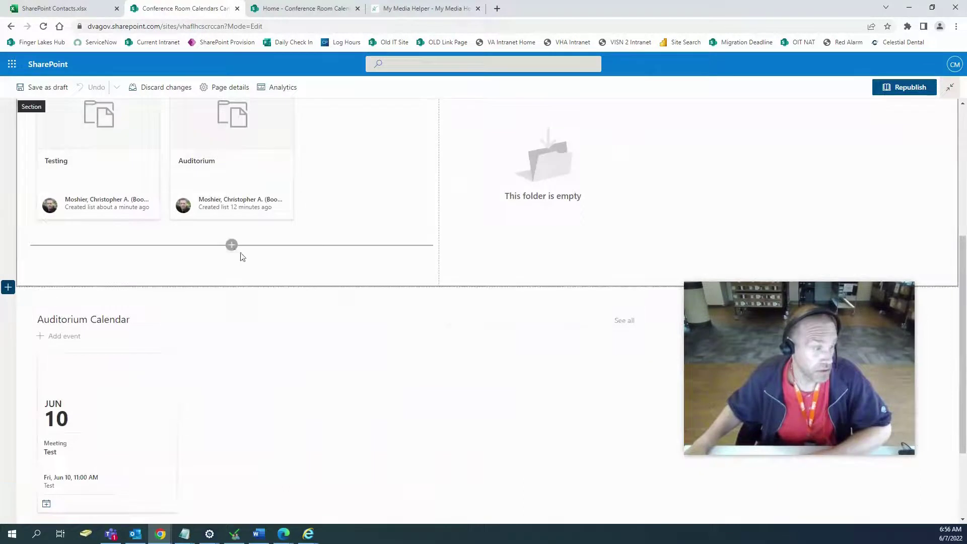
scroll(240, 257, "down", 3)
left_click(8, 423)
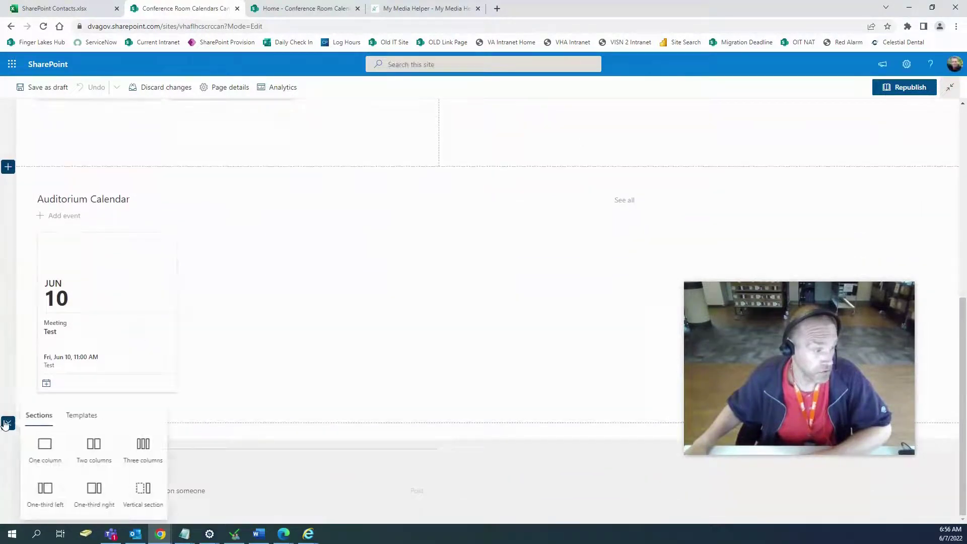
left_click(45, 445)
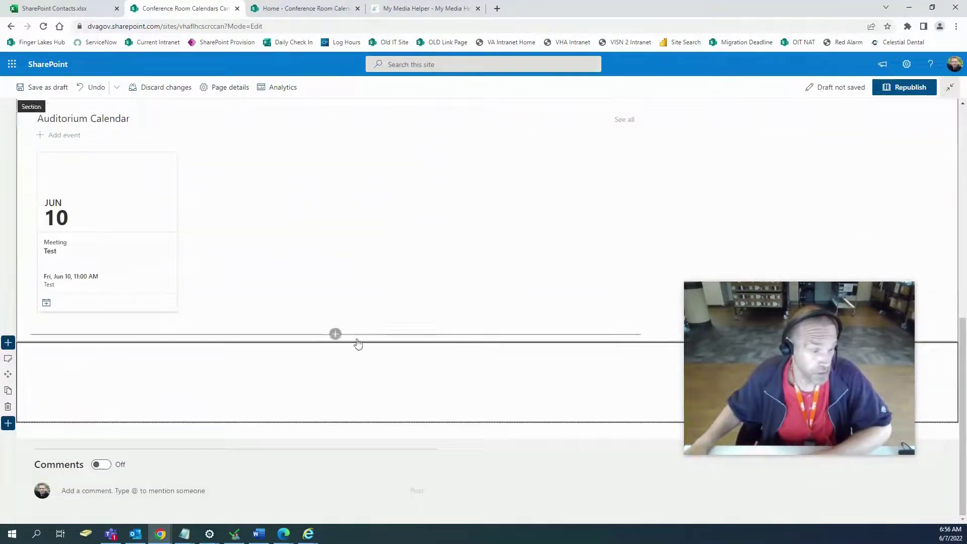
Add a List web part to the new one-column section.
left_click(335, 351)
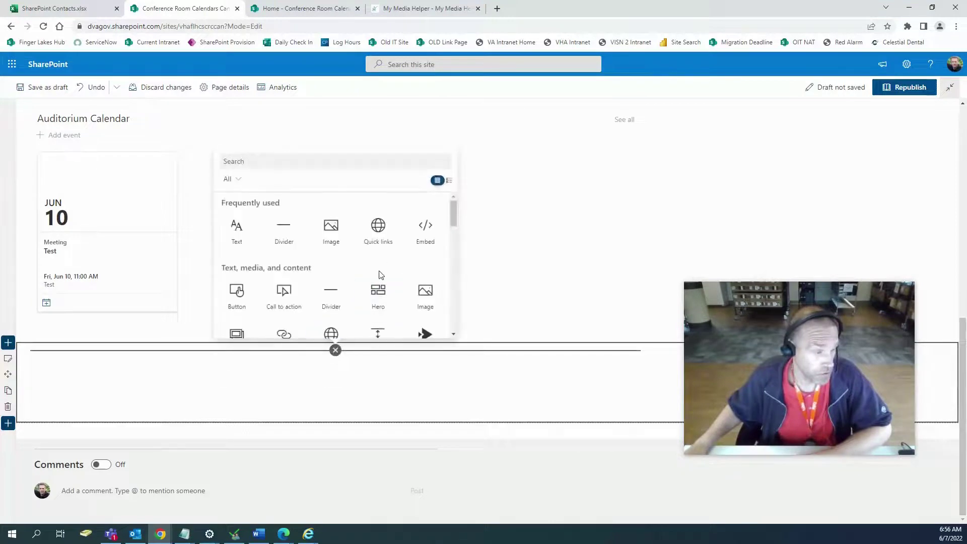
scroll(378, 274, "down", 2)
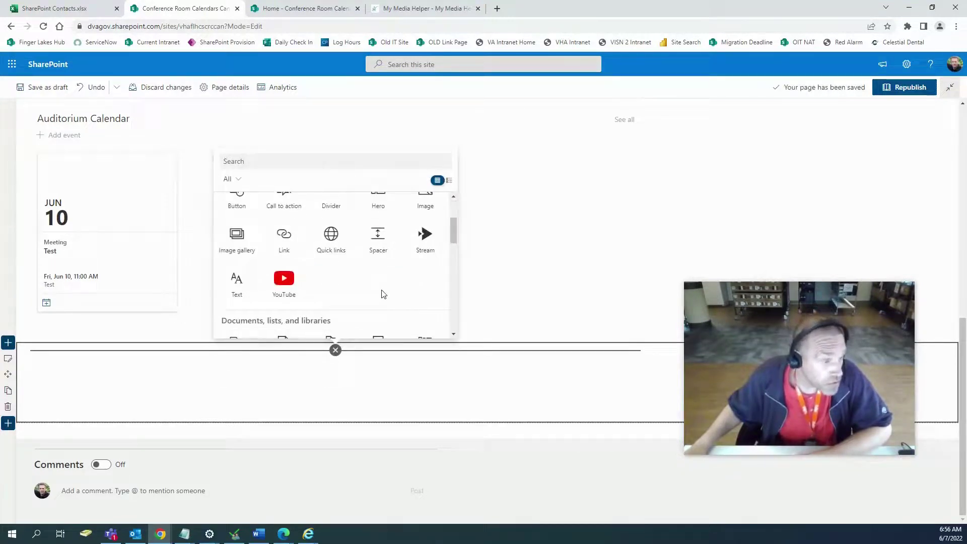
scroll(382, 293, "down", 3)
scroll(392, 309, "down", 3)
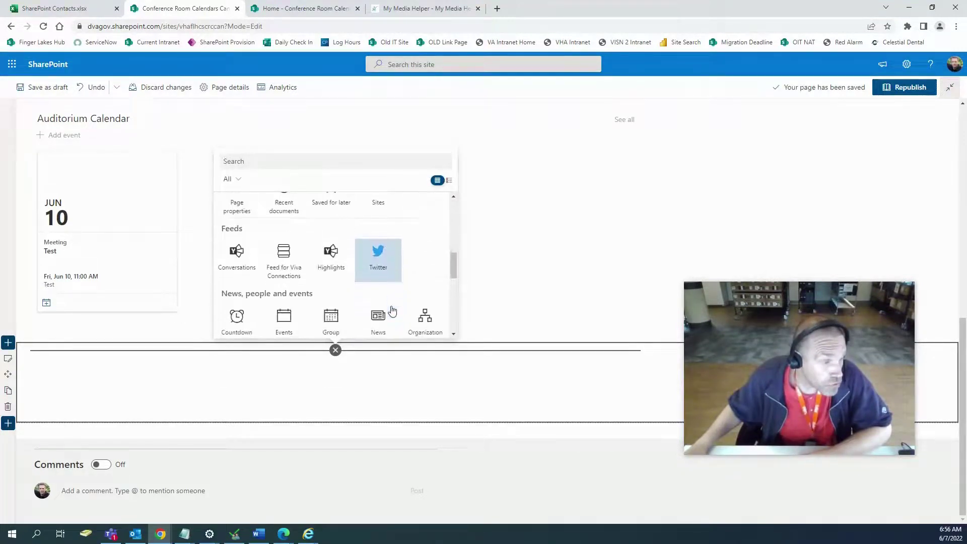
scroll(392, 310, "down", 3)
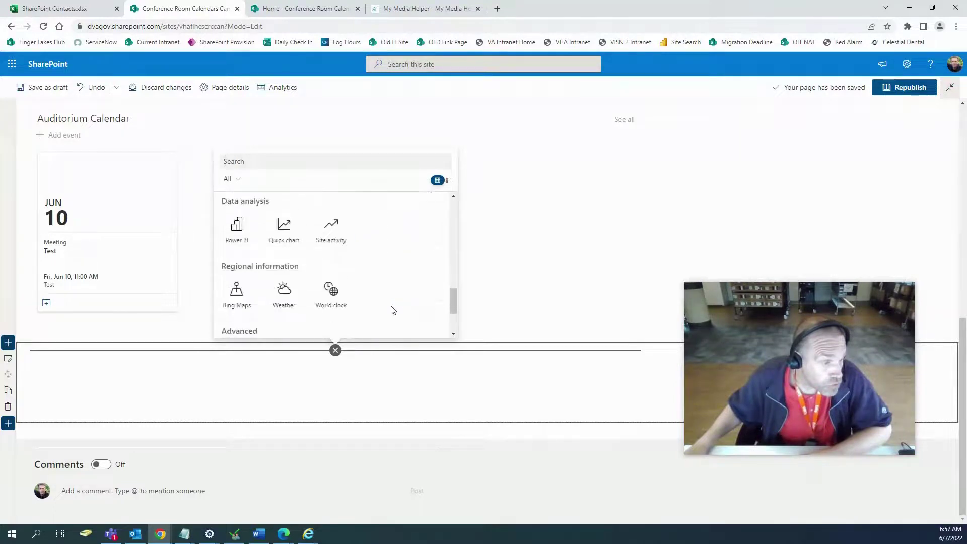
scroll(392, 309, "up", 10)
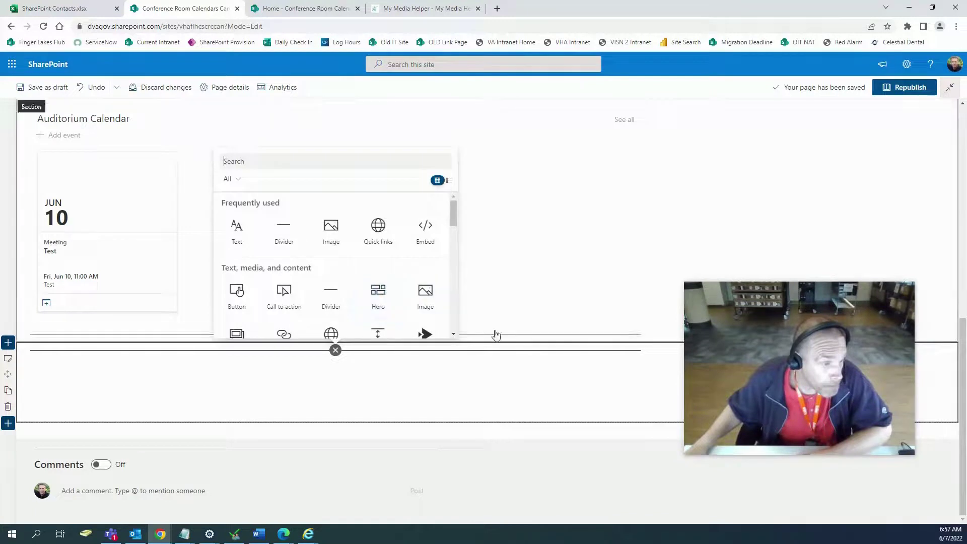
scroll(409, 314, "down", 1)
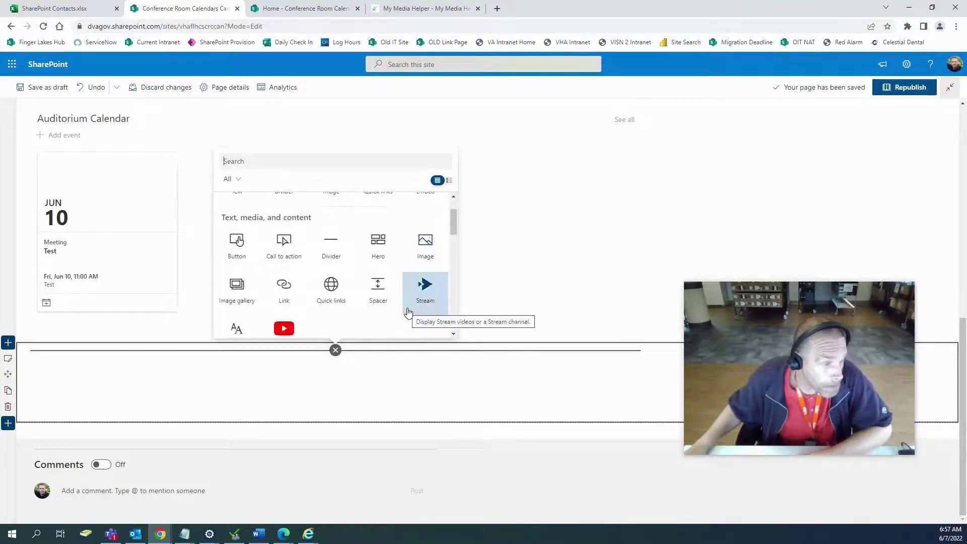
scroll(408, 313, "down", 2)
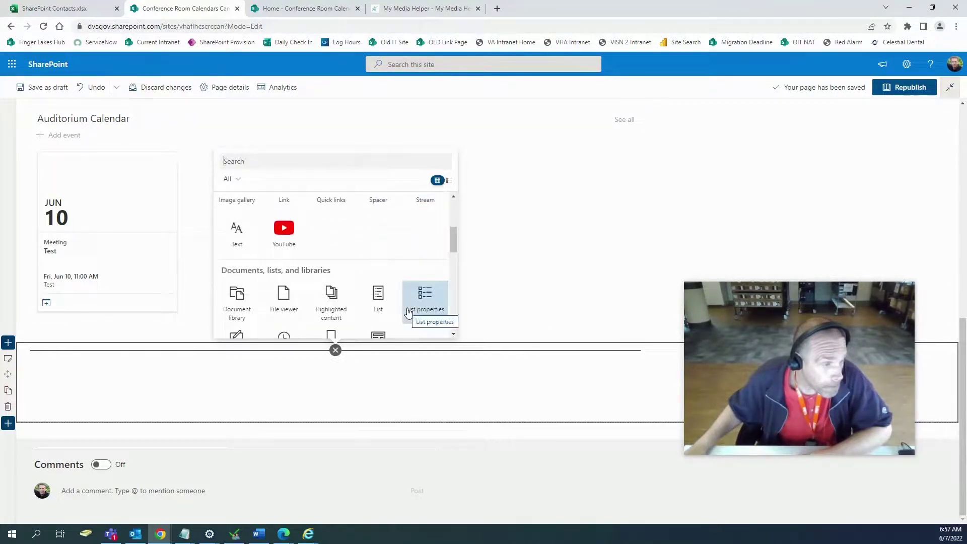
scroll(408, 313, "down", 1)
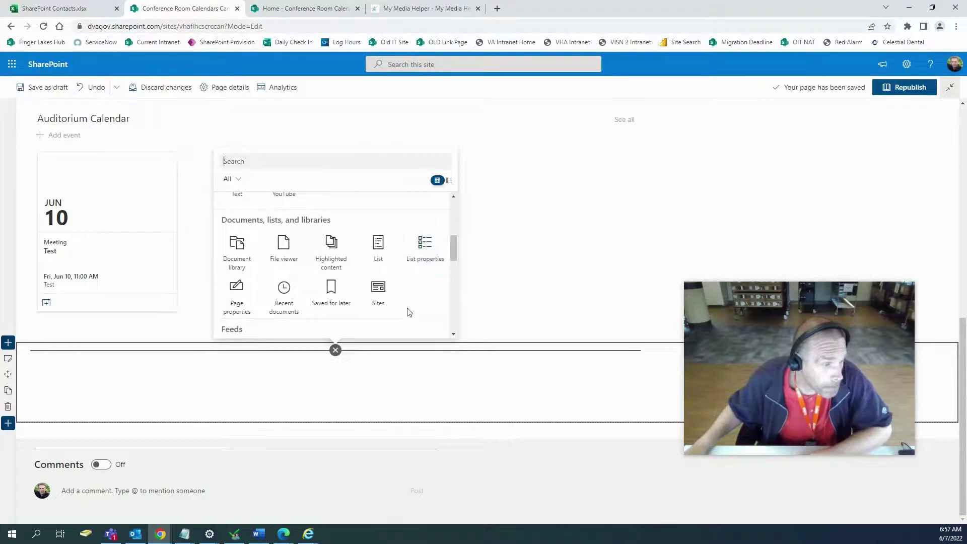
left_click(375, 245)
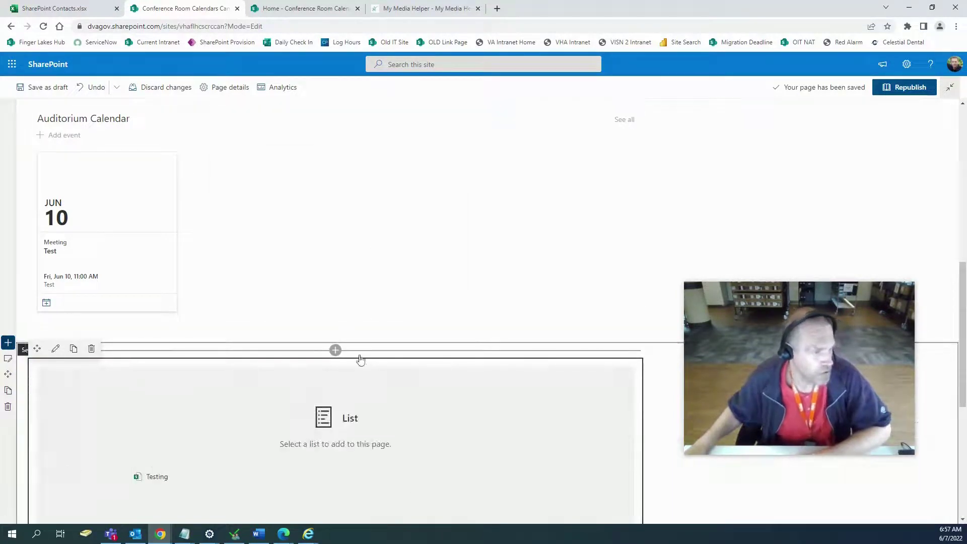
Configure the List web part below the Auditorium Calendar to show the Testing list in its Calendar view.
scroll(328, 373, "down", 2)
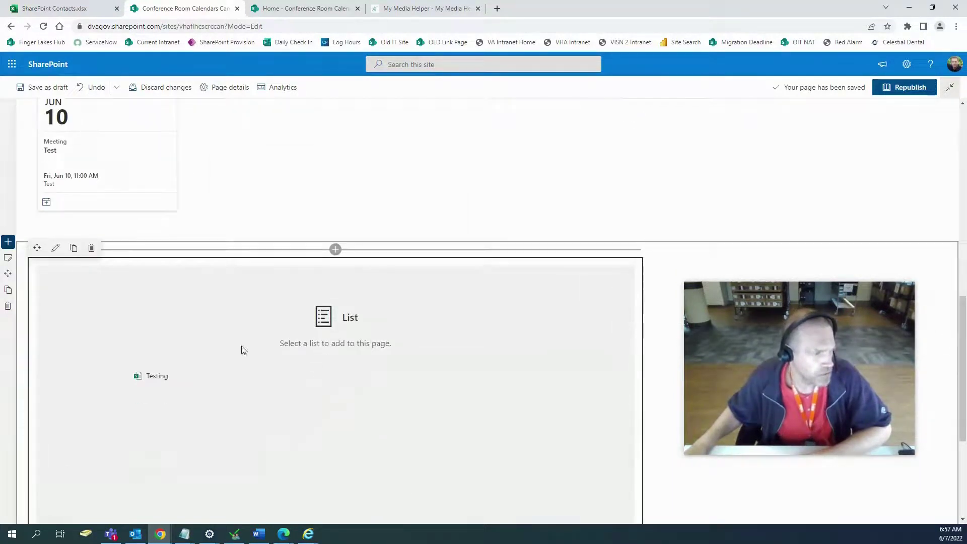
left_click(56, 248)
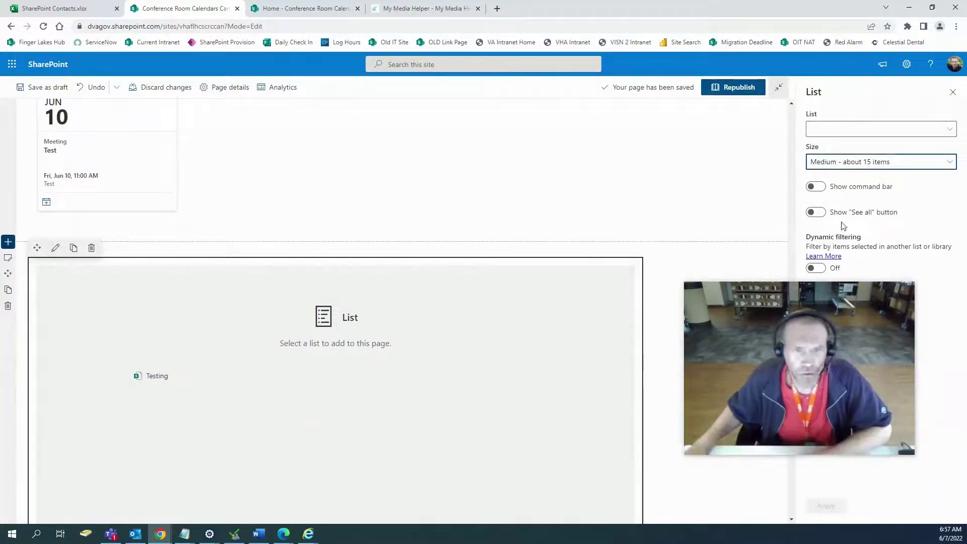
left_click(851, 134)
left_click(831, 147)
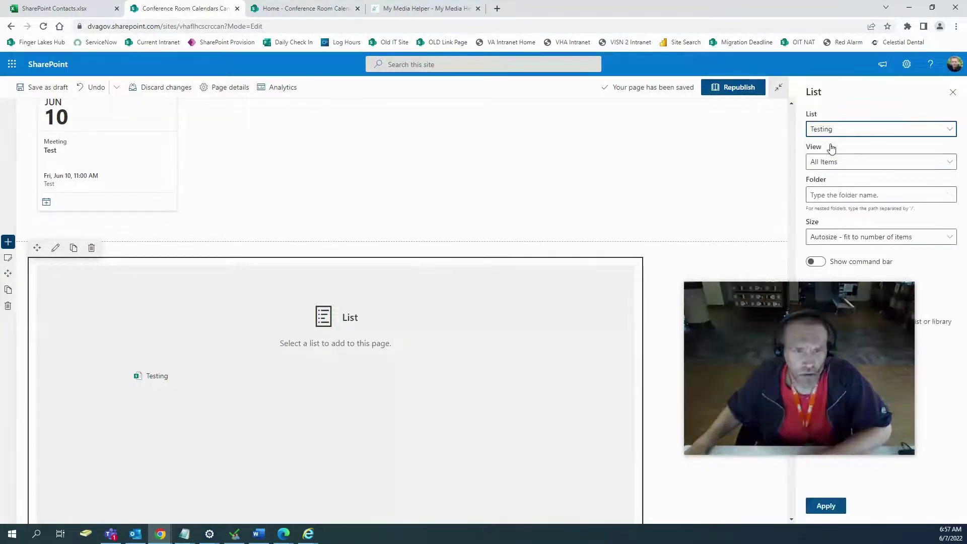
left_click_drag(839, 285, 674, 61)
left_click(874, 165)
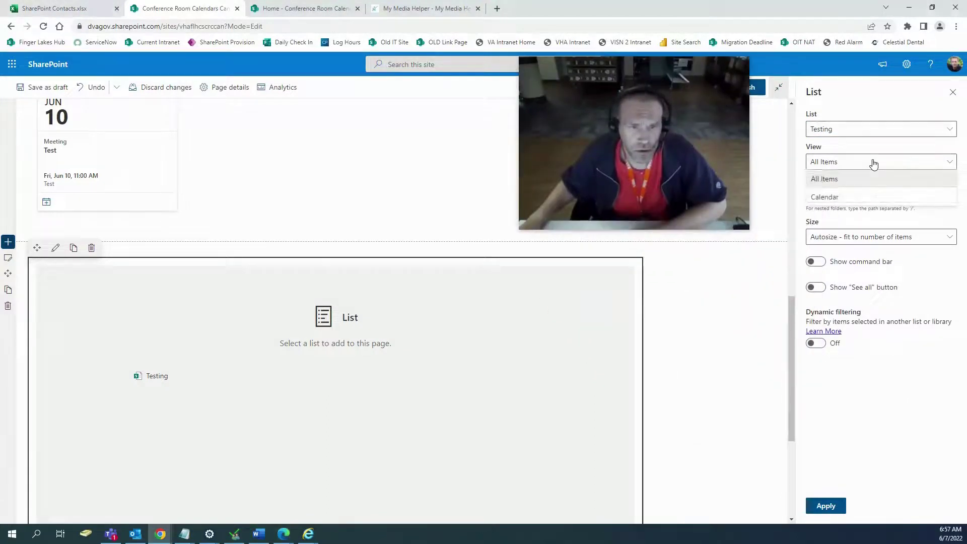
left_click(832, 197)
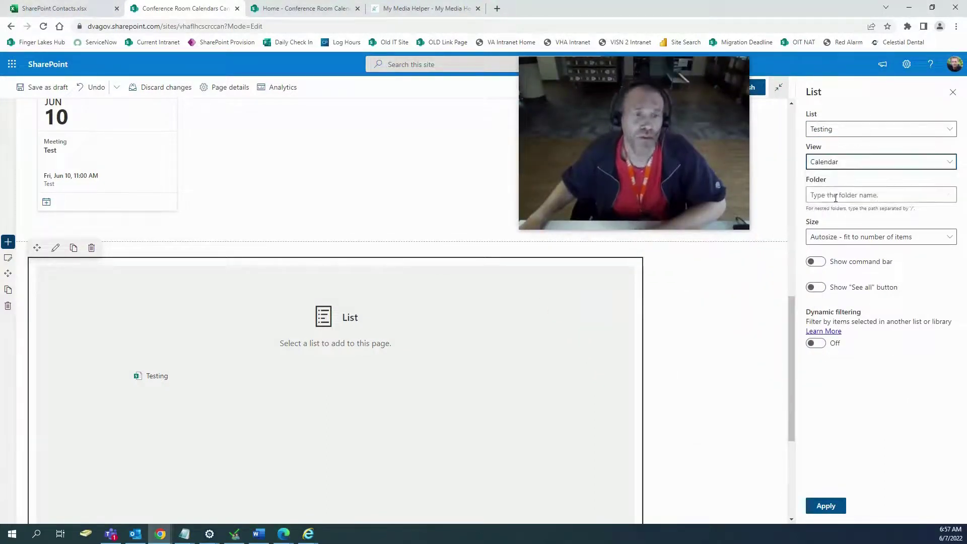
Keep the List web part's size at "Autosize - fit to number of items" and apply its settings.
left_click(864, 196)
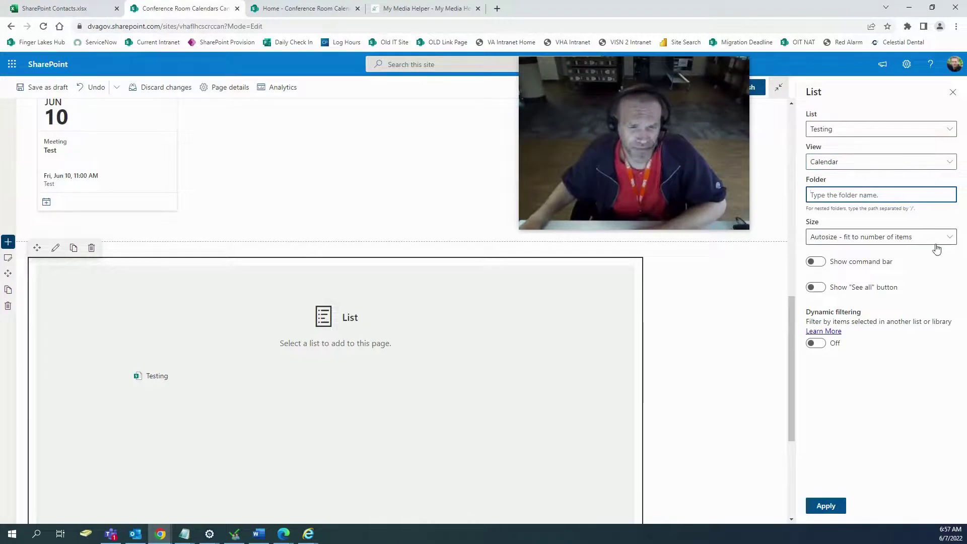
left_click(943, 243)
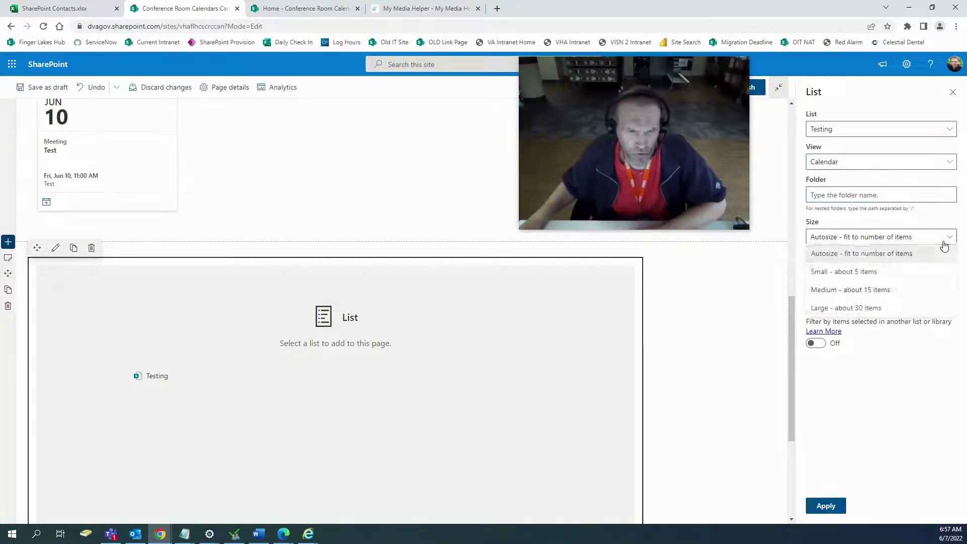
left_click(945, 244)
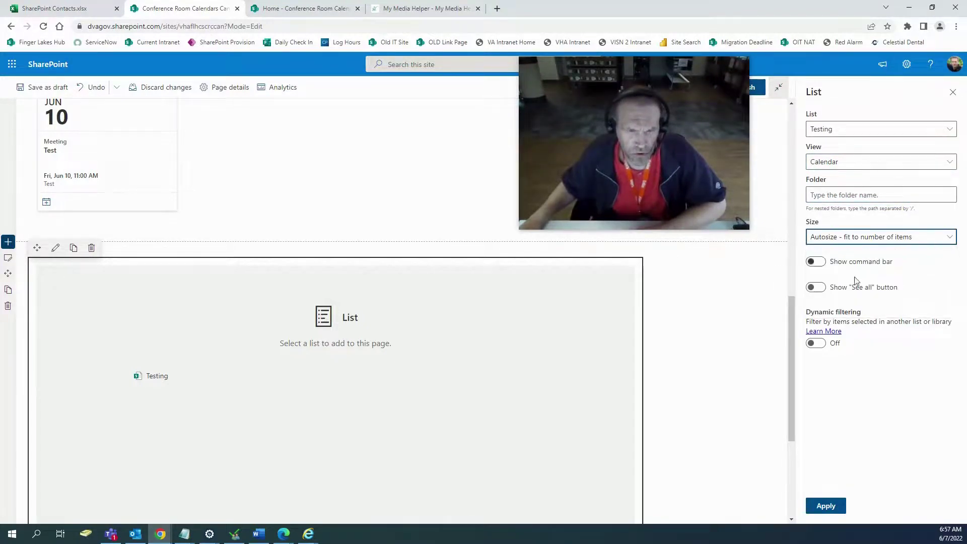
left_click(826, 508)
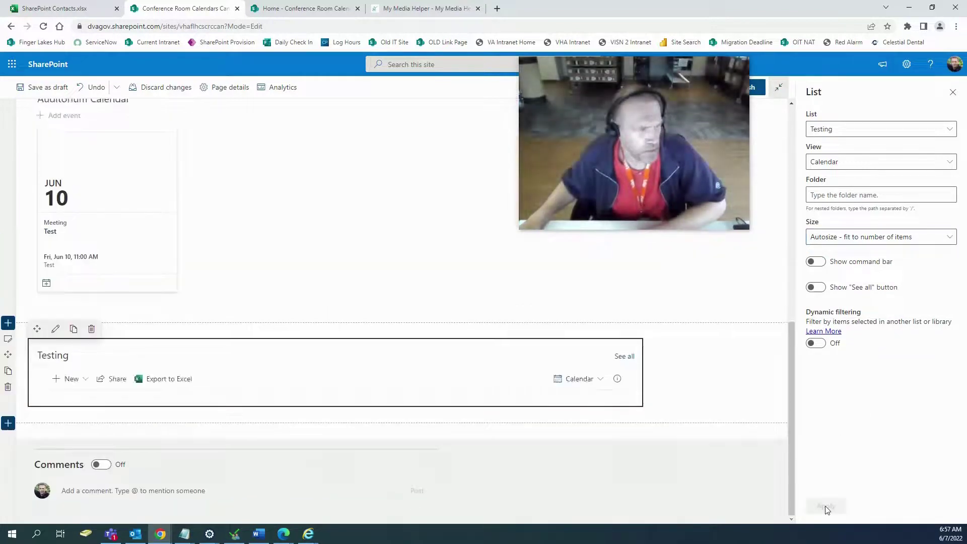
scroll(663, 438, "down", 5)
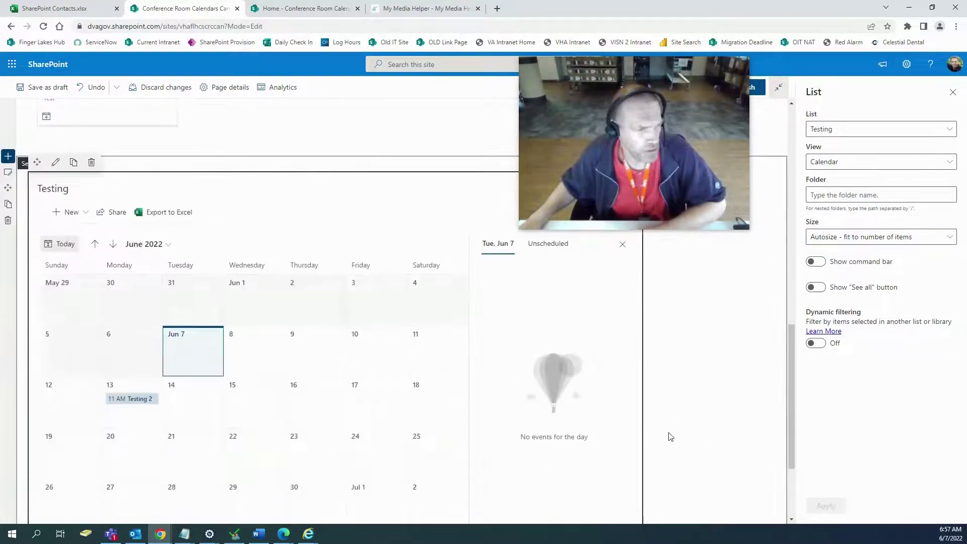
scroll(671, 436, "up", 2)
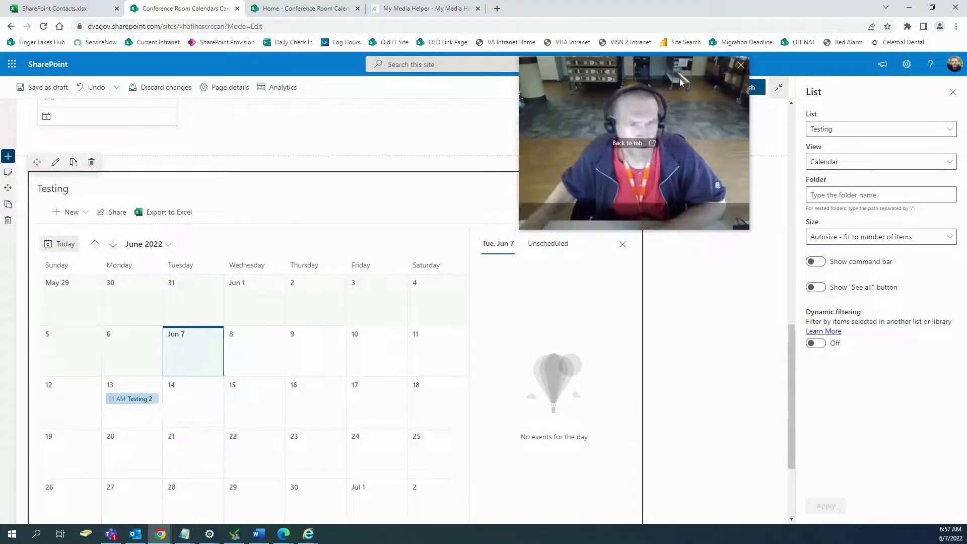
Republish the home page and view the Testing calendar on the published page.
left_click_drag(679, 77, 867, 336)
left_click(733, 88)
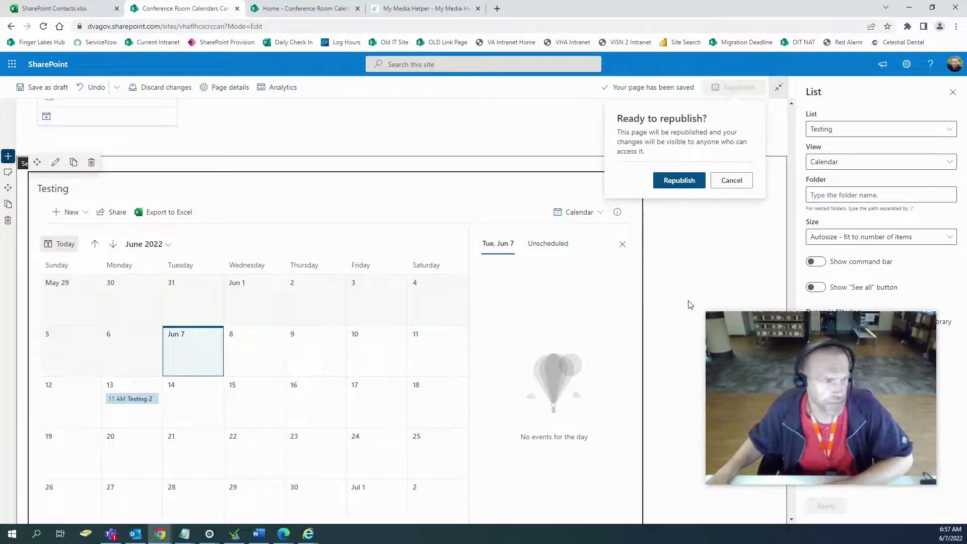
left_click(681, 181)
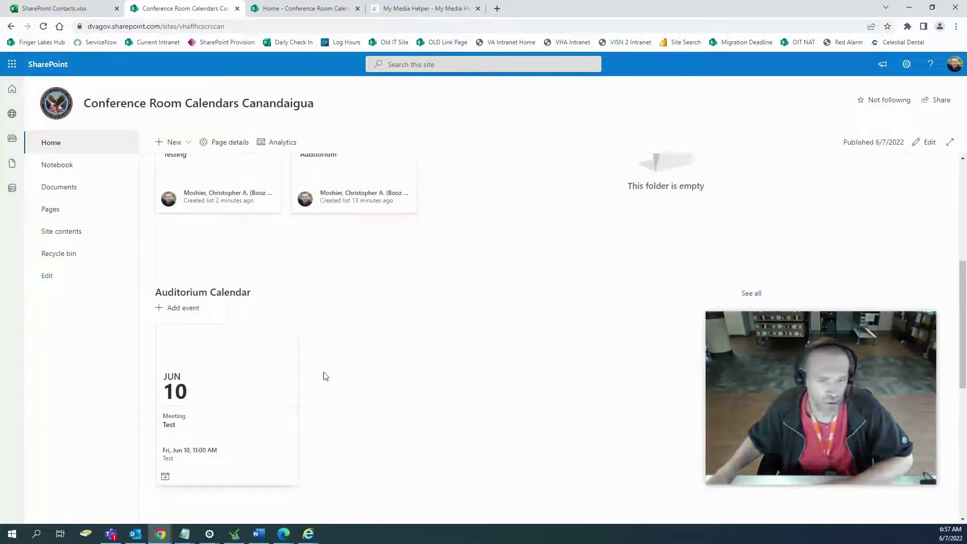
scroll(324, 376, "down", 7)
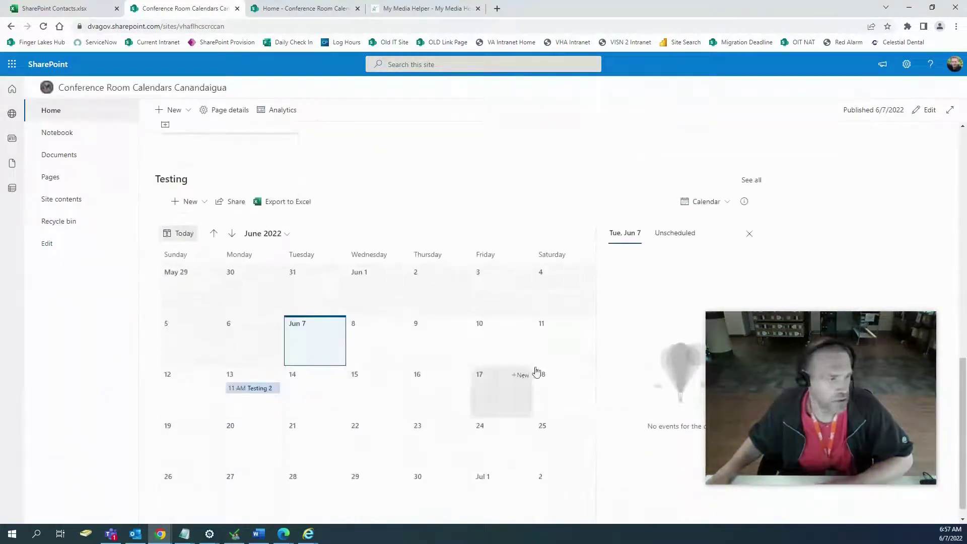
scroll(484, 348, "down", 1)
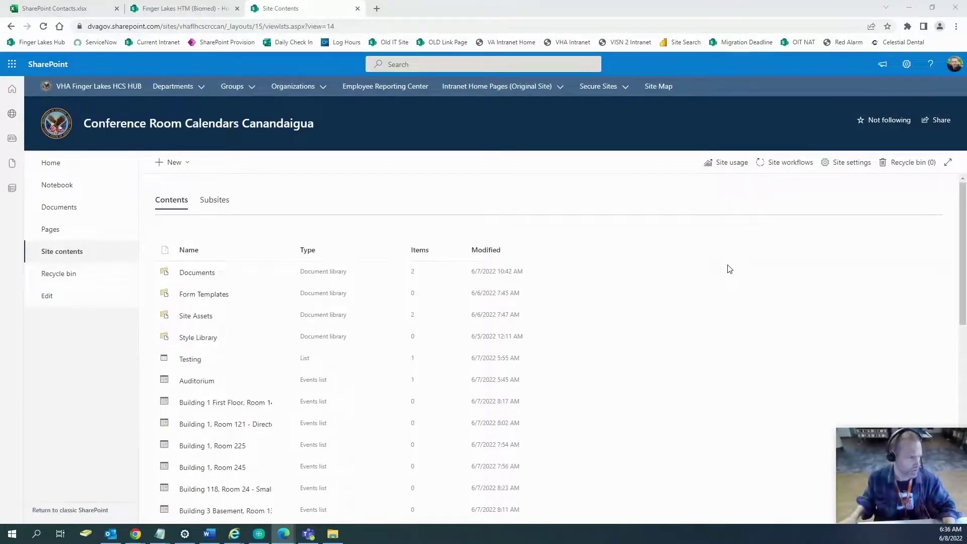
Switch the site contents to classic SharePoint and add a Calendar app named "Test".
left_click(68, 511)
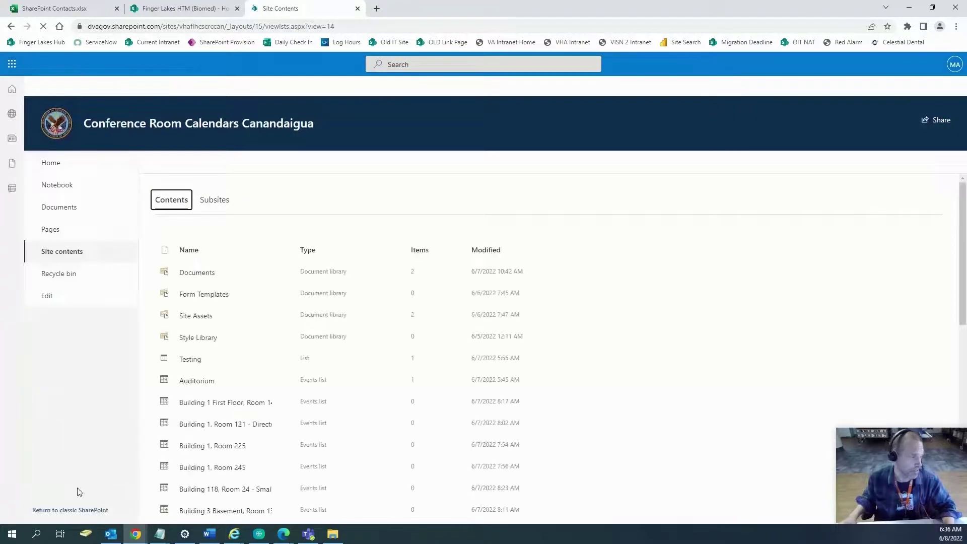
left_click(68, 510)
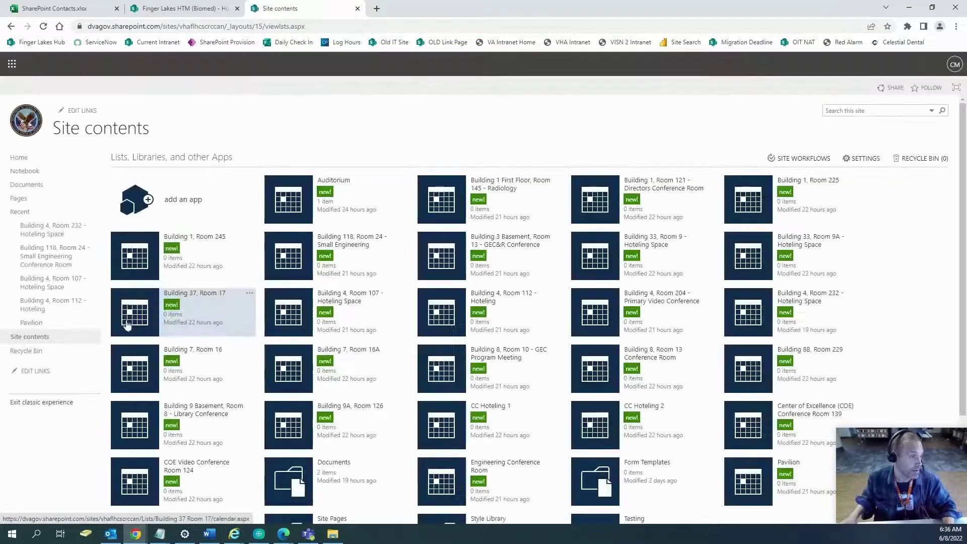
left_click(180, 202)
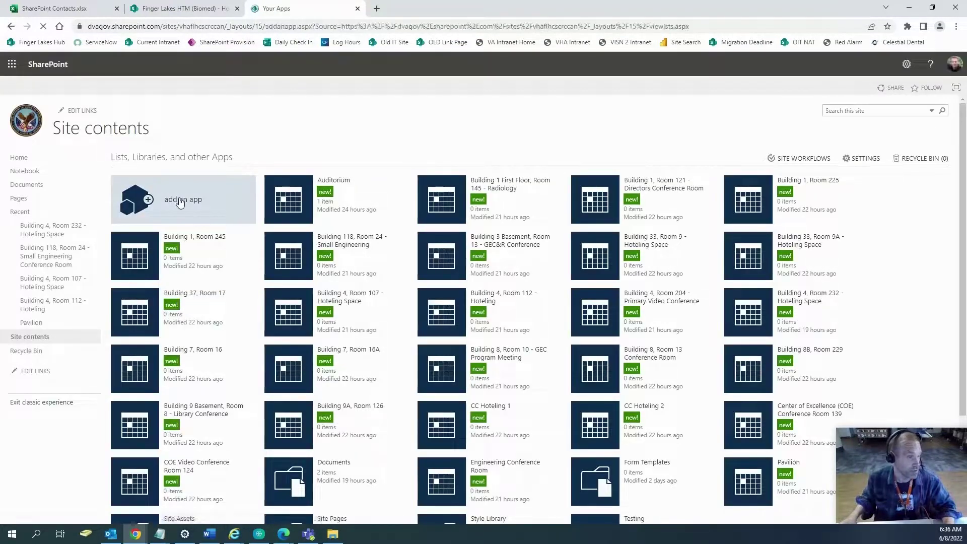
scroll(403, 406, "down", 3)
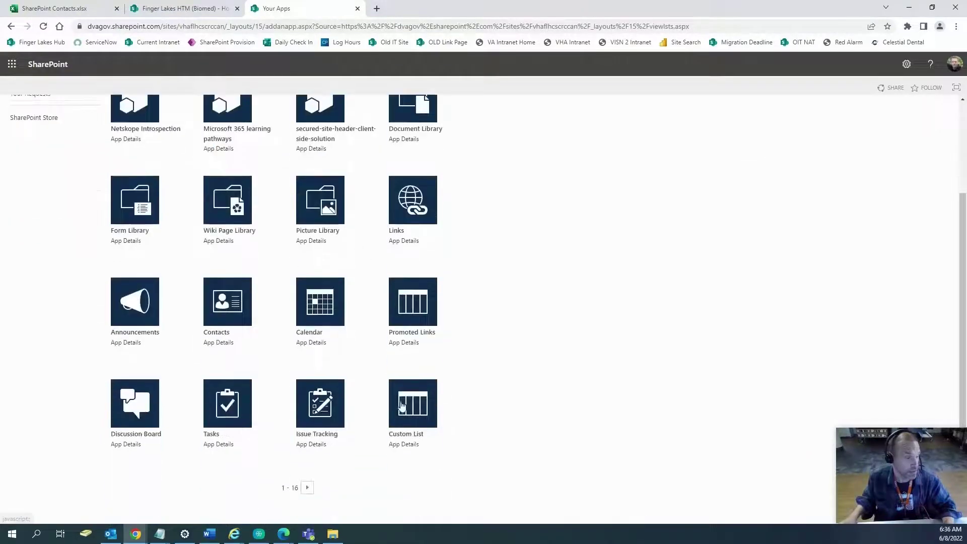
scroll(373, 401, "up", 3)
left_click(321, 426)
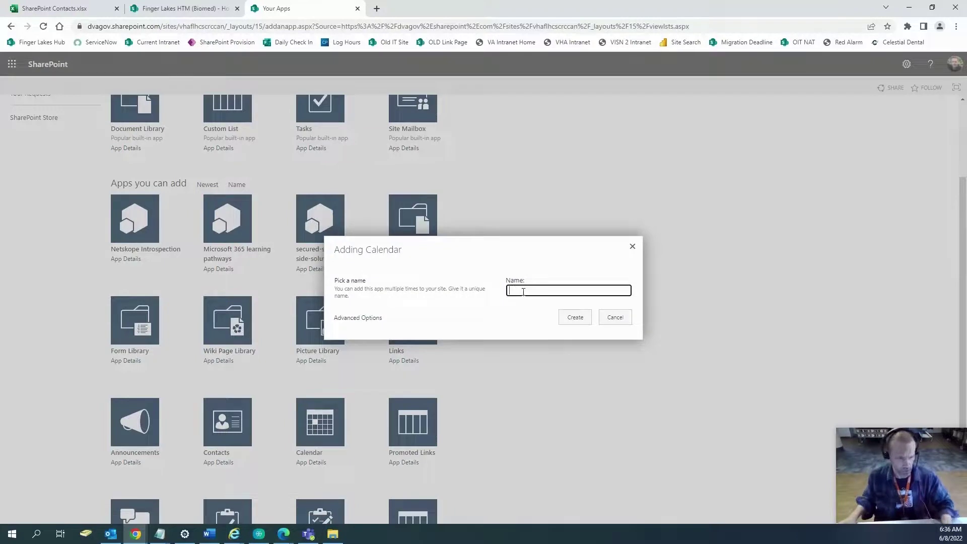
type("Test")
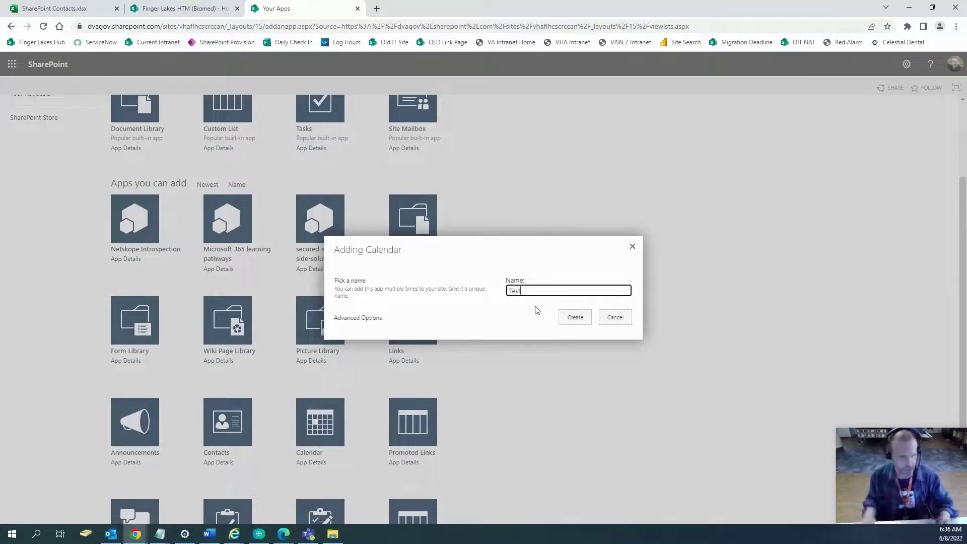
left_click(574, 317)
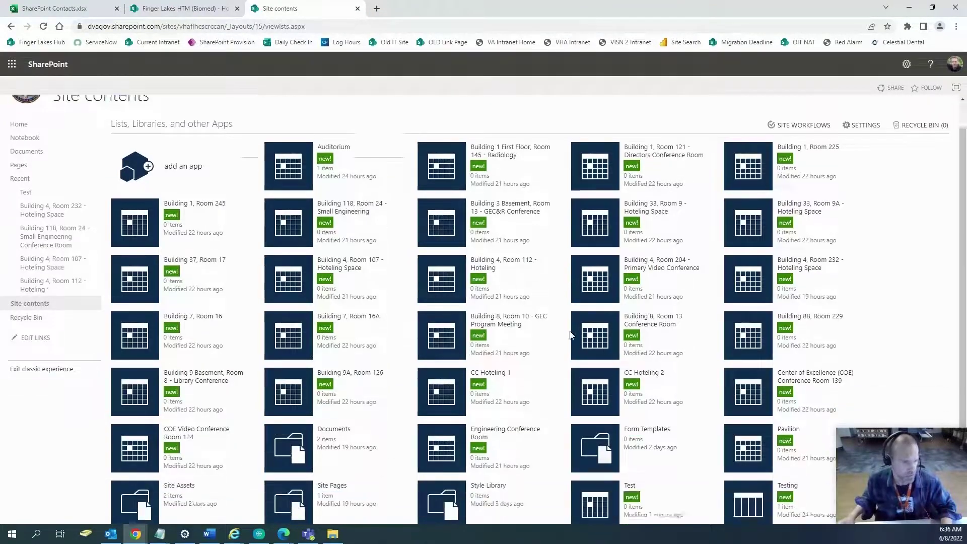
Open the Test calendar and connect it to Outlook, allowing the site to open the application.
scroll(570, 335, "down", 2)
left_click(630, 383)
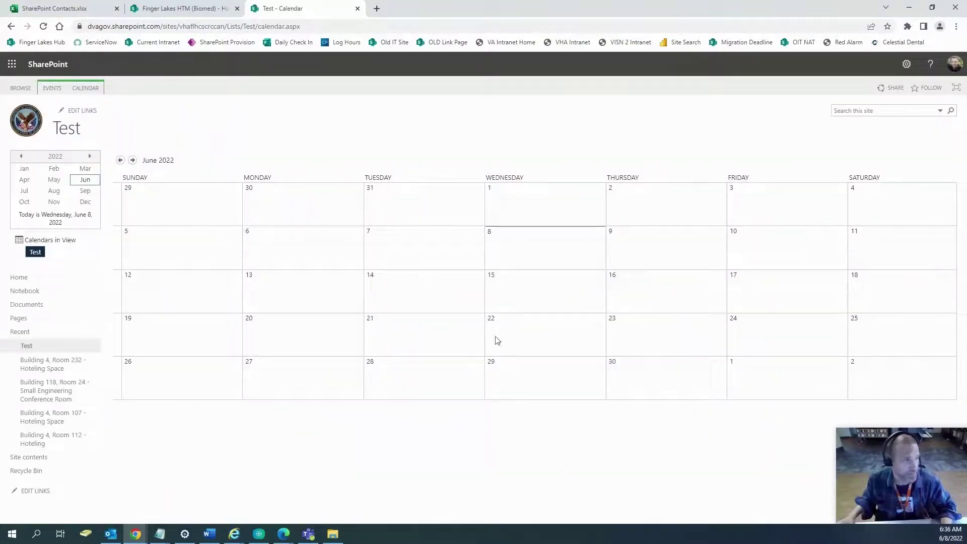
left_click(85, 88)
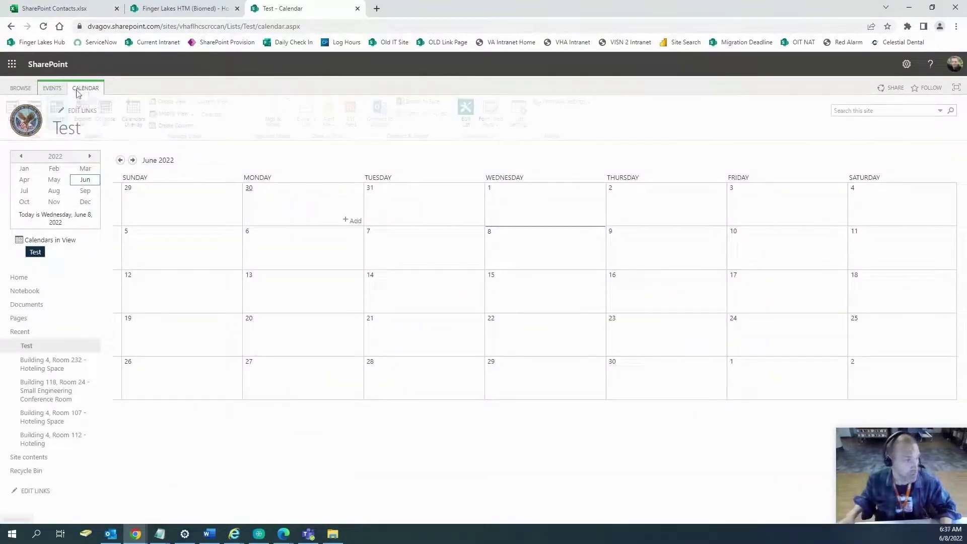
left_click(382, 111)
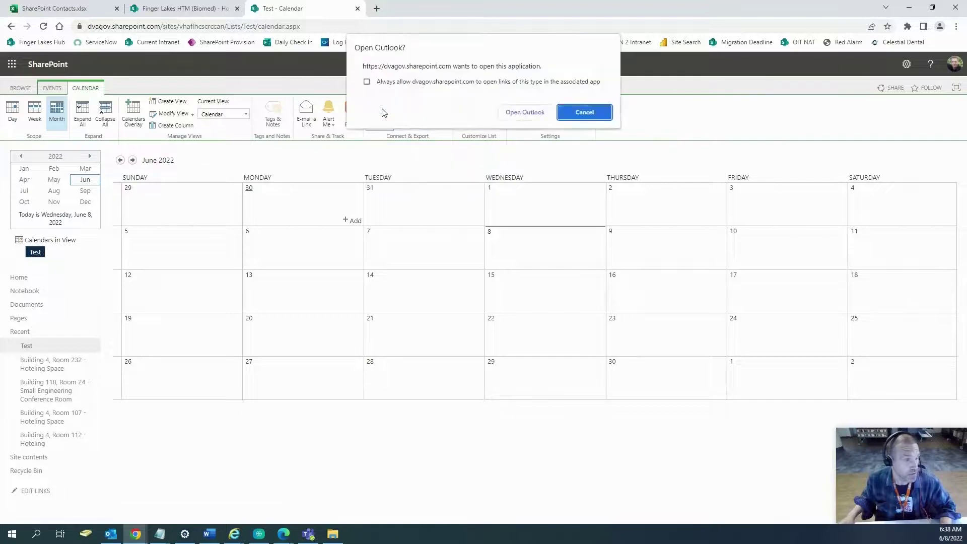
left_click(525, 113)
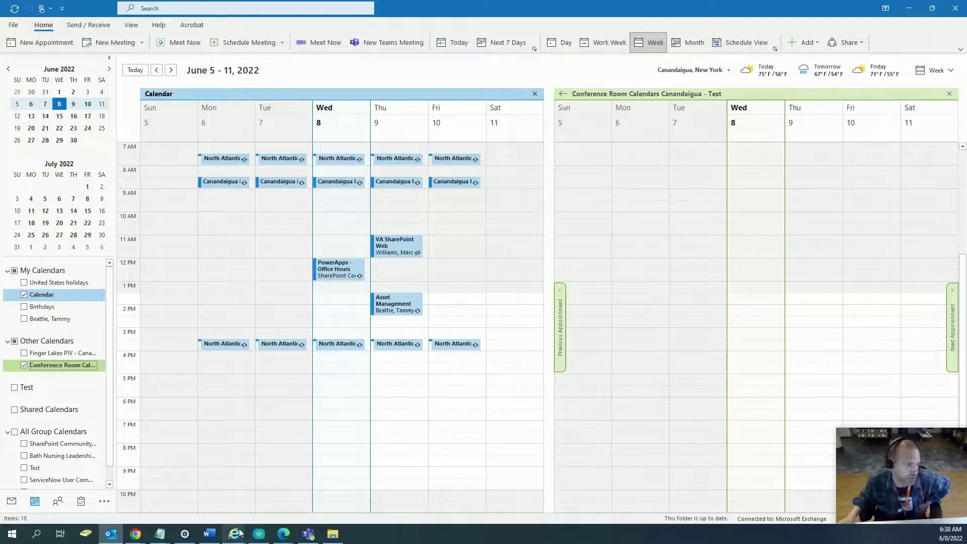
Back in Chrome, add a "Testing" event to the Test calendar for 6/9/2022, 6 AM to 7 AM, with category Meeting, and save it.
left_click(171, 480)
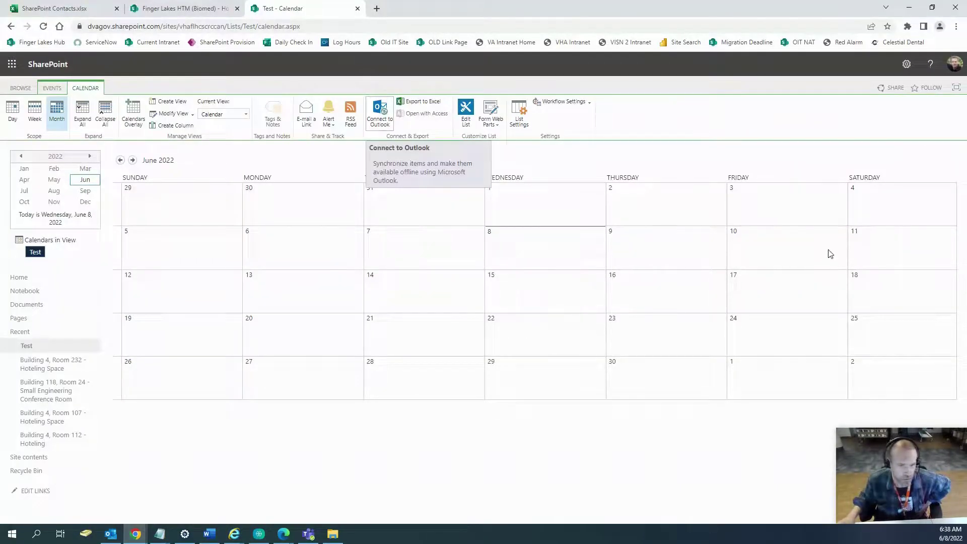
left_click(718, 264)
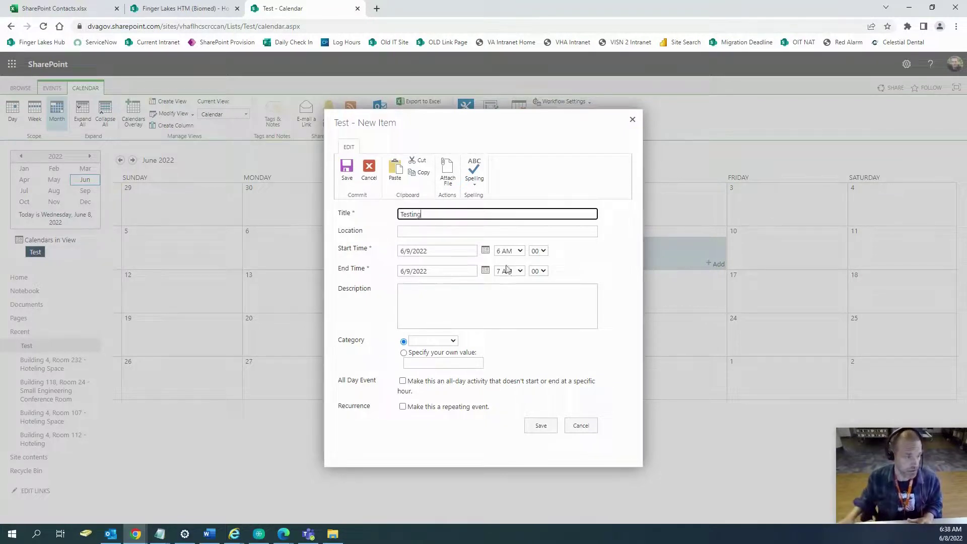
left_click(450, 342)
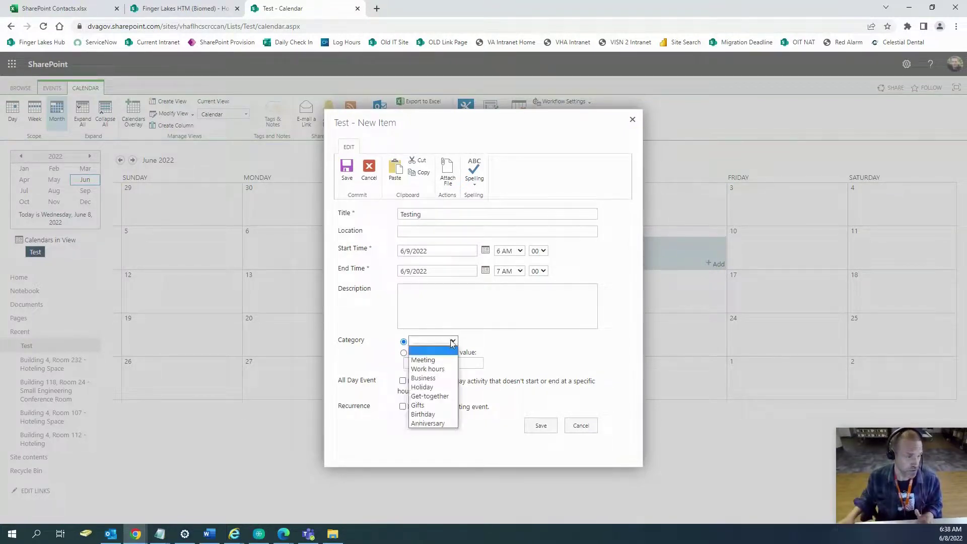
left_click(445, 358)
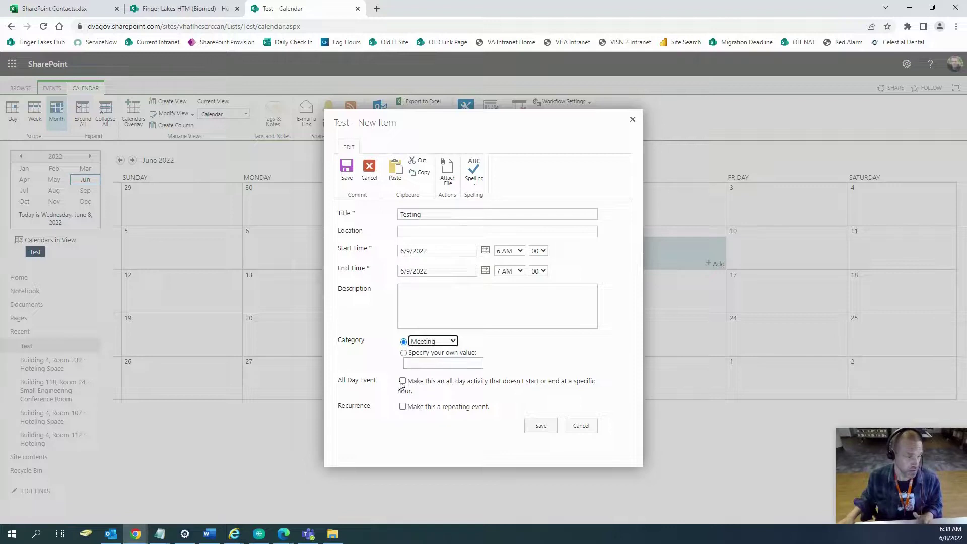
left_click(540, 427)
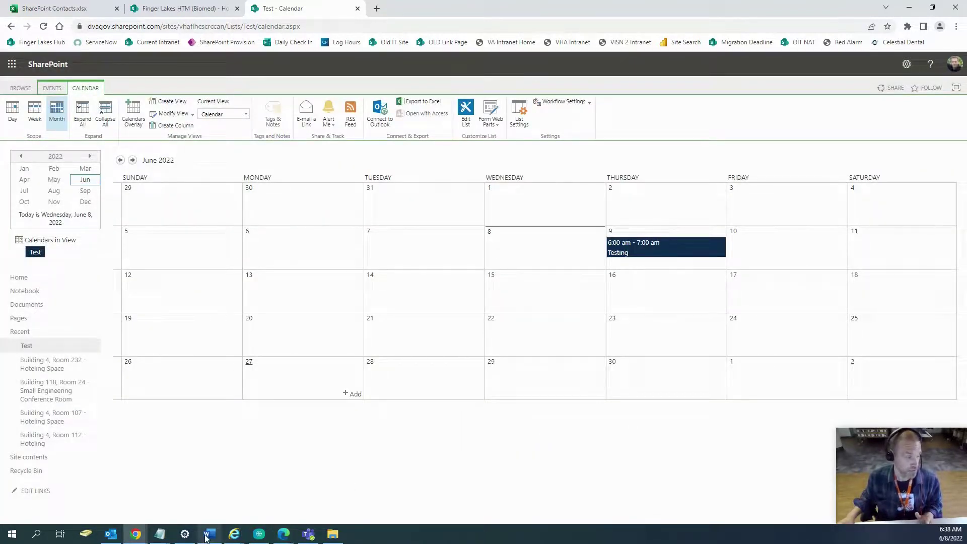
Switch to Outlook and check the connected Test calendar for the Testing event on Thursday, June 9.
left_click(110, 534)
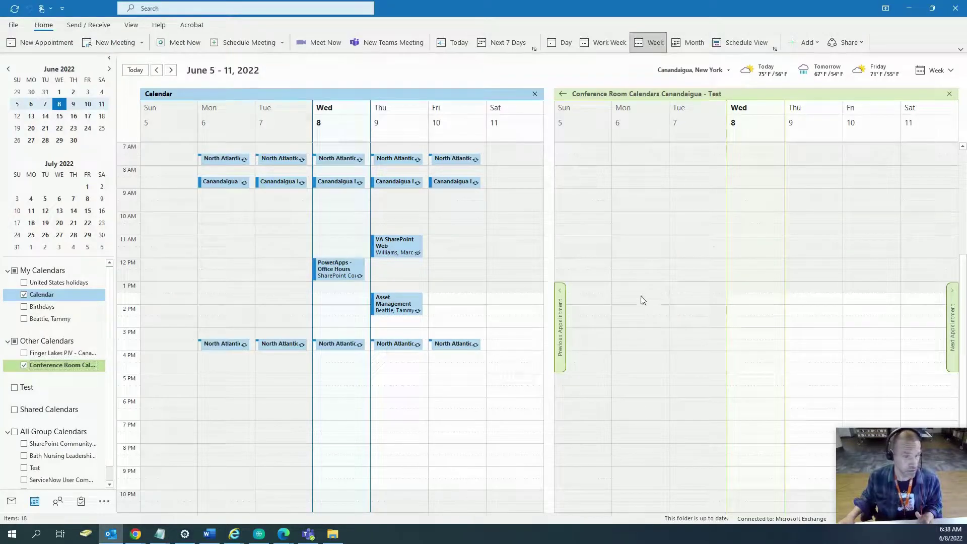
left_click(701, 254)
left_click(818, 149)
scroll(842, 184, "up", 1)
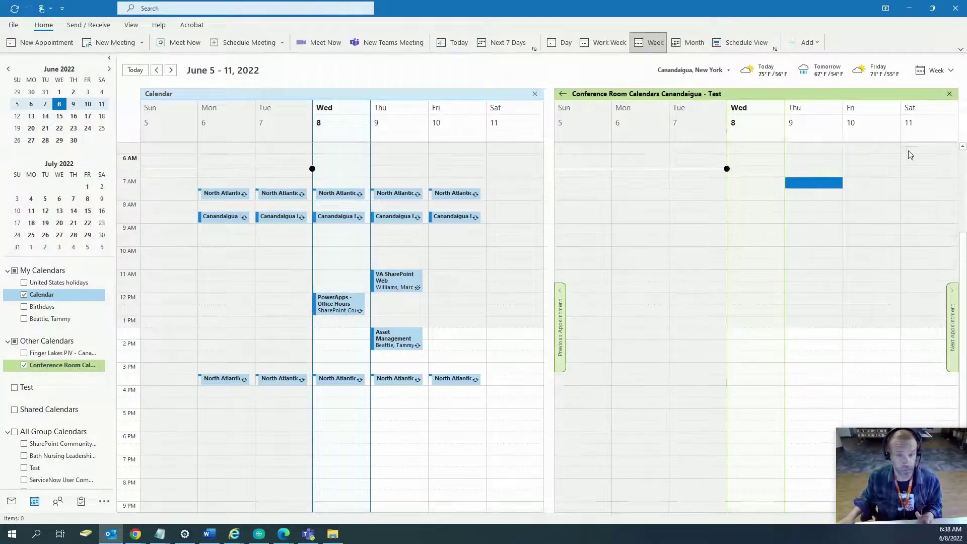
scroll(944, 121, "up", 4)
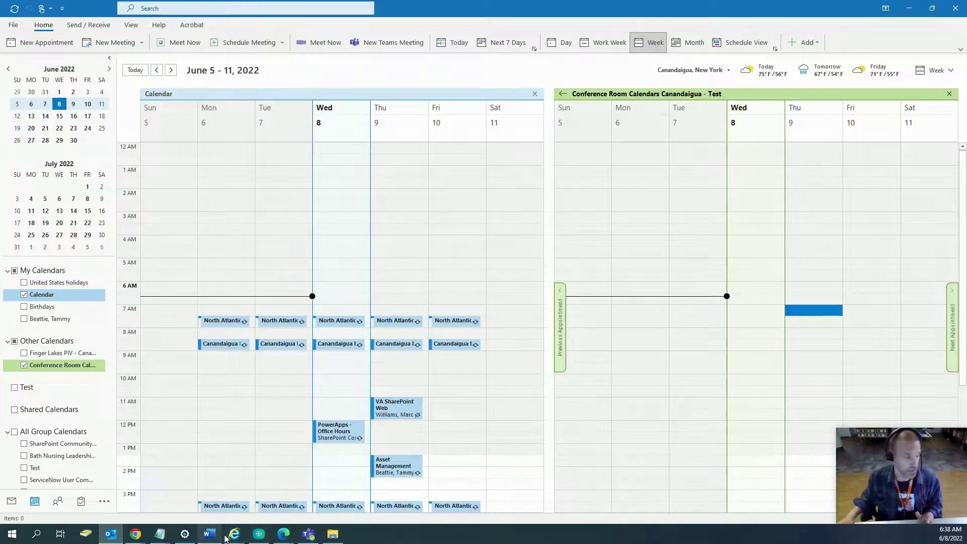
mouse_move(136, 538)
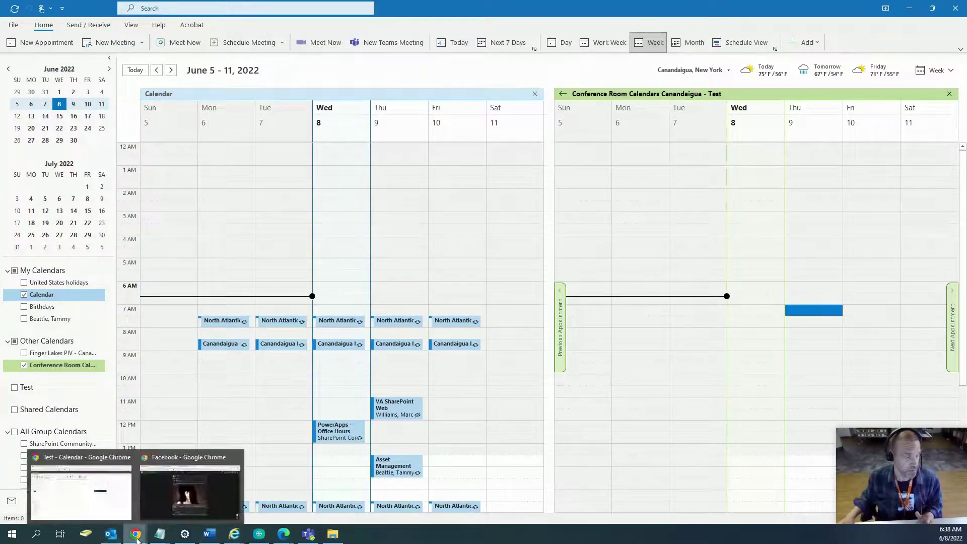
Switch to Chrome and connect the Test calendar to Outlook again, allowing the site to open the application.
left_click(97, 492)
left_click(379, 110)
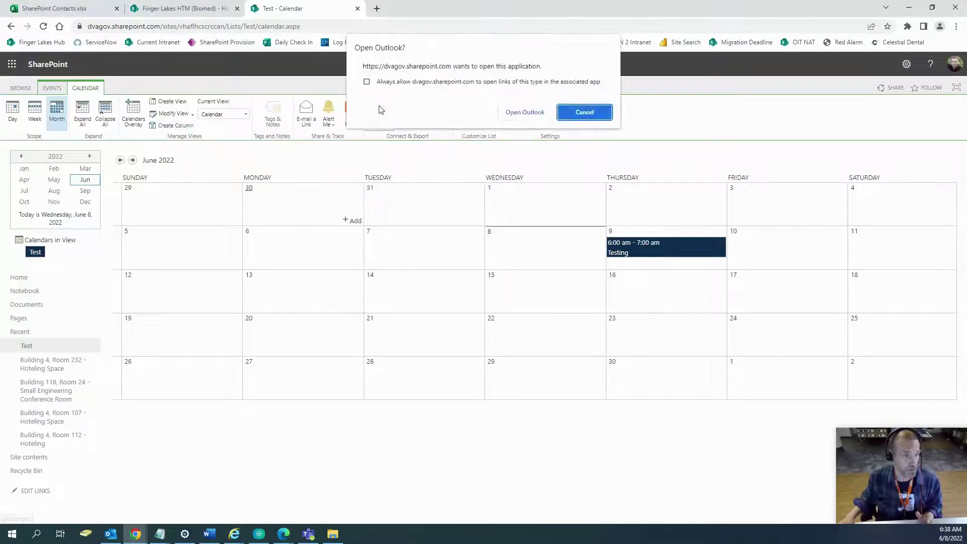
left_click(525, 112)
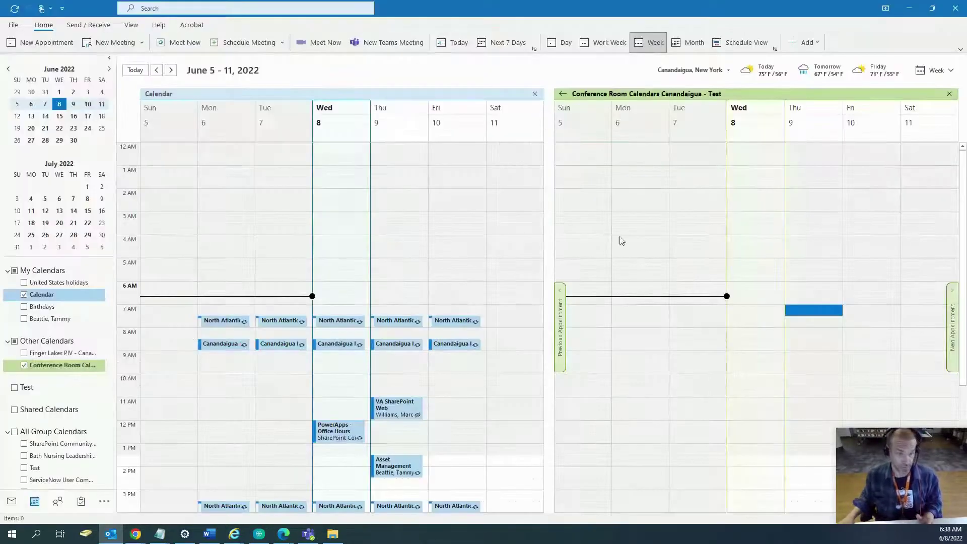
Check the connected Test calendar in Outlook for the Testing event around Wednesday and Thursday, June 8 and 9.
left_click(812, 185)
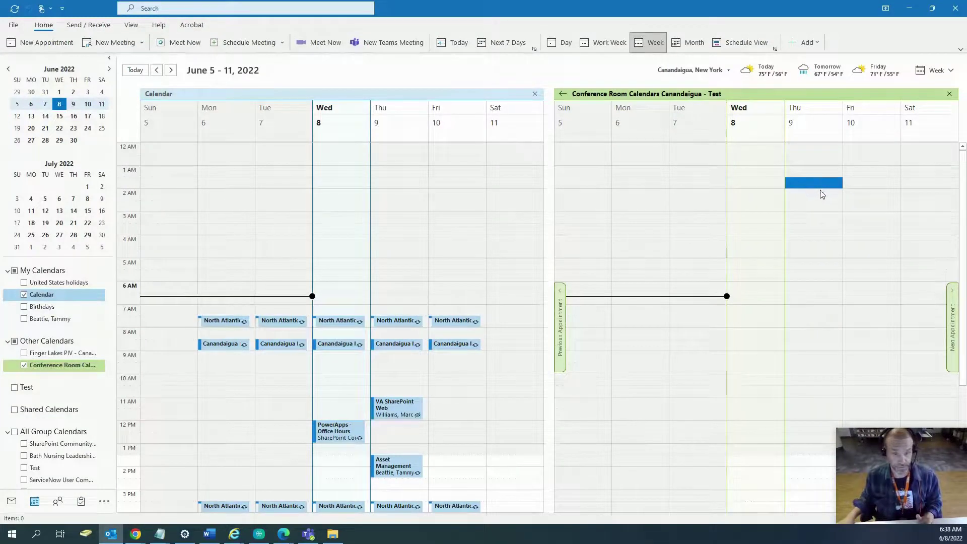
scroll(822, 199, "down", 1)
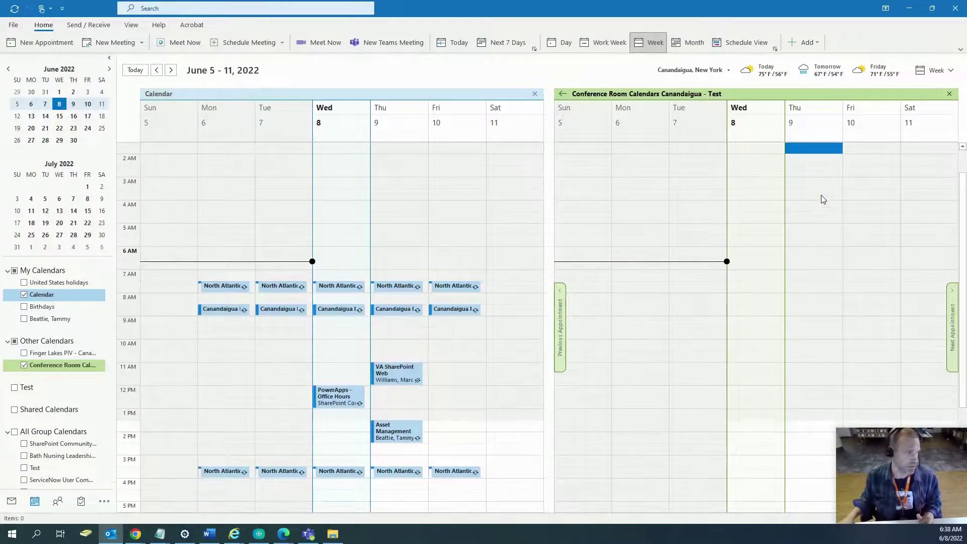
left_click(765, 288)
left_click(768, 277)
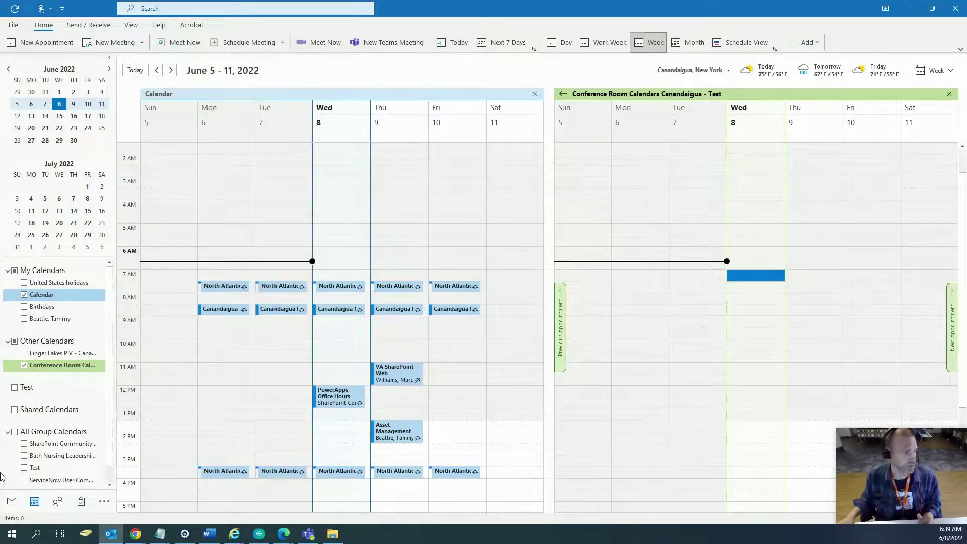
left_click(15, 507)
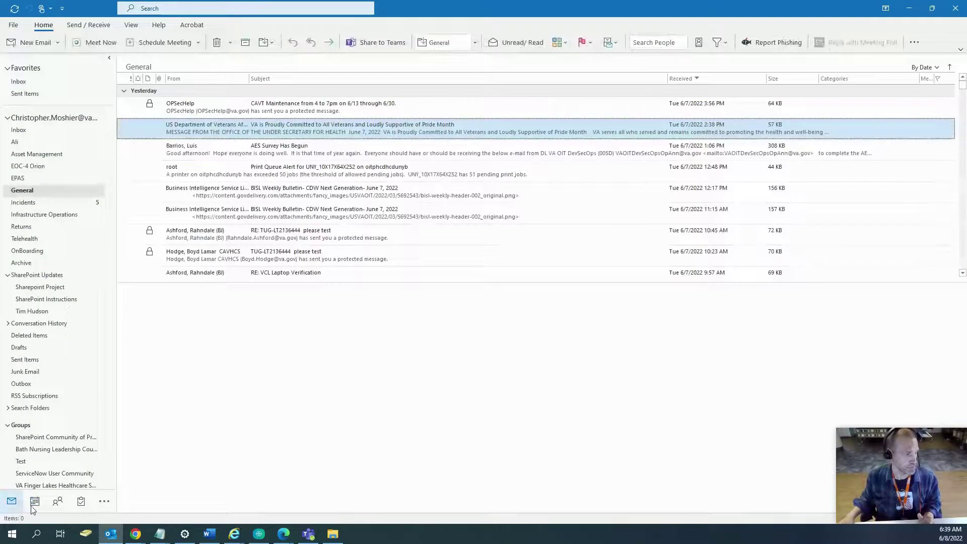
left_click(34, 502)
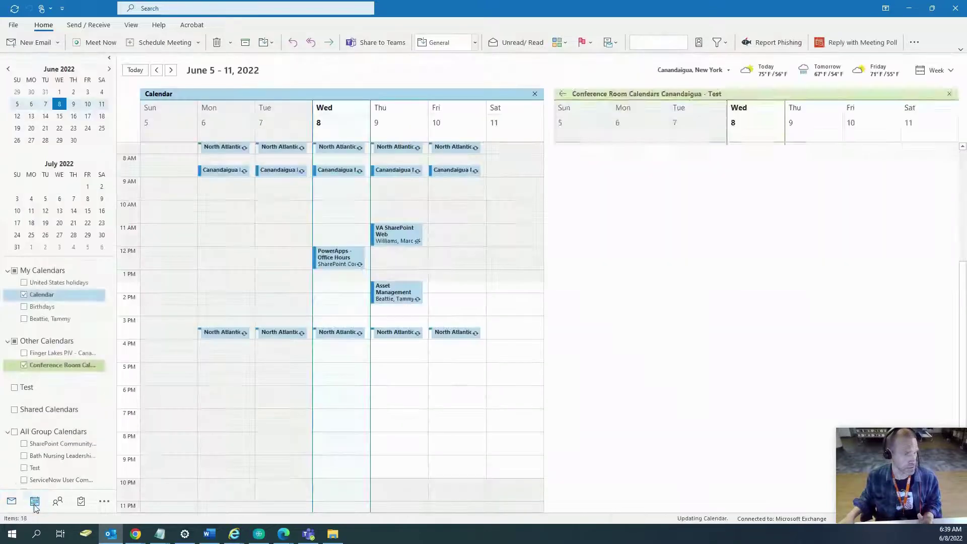
left_click(758, 217)
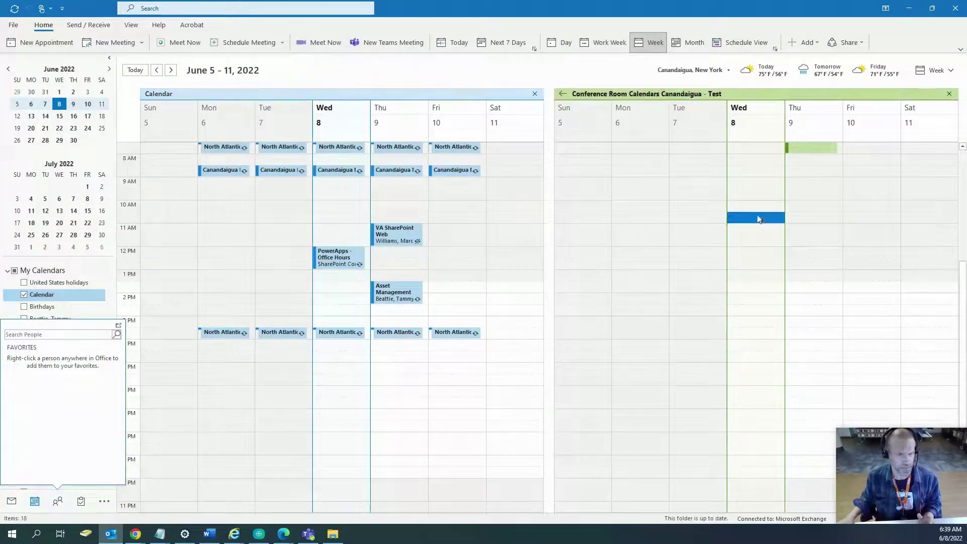
left_click(799, 147)
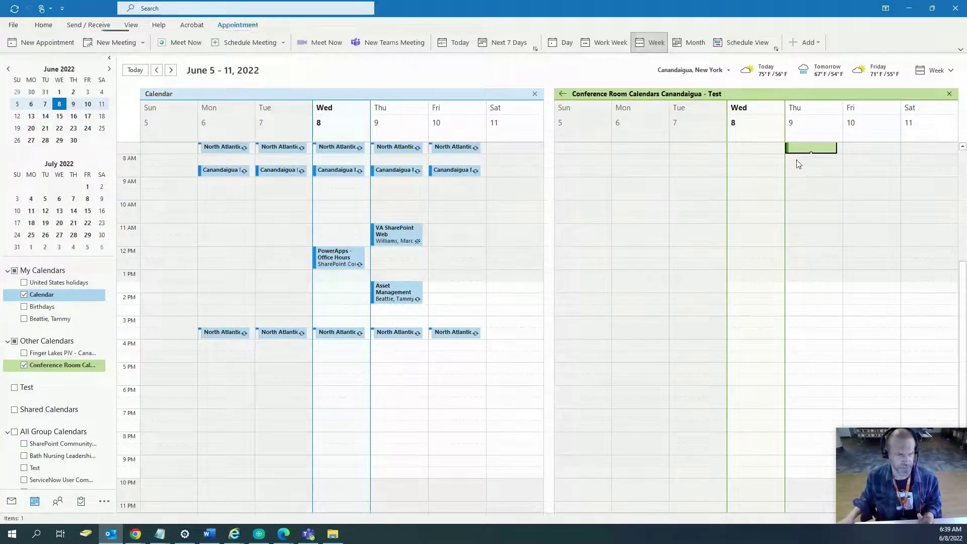
left_click(802, 208)
scroll(802, 208, "up", 5)
left_click(802, 317)
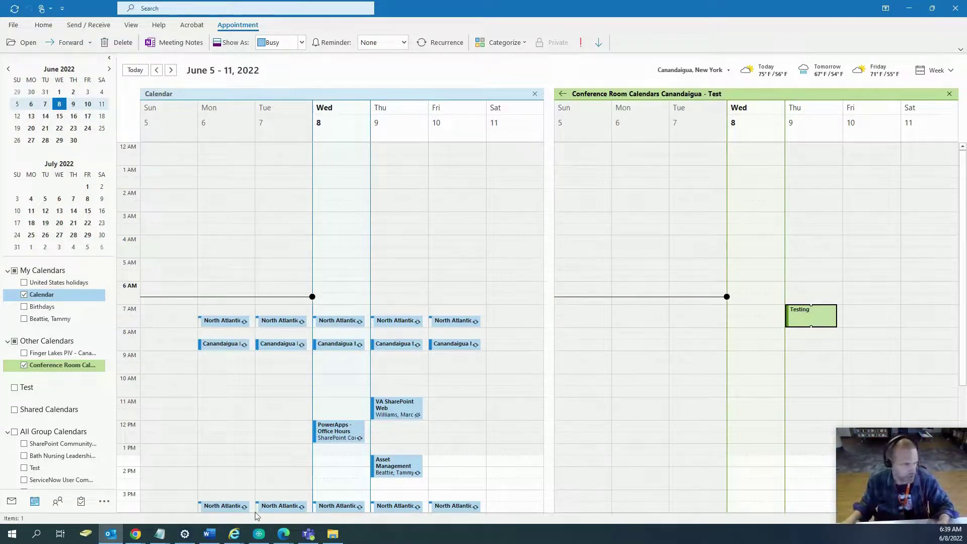
Return to the SharePoint Test calendar in Chrome.
mouse_move(135, 535)
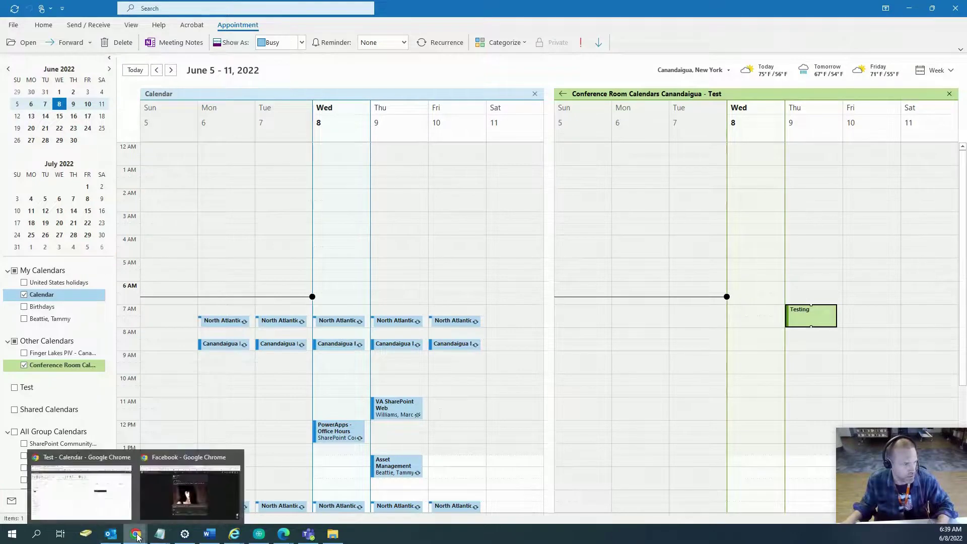
left_click(94, 510)
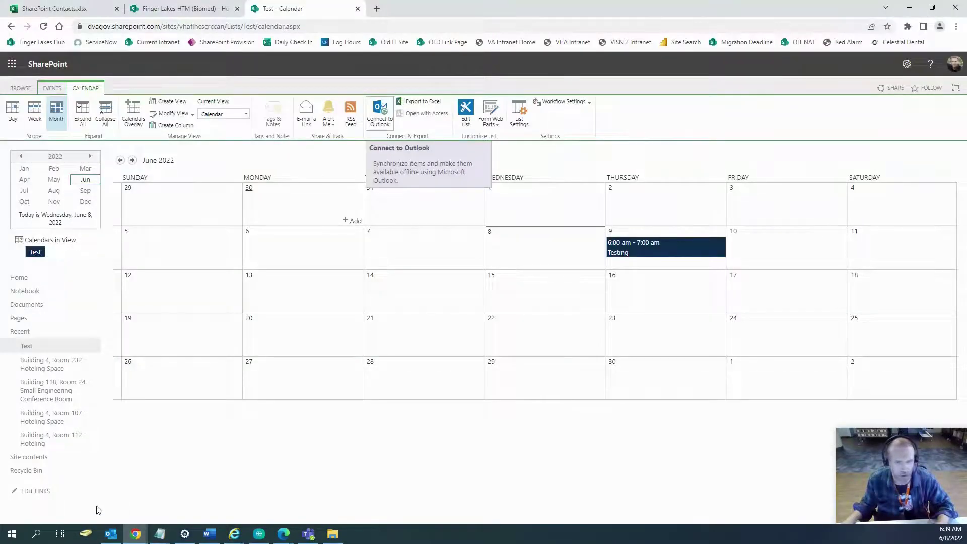